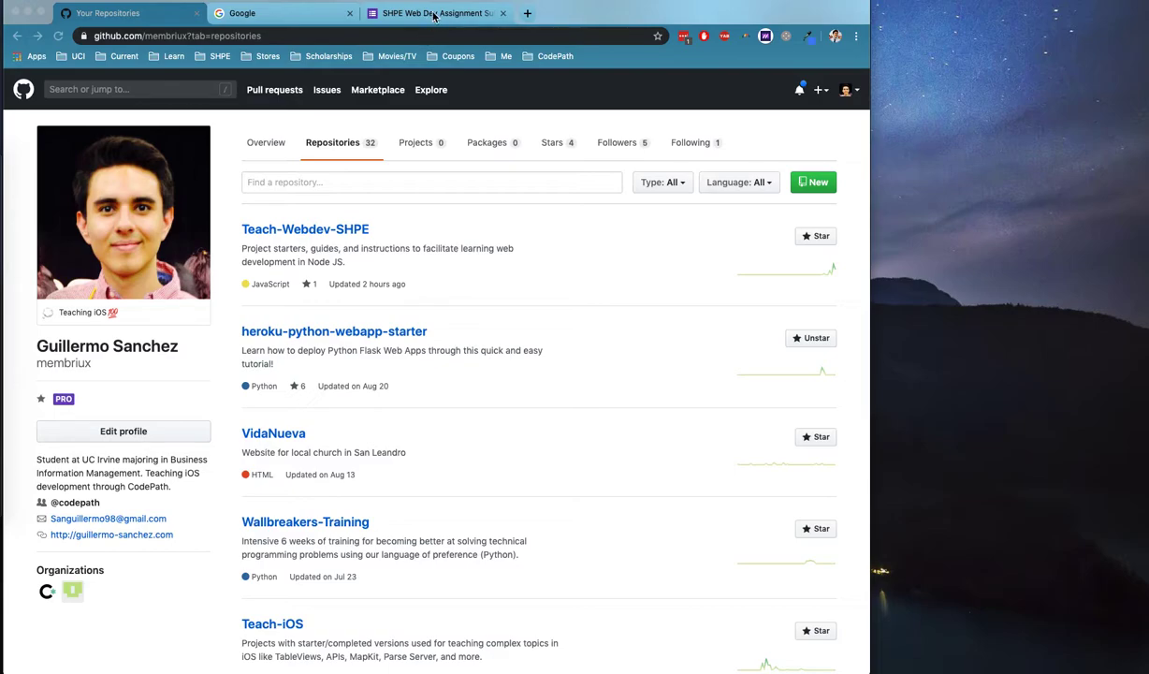
Look over the fields of the SHPE Web Dev Assignment Submission form, and return to the GitHub repositories page.
left_click(433, 16)
scroll(539, 274, "up", 3)
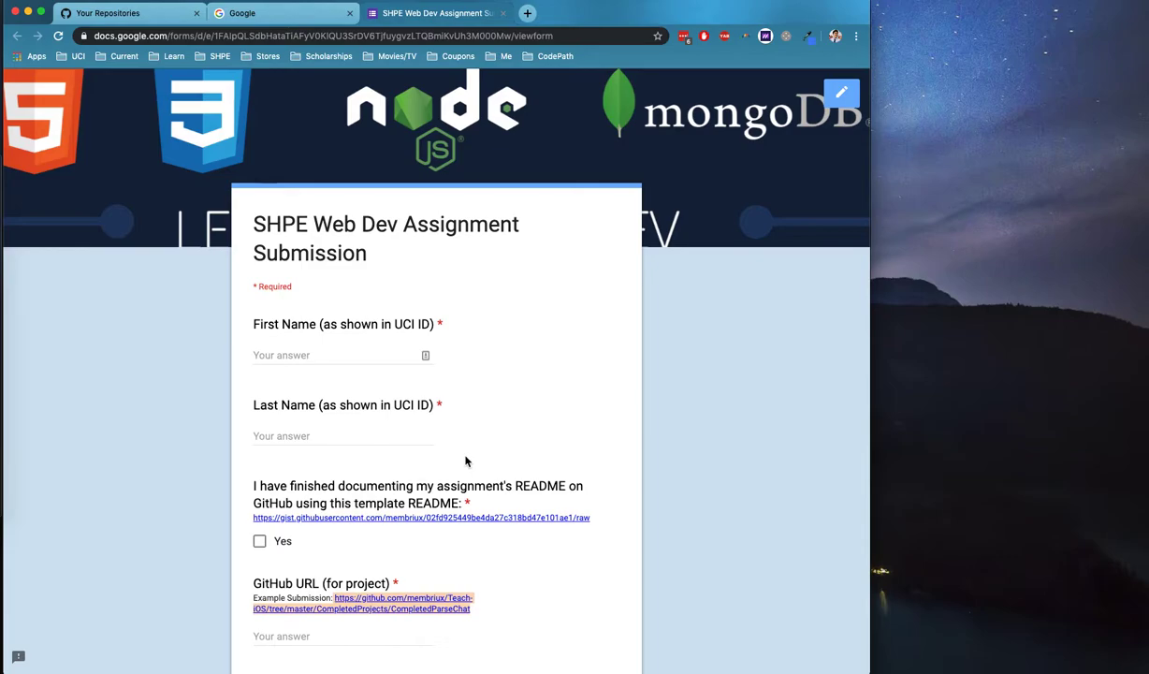
key("super+1")
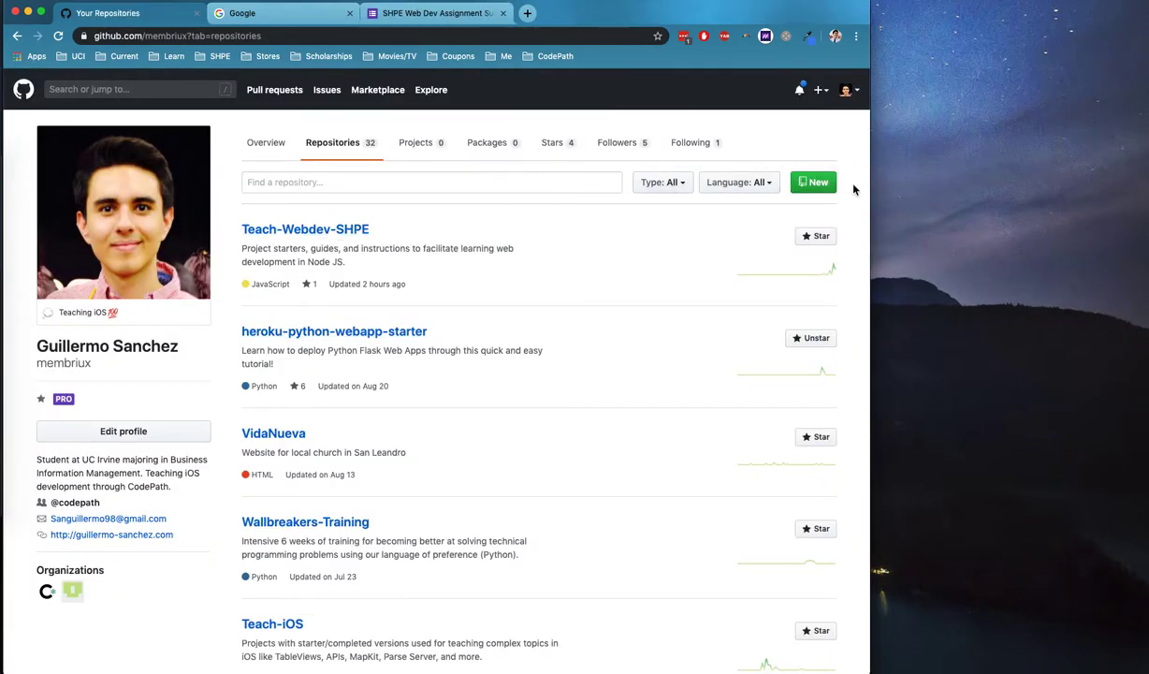
Start a new GitHub repository named sample_submission with the description "This is an example".
left_click(810, 184)
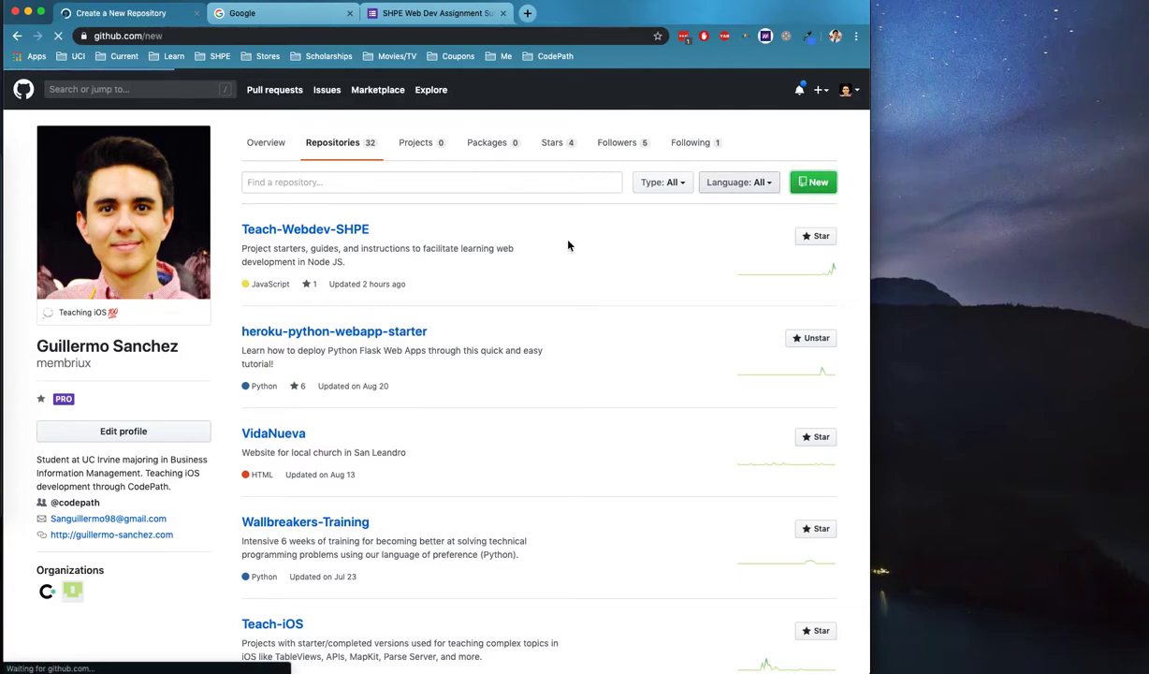
left_click(365, 248)
type("sample_submission")
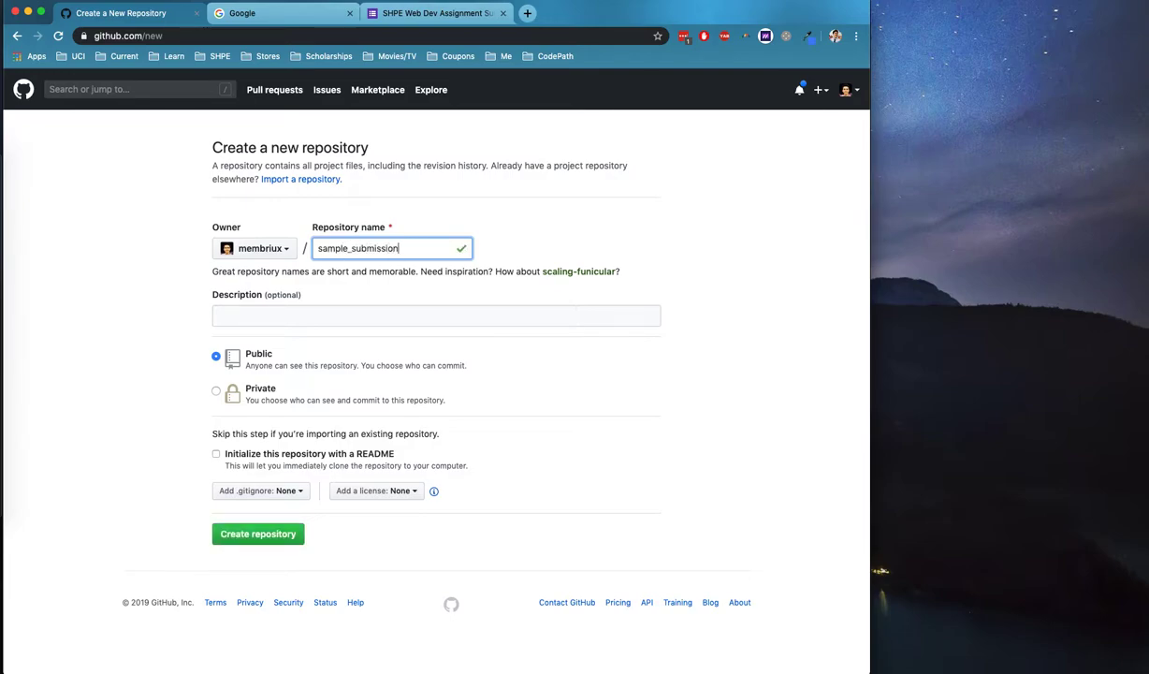
key("Tab")
type("This")
type(" iss an")
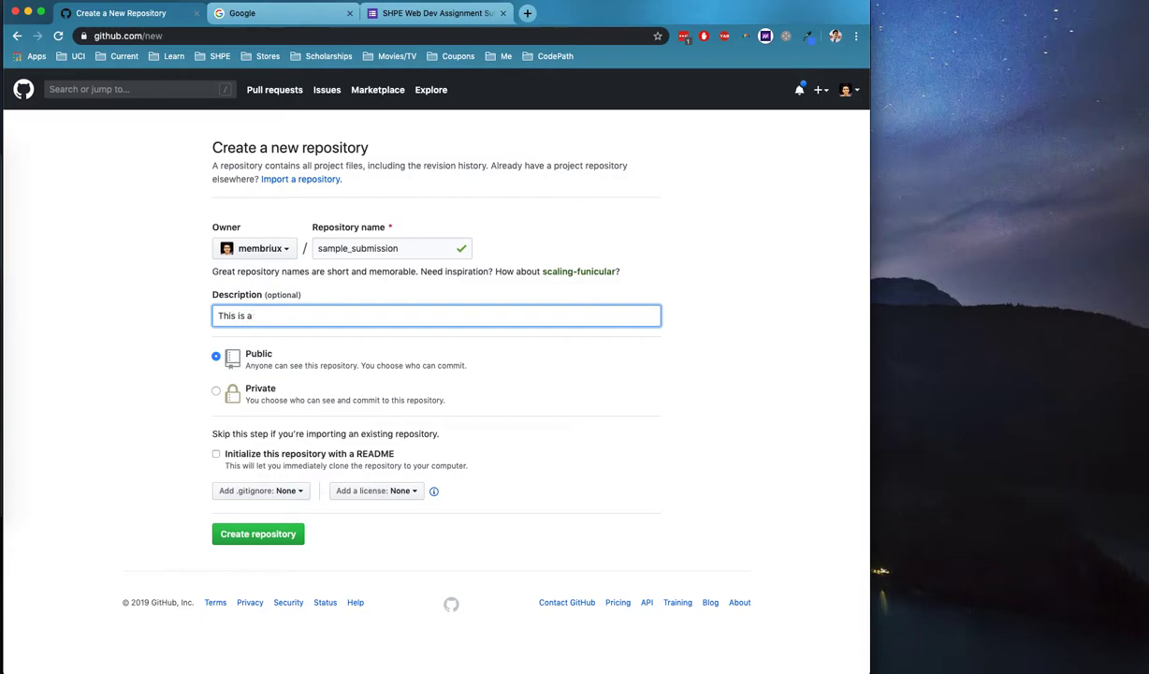
type(" example")
key("Tab")
key("Tab")
Keep the repository public and initialize it with a README, leaving the .gitignore and license options at None.
left_click(240, 361)
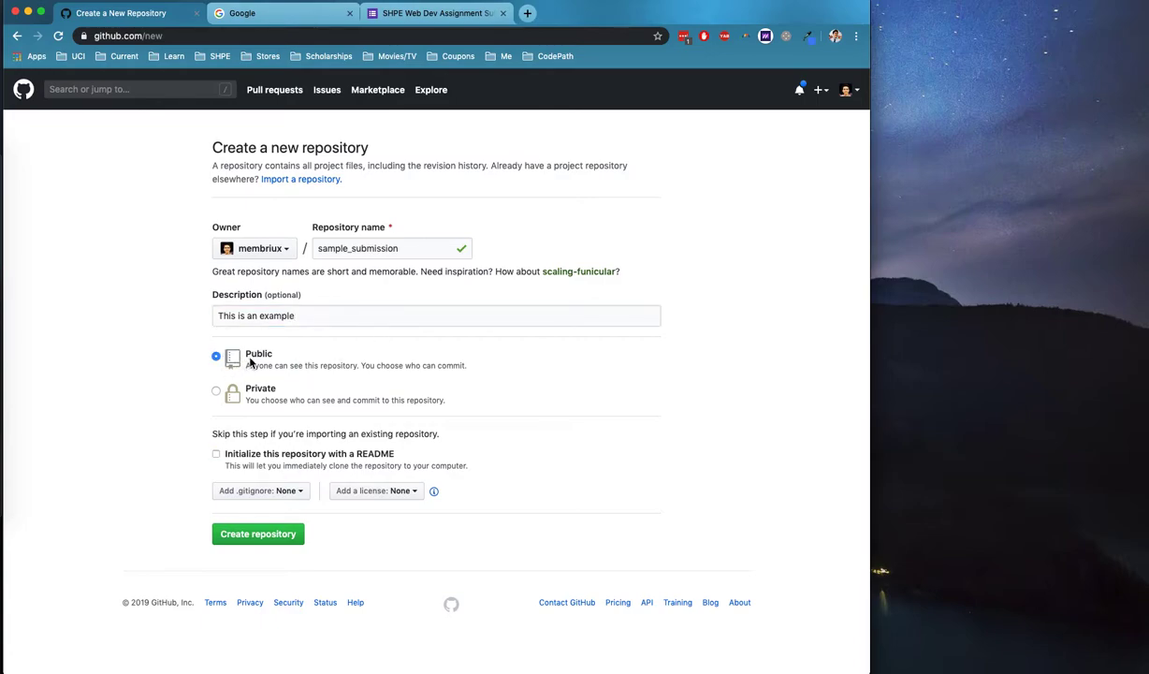
left_click(274, 457)
left_click(288, 491)
left_click(292, 496)
left_click(387, 494)
left_click(387, 495)
Check the entered repository name and description, and create the repository.
double_click(353, 247)
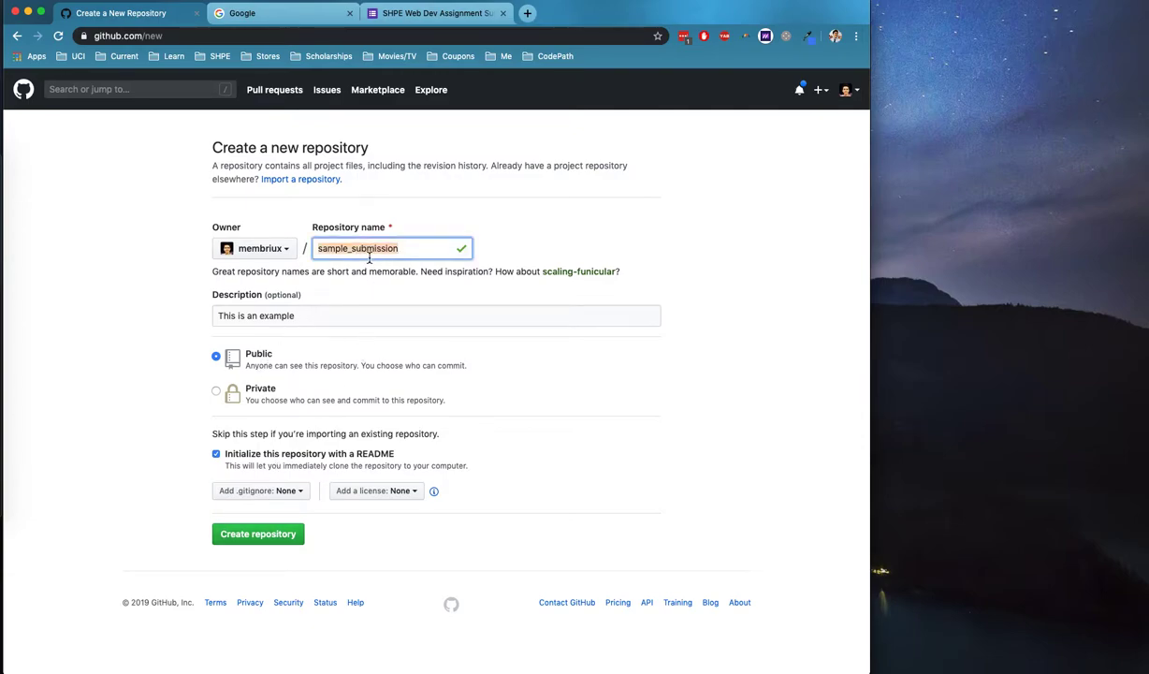
left_click_drag(324, 318, 220, 316)
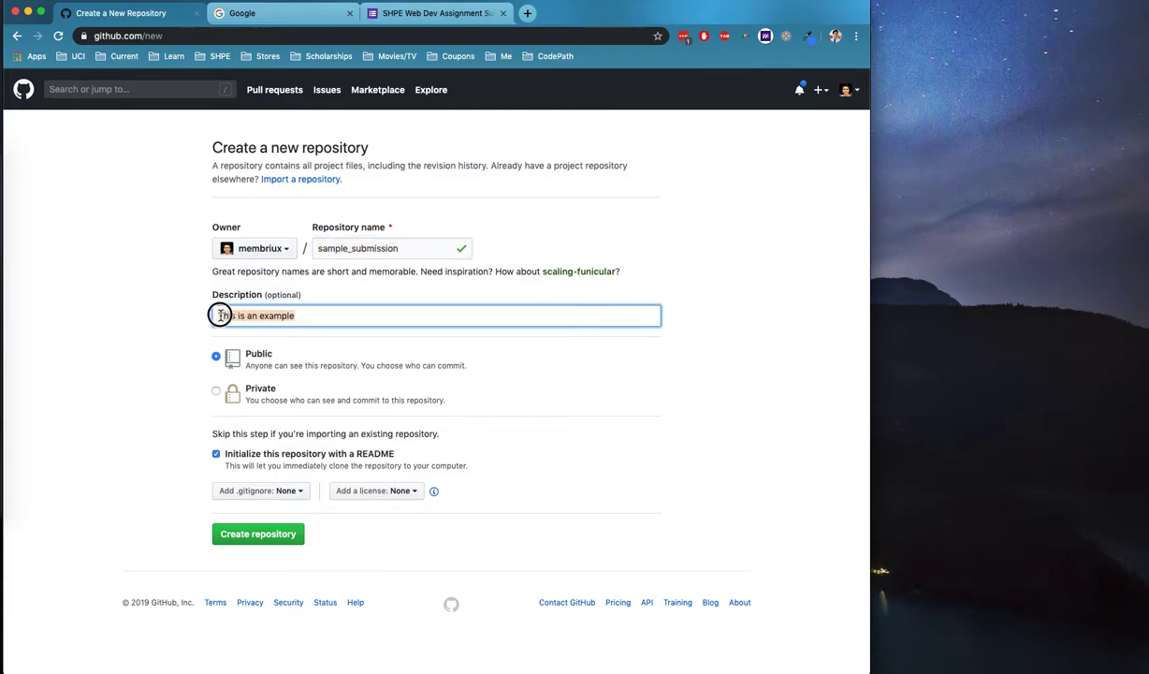
left_click(258, 458)
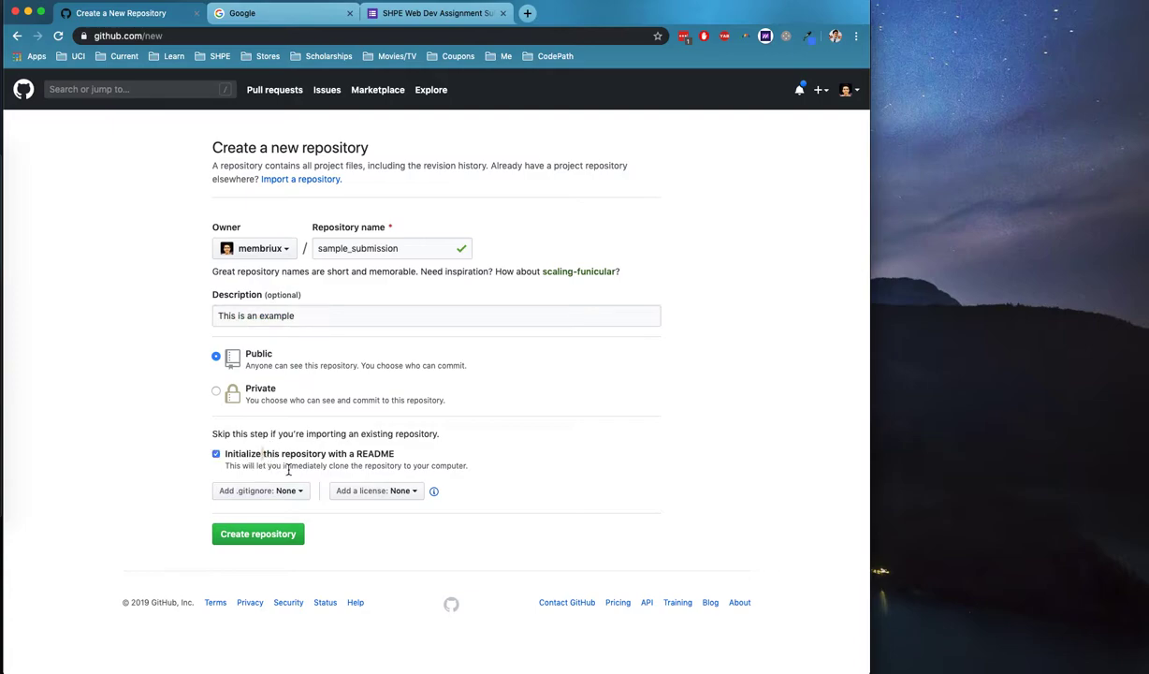
left_click(292, 535)
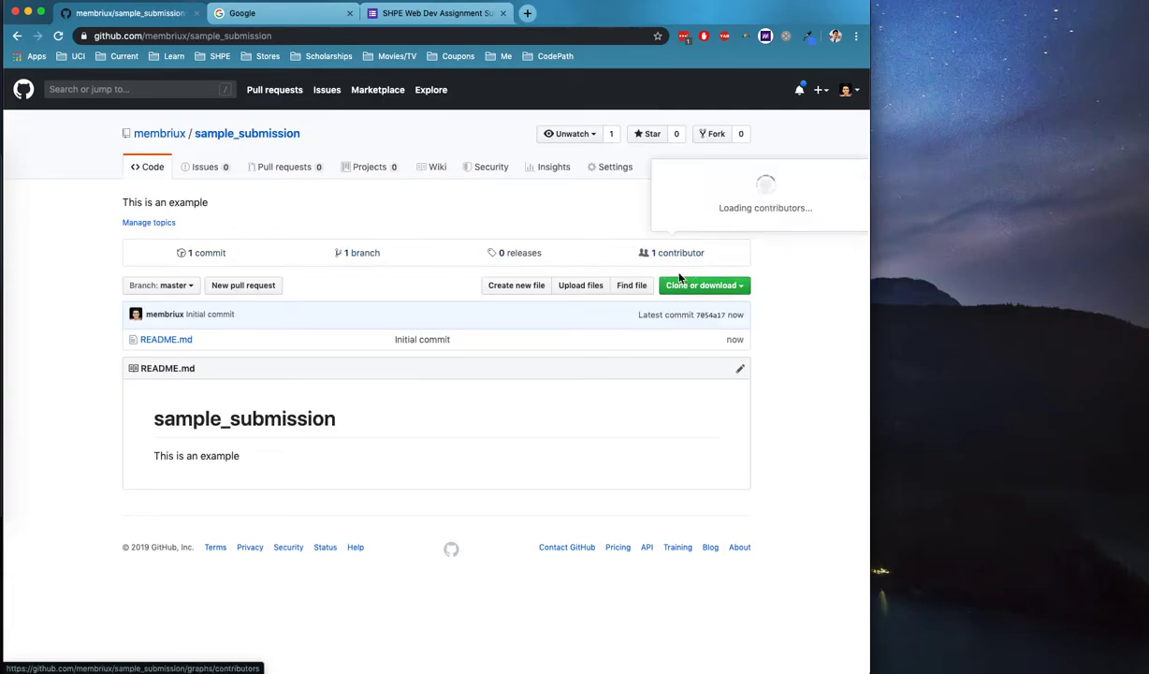
Open the sample_submission repository in GitHub Desktop and clone it to a sample_submission folder on the Desktop.
left_click(698, 286)
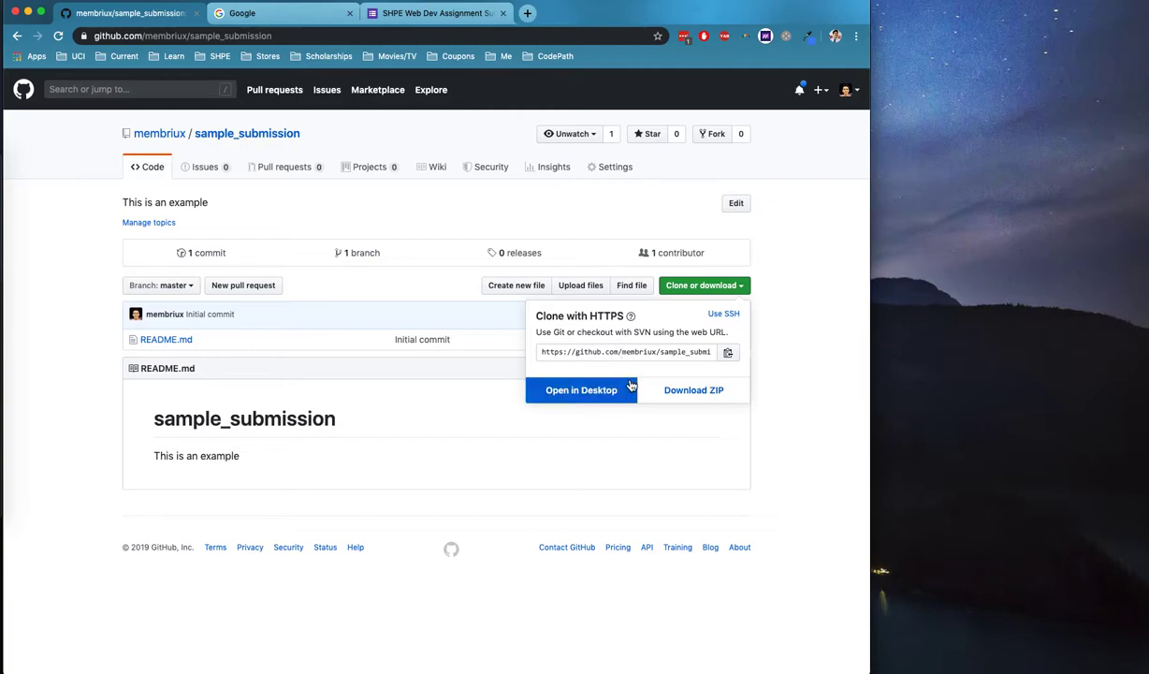
left_click(602, 390)
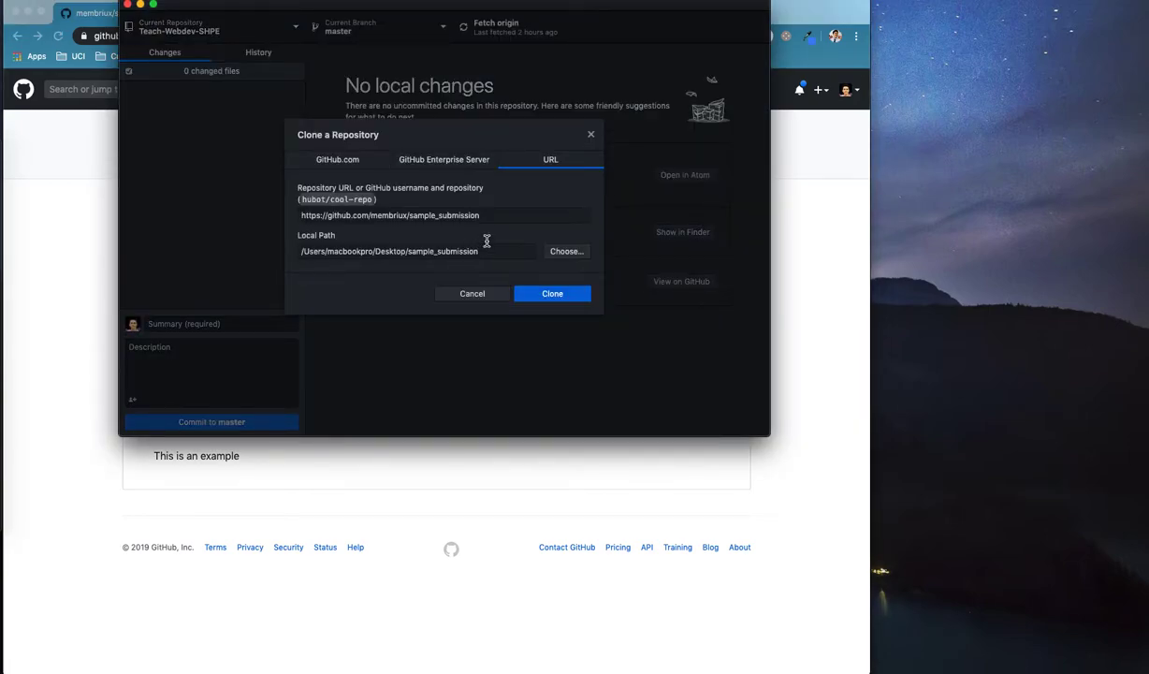
triple_click(498, 219)
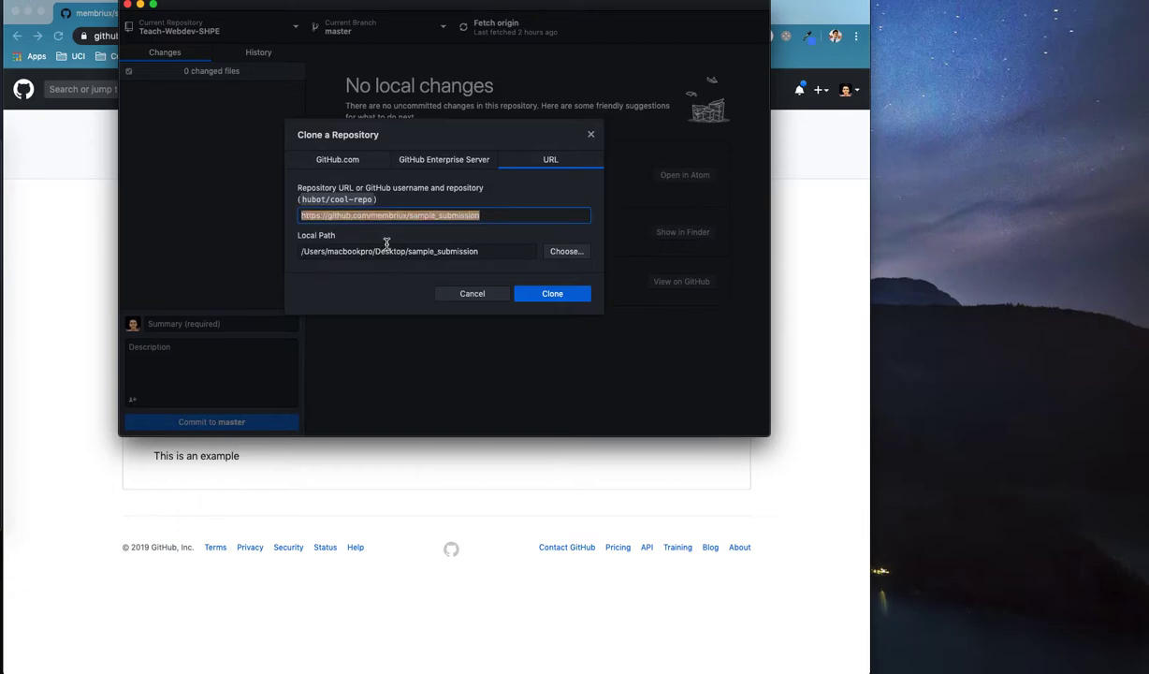
triple_click(492, 249)
double_click(438, 251)
left_click_drag(492, 251, 304, 251)
double_click(397, 252)
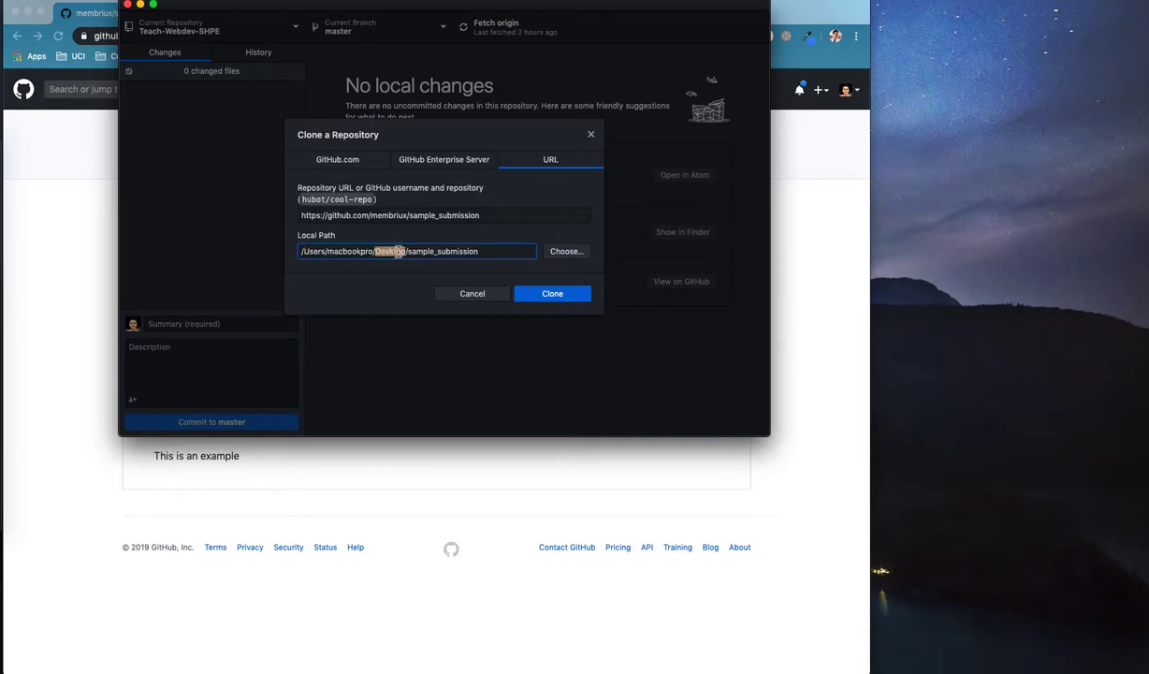
left_click(554, 294)
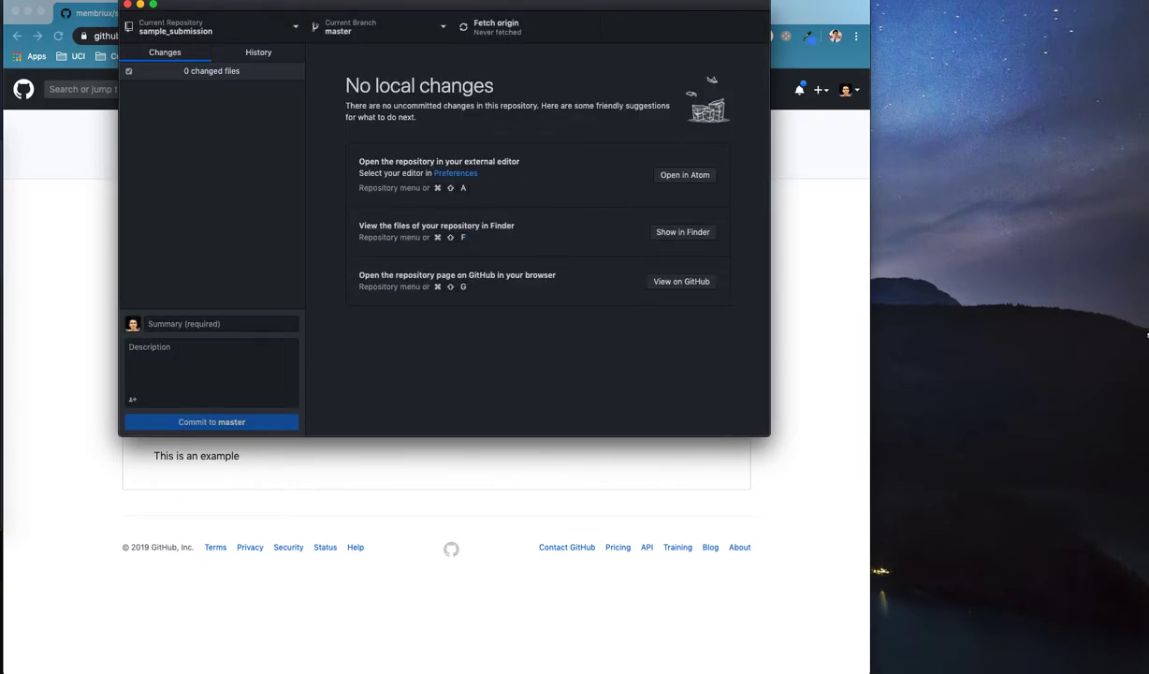
Move the cloned sample_submission folder icon to a free lower spot on the desktop and open the folder in Finder.
left_click_drag(1148, 316, 1109, 595)
left_click(469, 346)
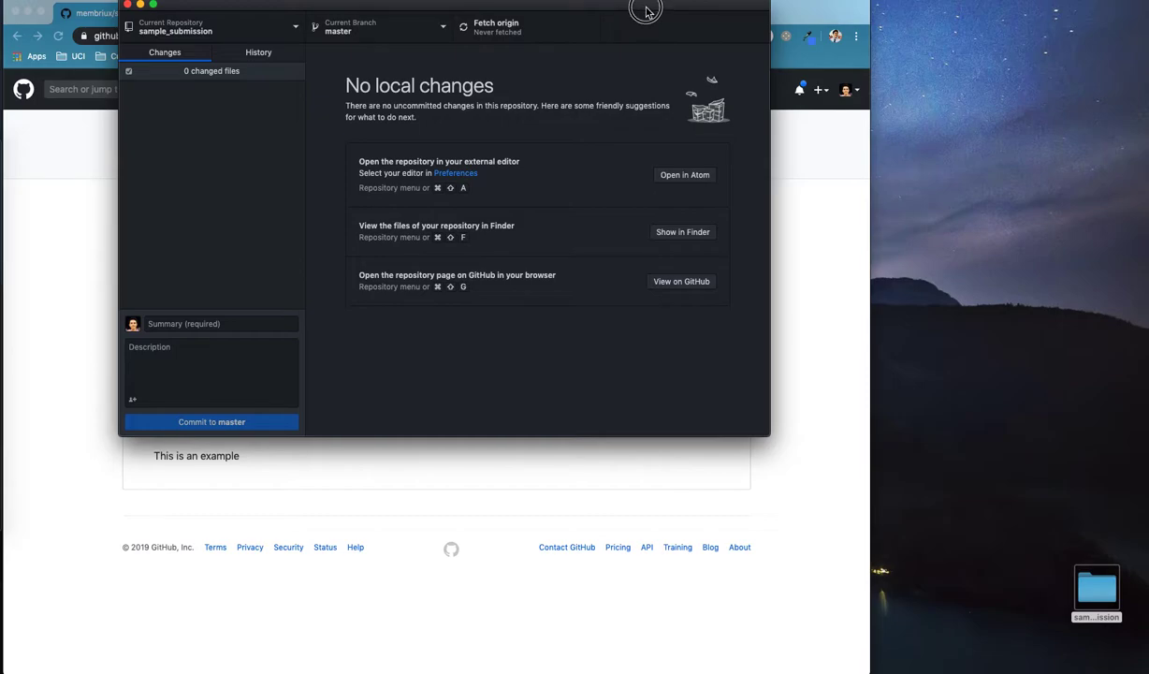
left_click_drag(646, 11, 732, 108)
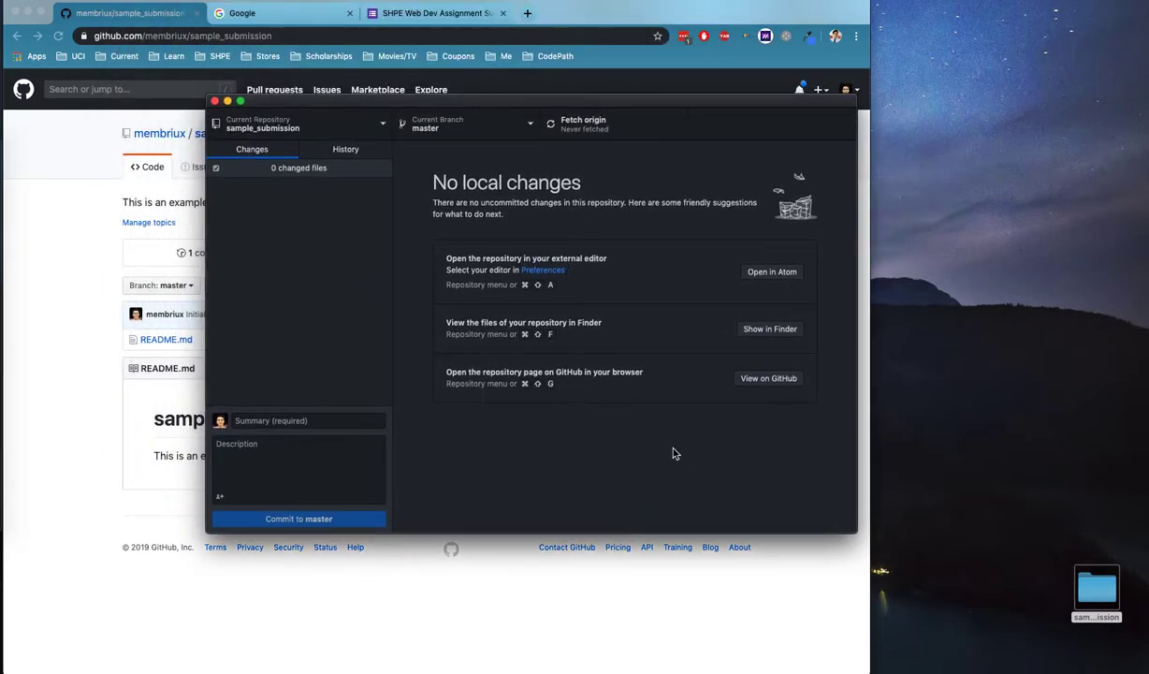
left_click(1087, 585)
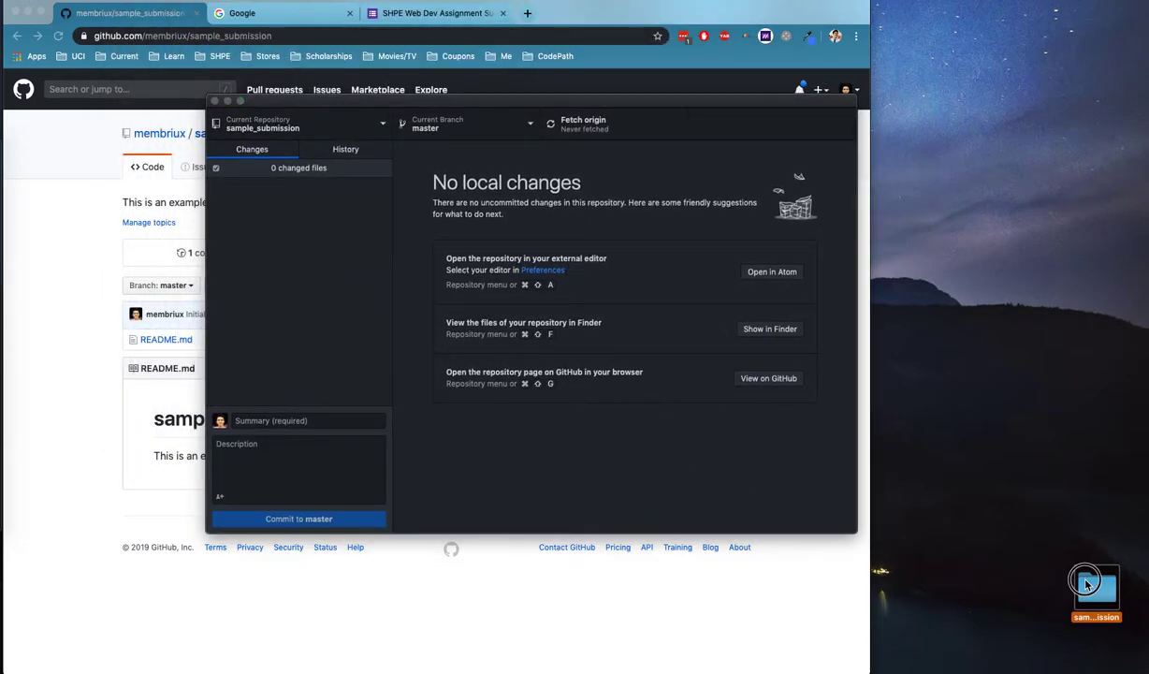
double_click(1087, 585)
Open the cloned repository in Atom from GitHub Desktop and open its README.md for editing.
left_click(353, 114)
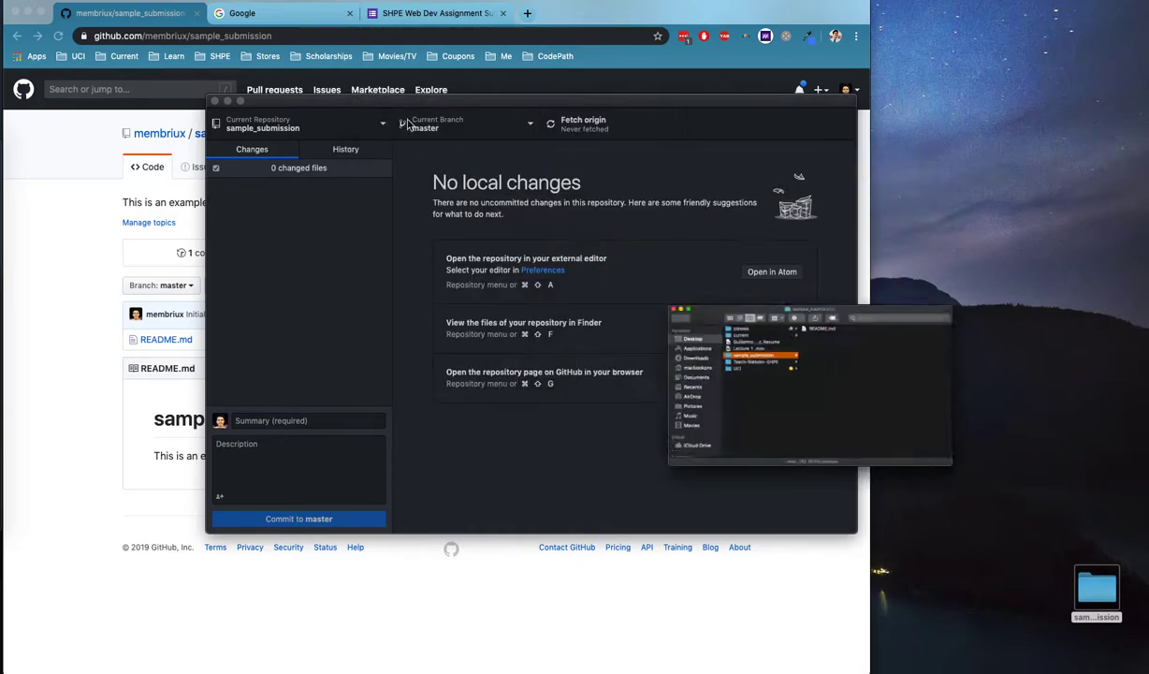
left_click(610, 166)
left_click(772, 272)
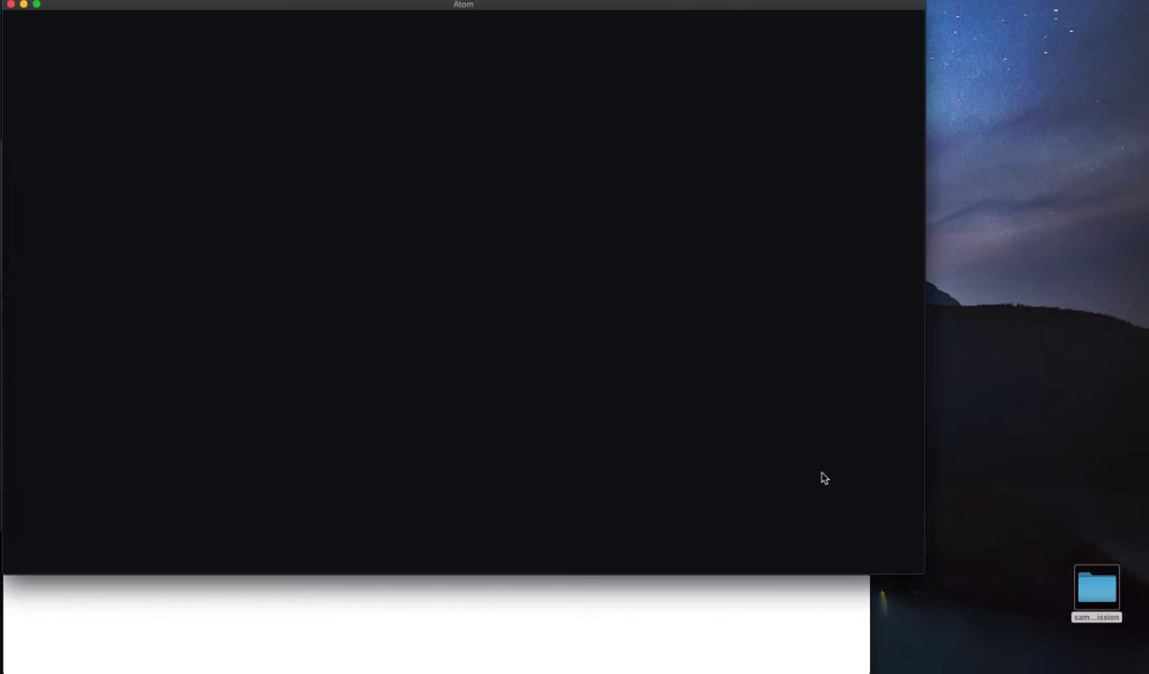
left_click_drag(510, 6, 626, 52)
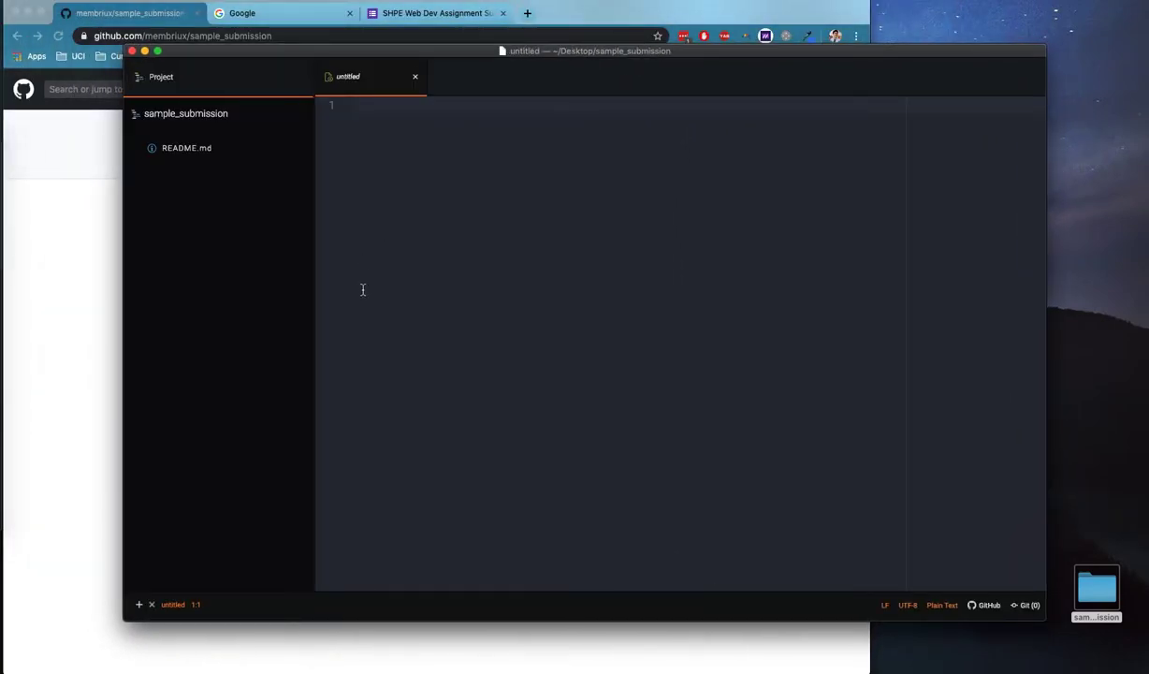
left_click(201, 150)
left_click_drag(317, 165, 259, 172)
left_click(448, 222)
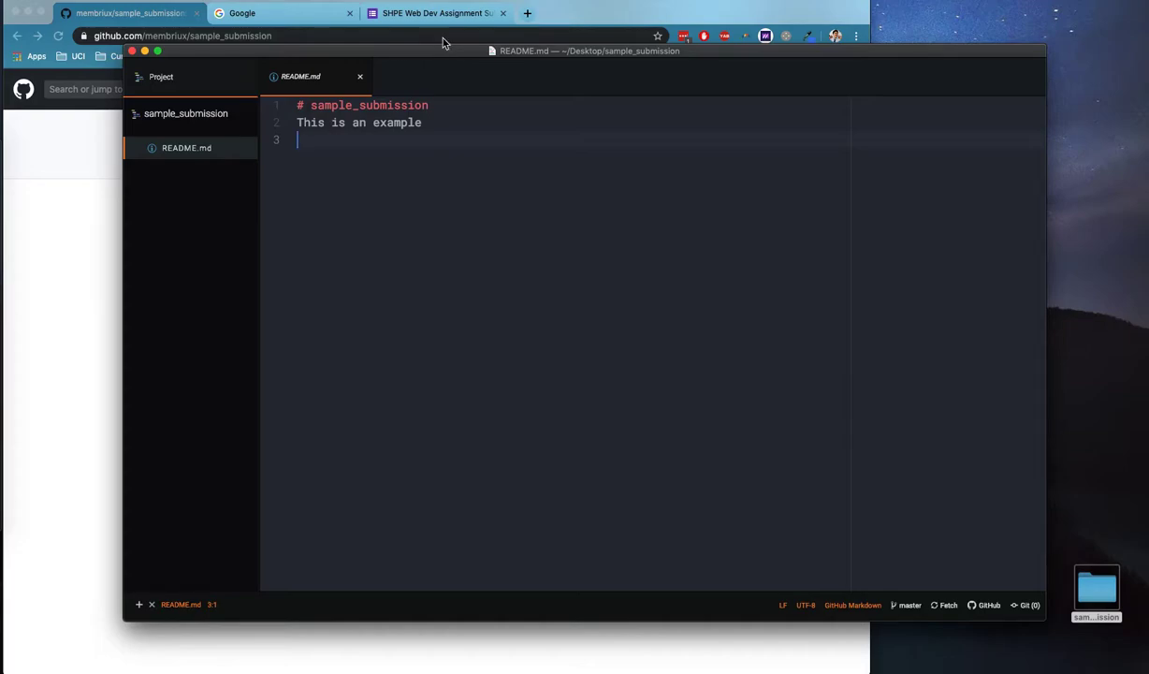
Return to the assignment submission form in the browser and enter the student's first and last name.
left_click(339, 33)
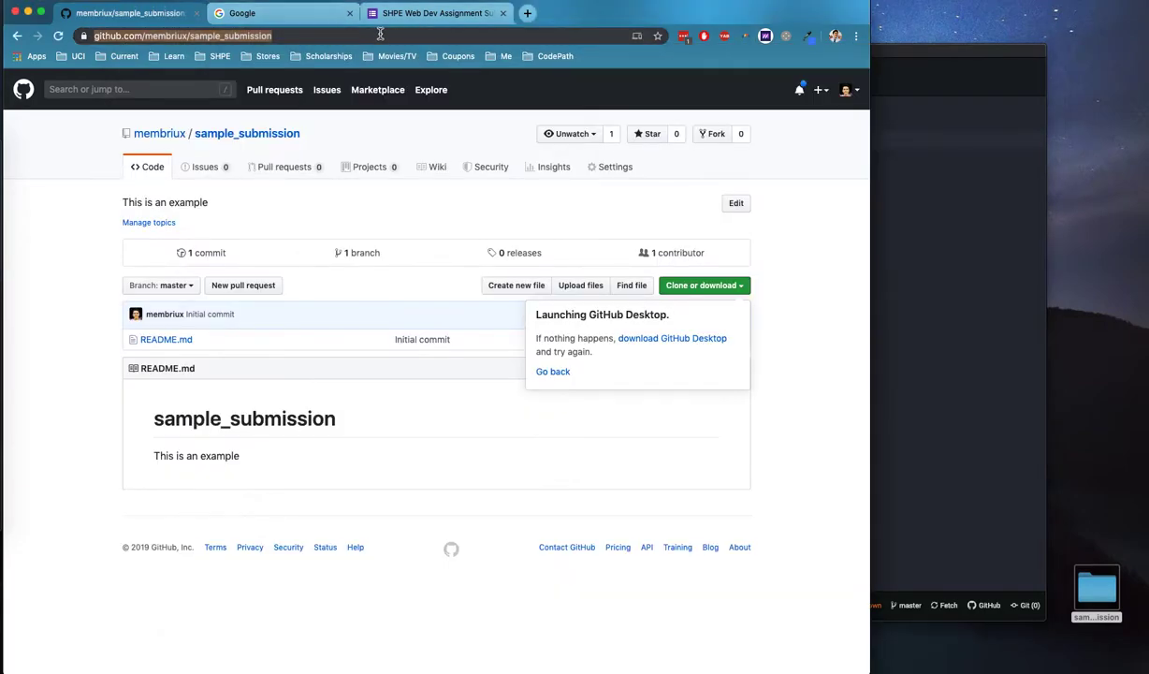
left_click(323, 13)
left_click(404, 15)
scroll(552, 318, "down", 1)
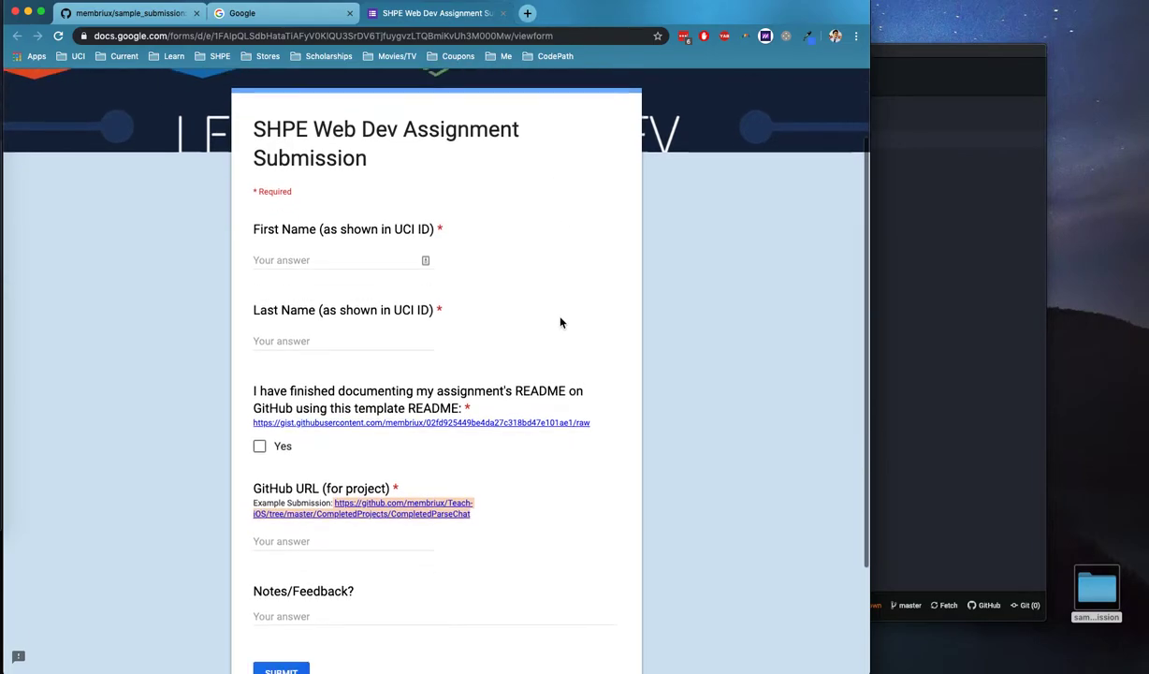
scroll(468, 388, "down", 1)
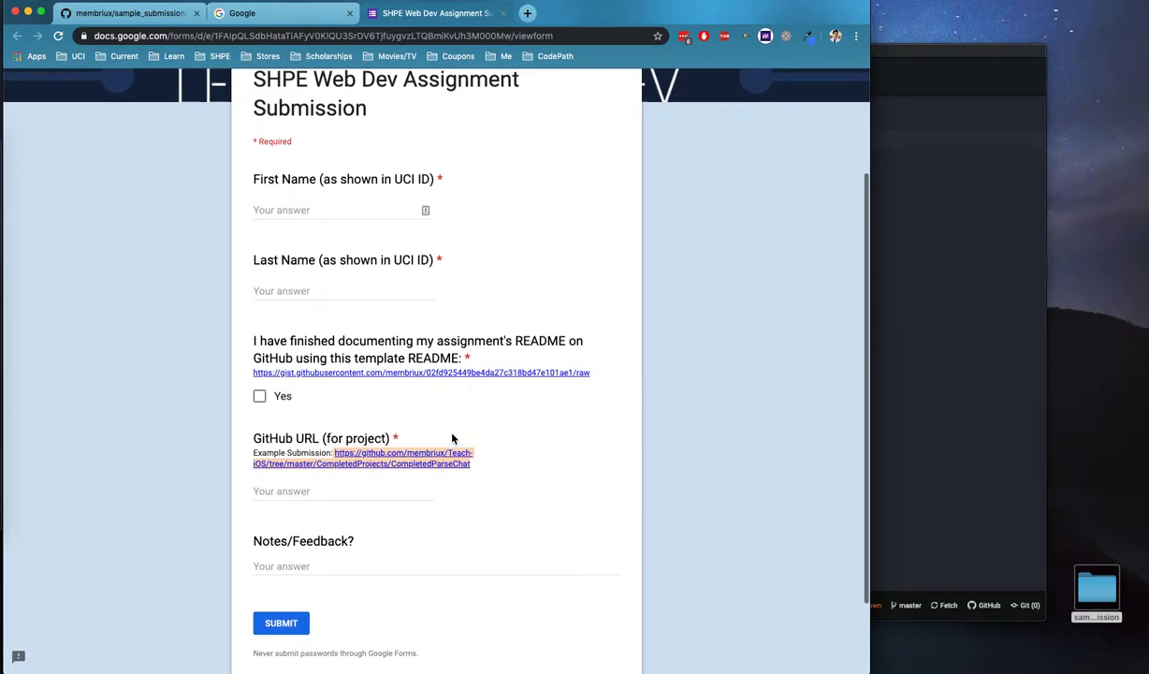
left_click(330, 211)
type("M")
key("BackSpace")
type("Memo")
key("Tab")
type("S")
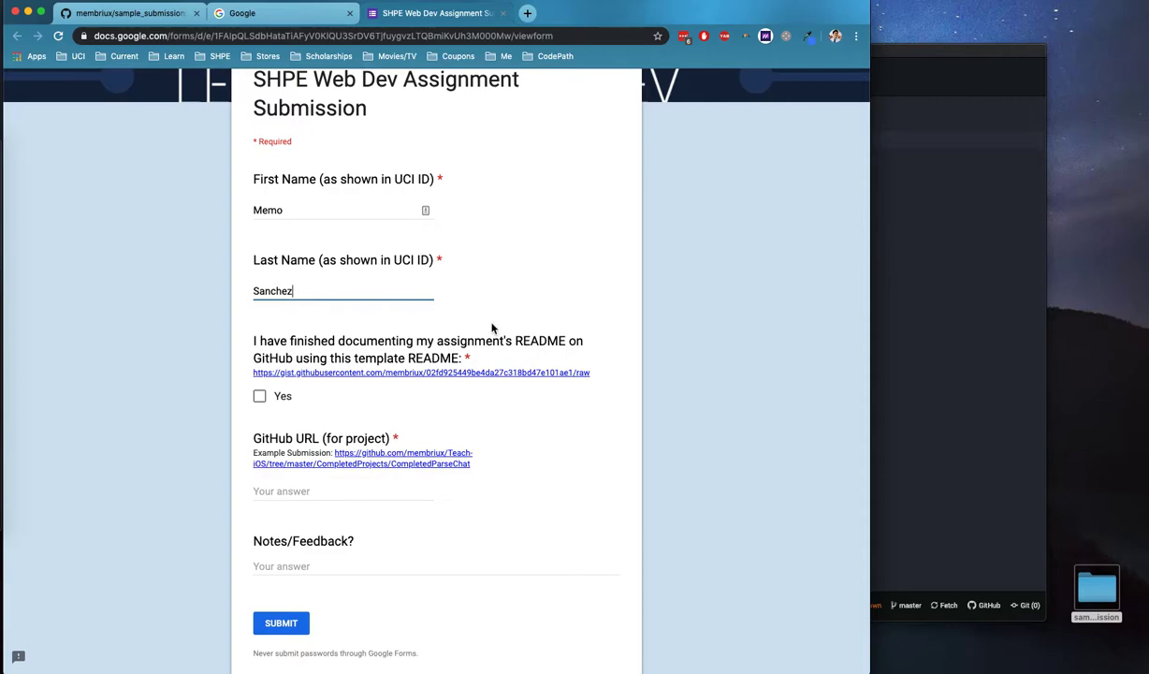
Open the README template linked in the submission form and copy all of its text.
left_click(482, 371)
left_click(568, 15)
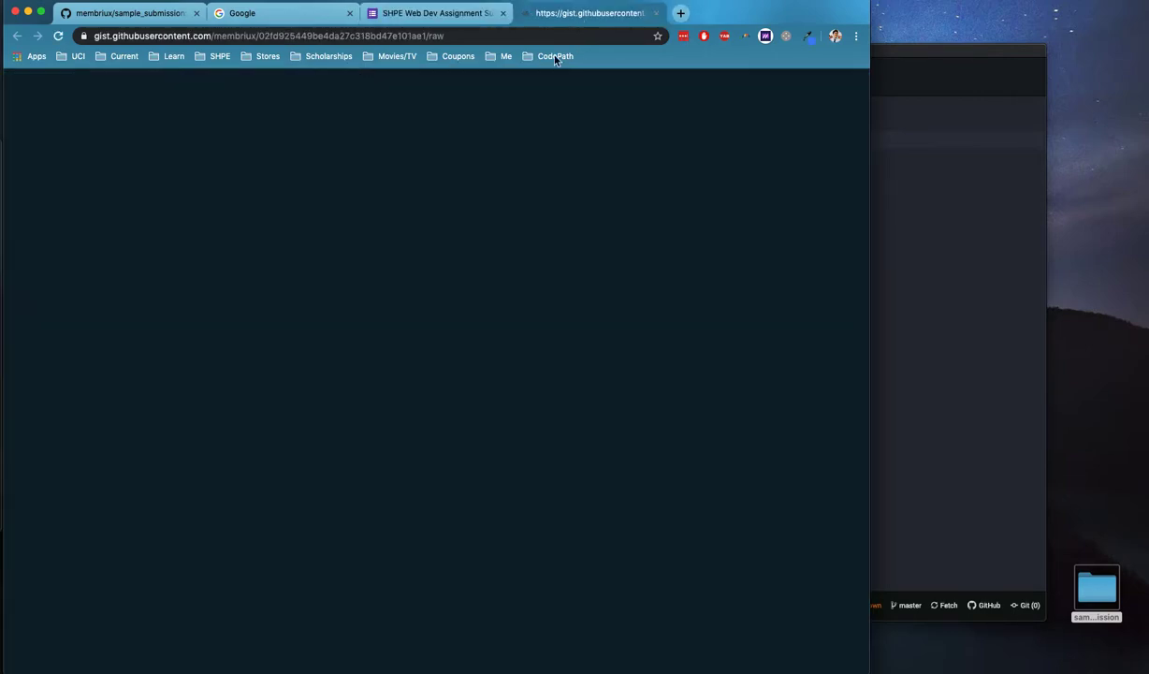
key("super+a")
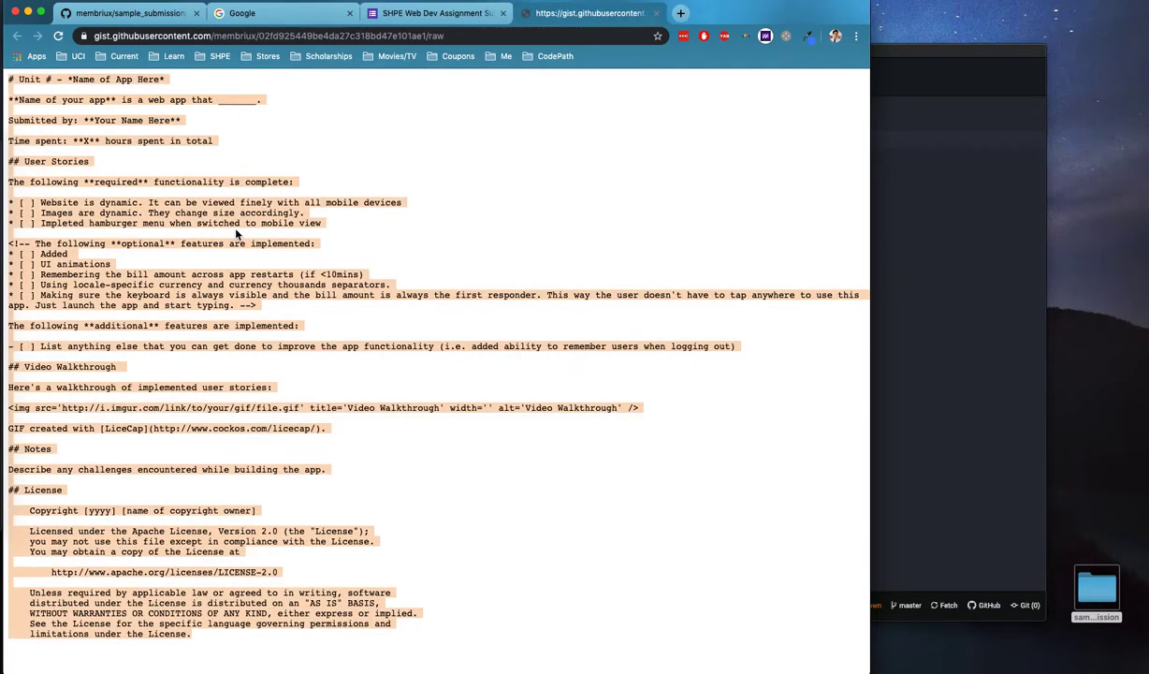
left_click(497, 129)
Replace the contents of README.md in Atom with the copied template and save the file.
left_click(898, 211)
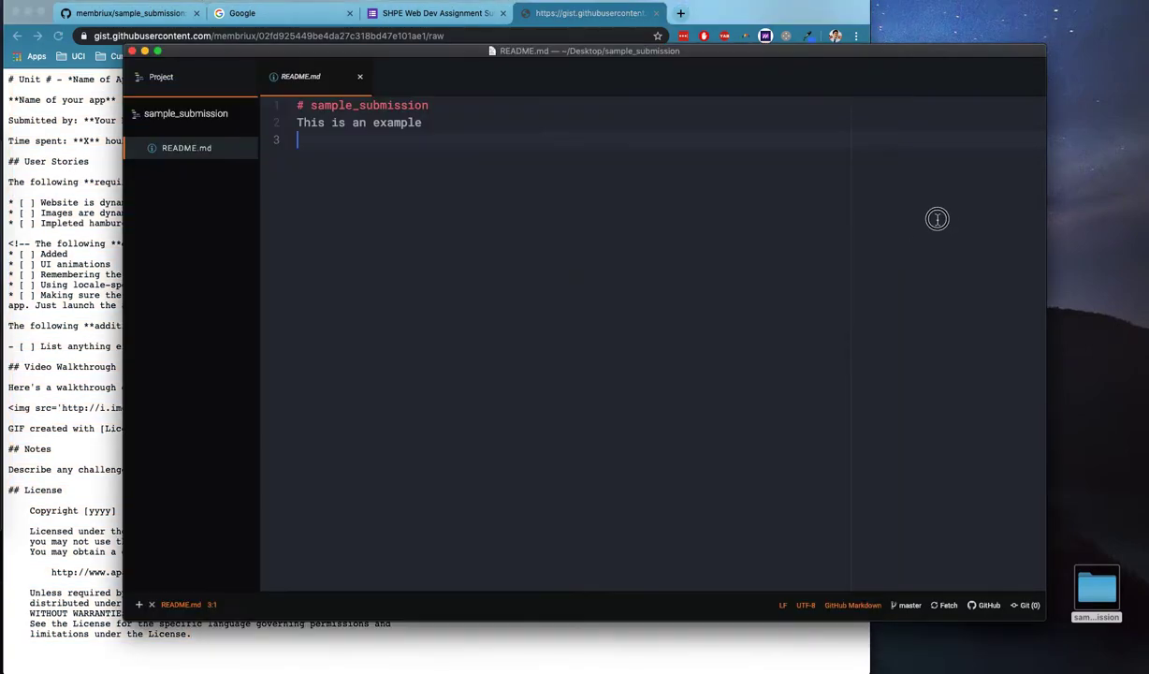
key("super+v")
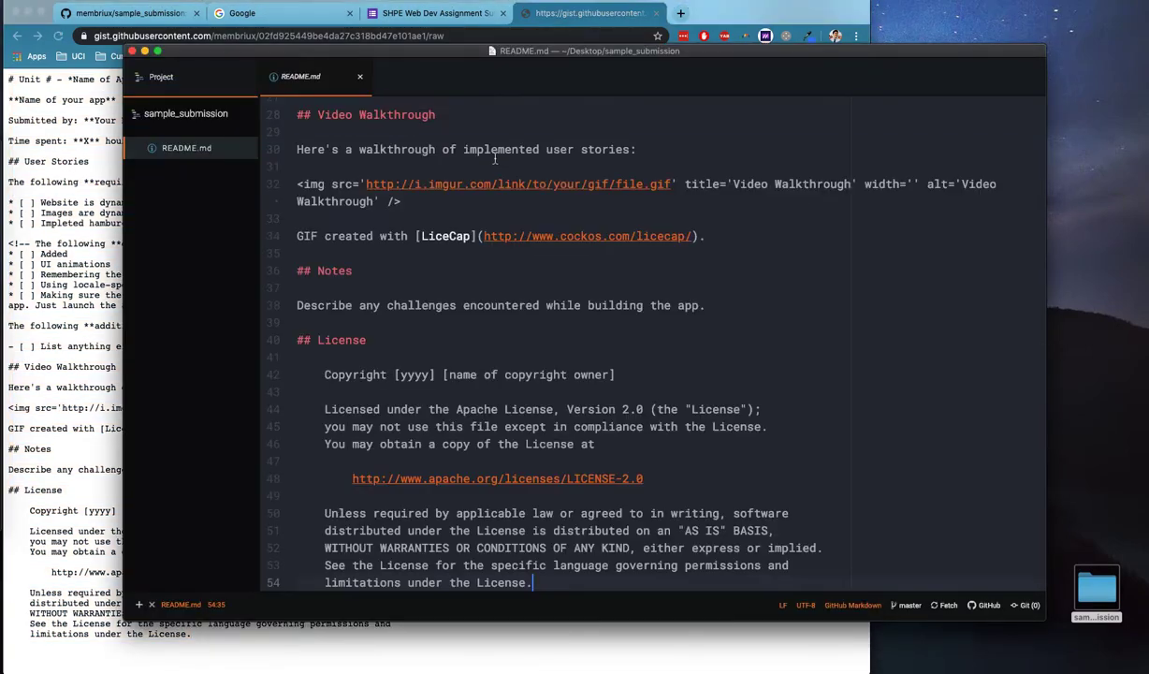
left_click(200, 151)
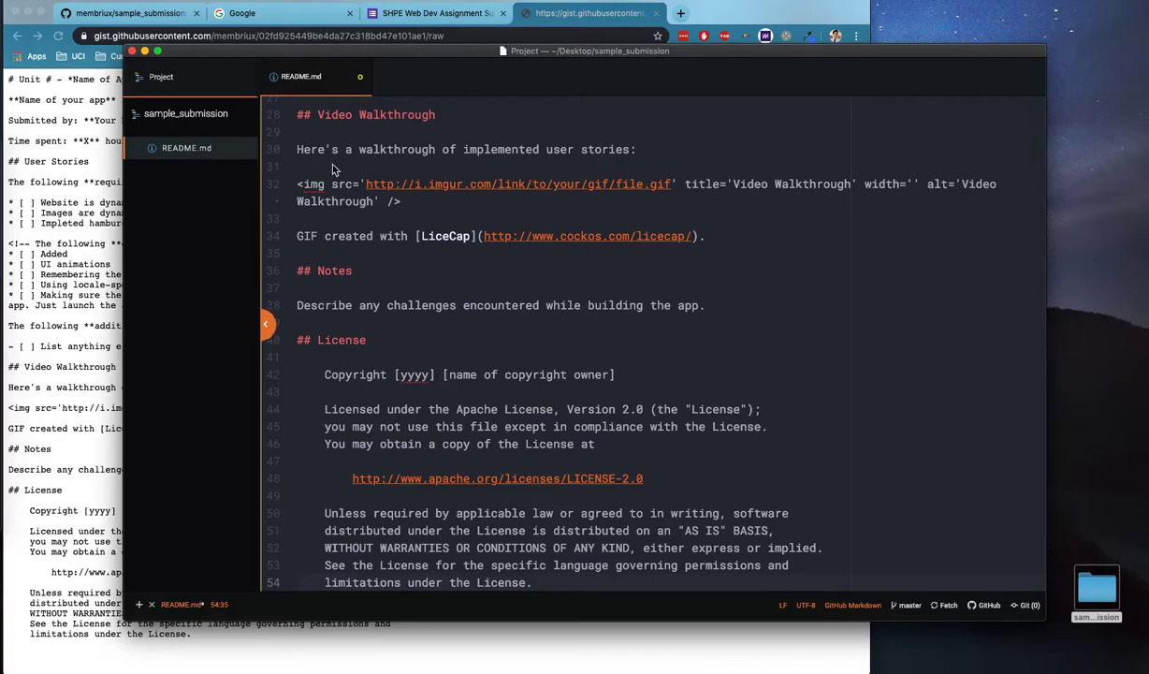
left_click(542, 295)
key("super+s")
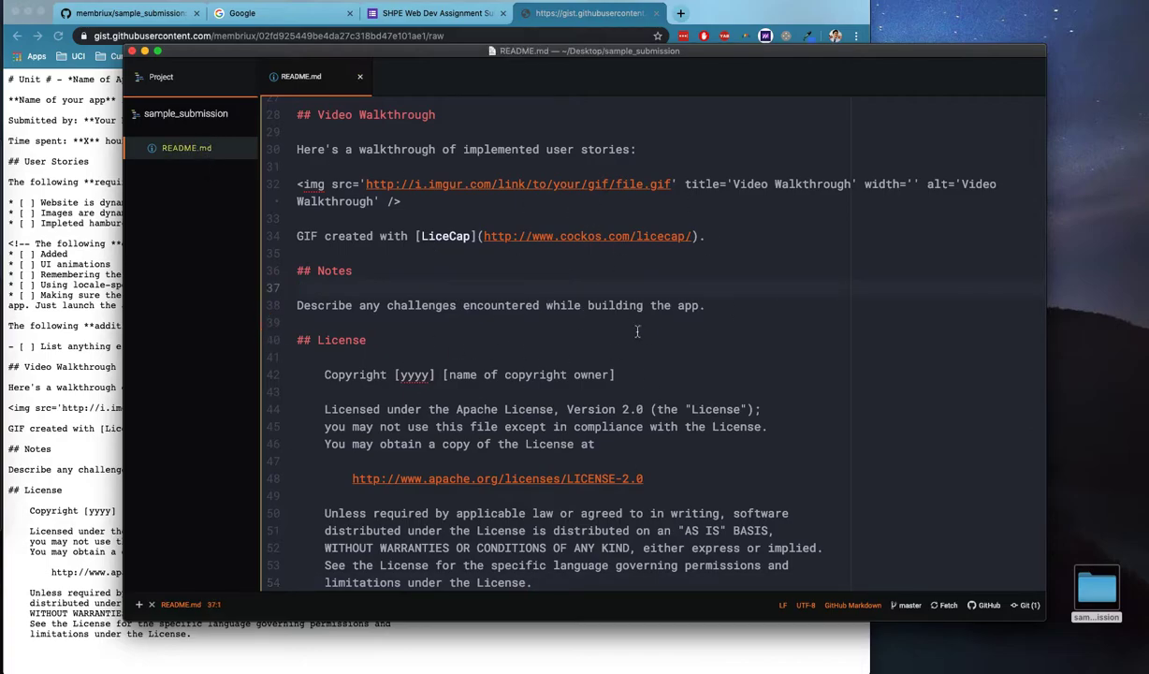
Replace the placeholder "Name of your app" on line 3 of README.md with "Sample submission".
scroll(618, 318, "up", 10)
scroll(590, 313, "up", 1)
scroll(599, 308, "down", 10)
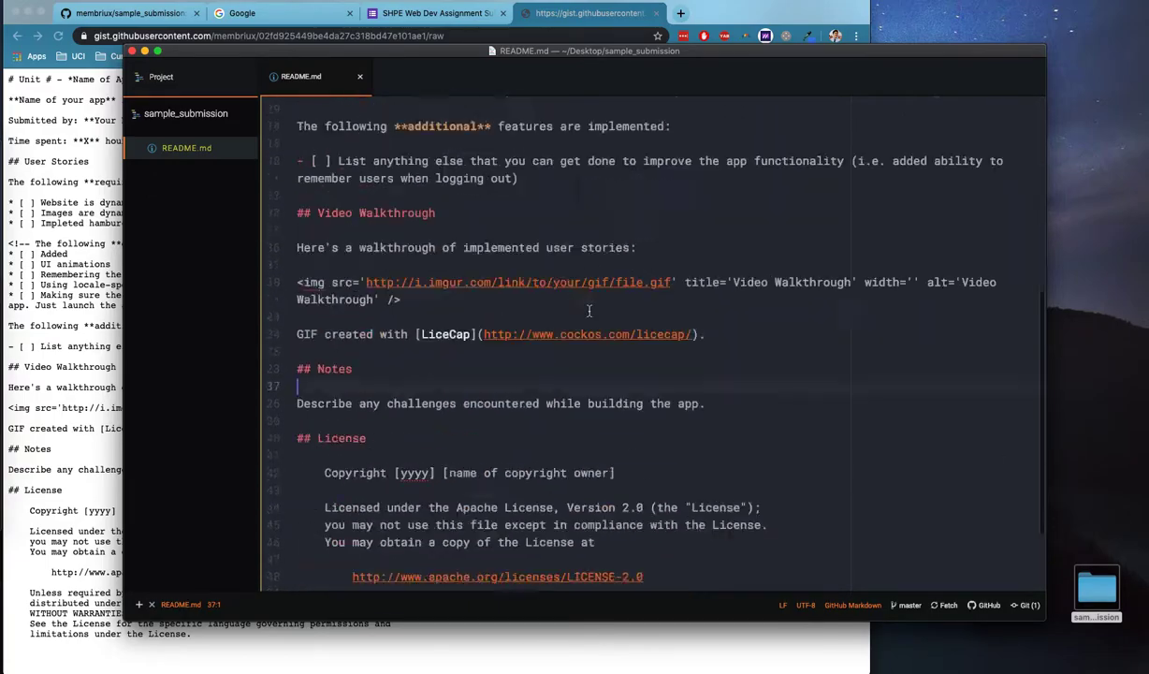
scroll(426, 160, "up", 10)
left_click_drag(309, 140, 422, 139)
type("Sample subm")
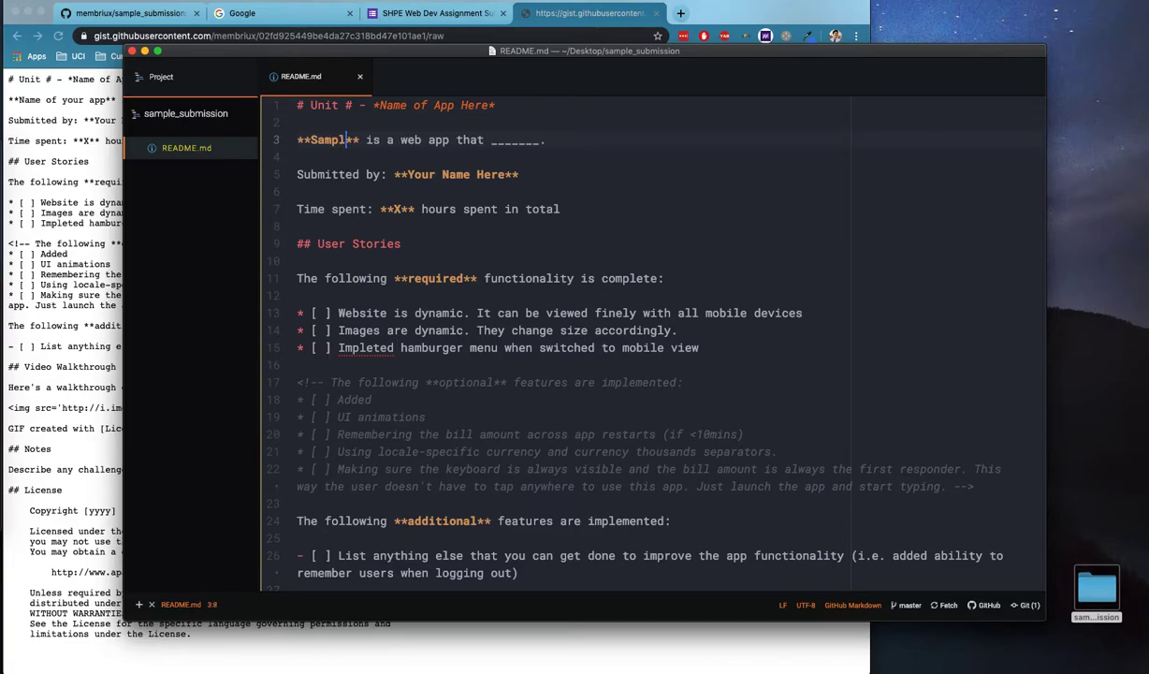
type("ission")
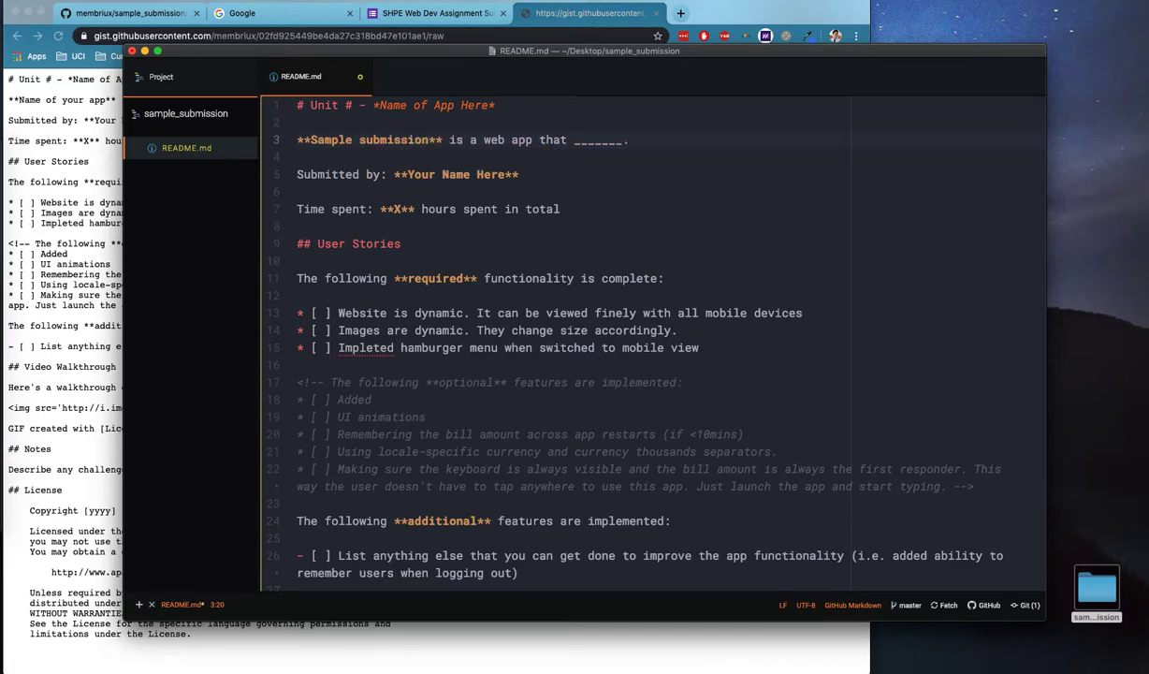
Complete the app description on line 3 of README.md by replacing the blank with "does nothing".
key("alt+shift+Left")
type("does nothing")
Review the placeholders for the submitter's name and the hours spent in README.md.
key("Down")
key("Left")
key("Left")
key("alt+shift+Left")
key("alt+shift+Left")
key("alt+shift+Left")
key("Down")
key("Down")
key("shift+Right")
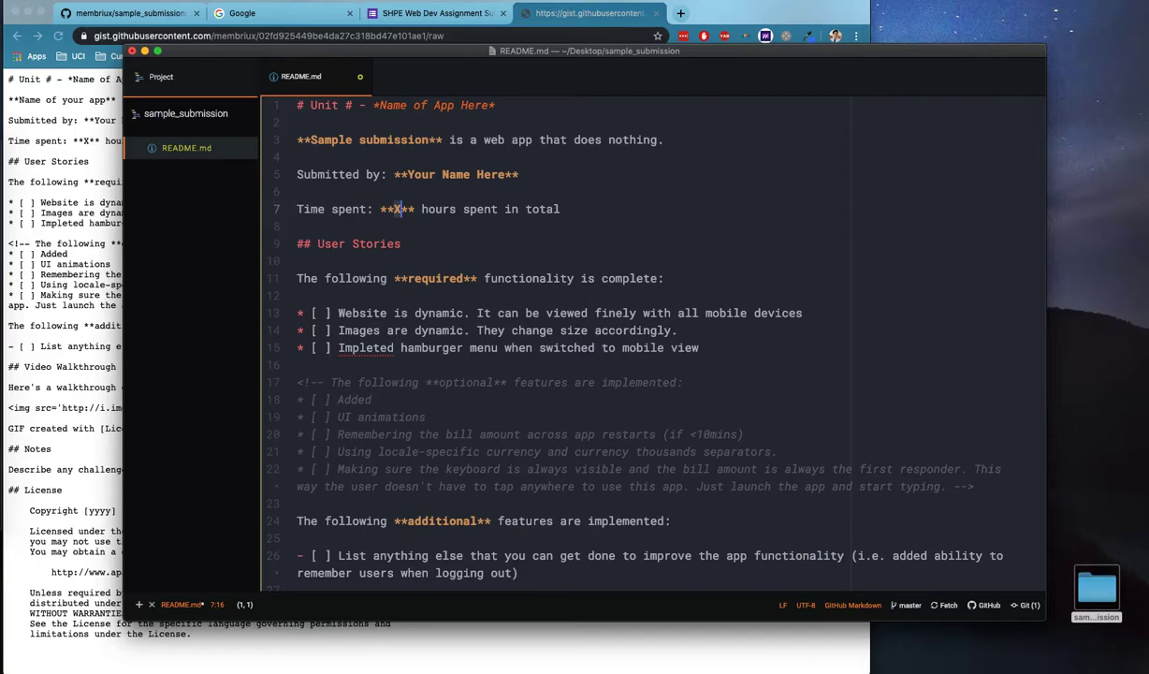
key("Down")
key("Down")
key("Down")
key("Down")
key("super+Down")
key("super+Up")
Examine the required functionality checklist under User Stories, covering the dynamic website, dynamic images and hamburger menu items.
left_click_drag(721, 347, 304, 278)
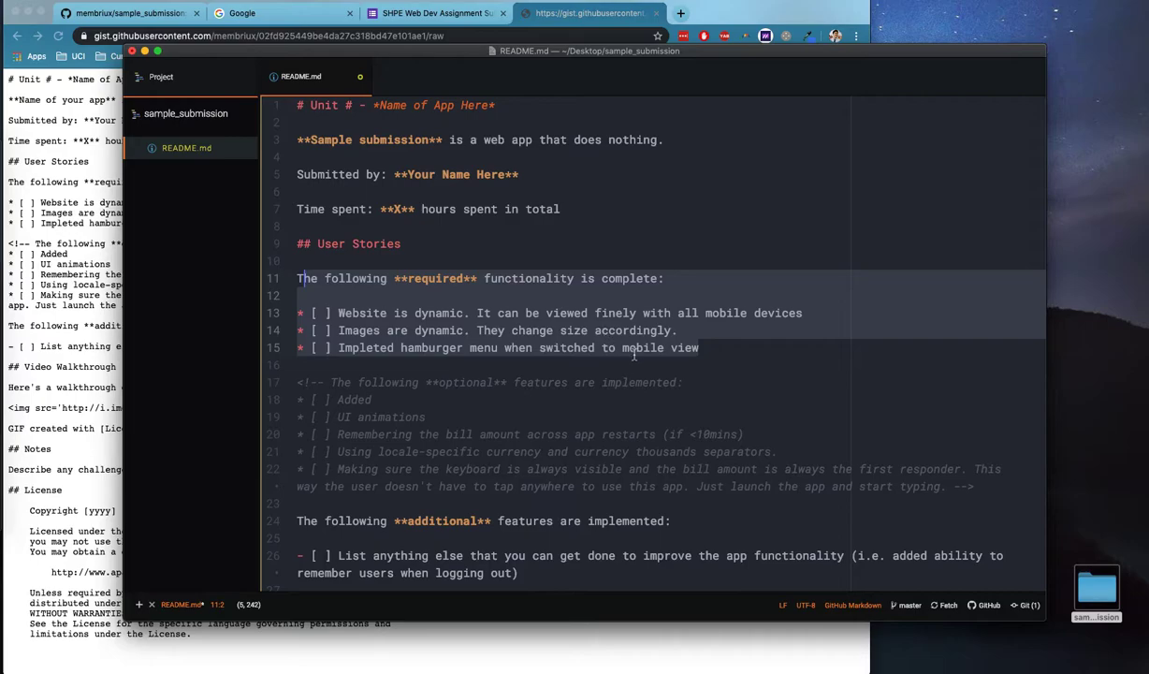
left_click(339, 313)
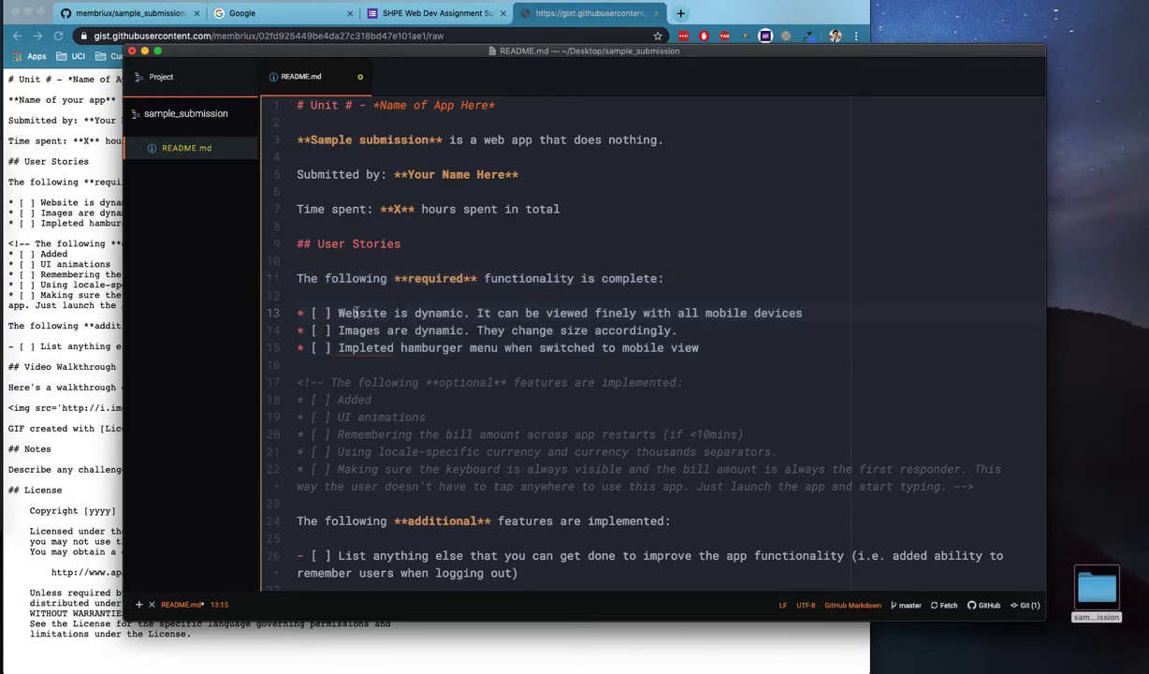
left_click(716, 347, "shift")
left_click_drag(334, 315, 781, 316)
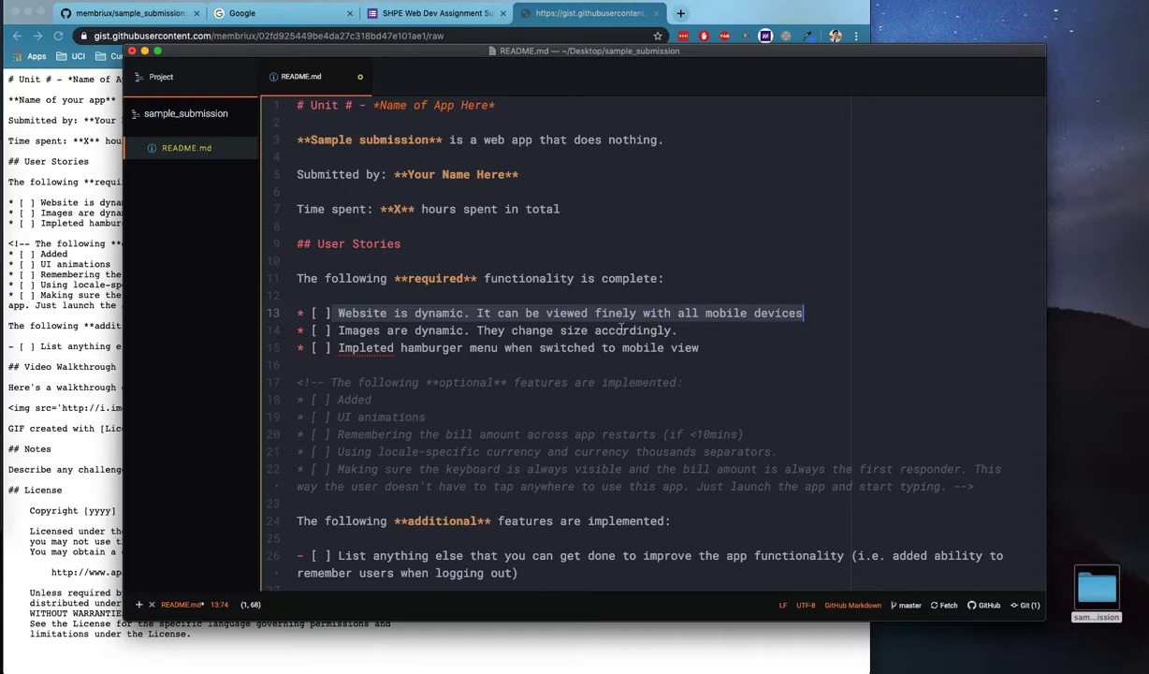
triple_click(458, 330)
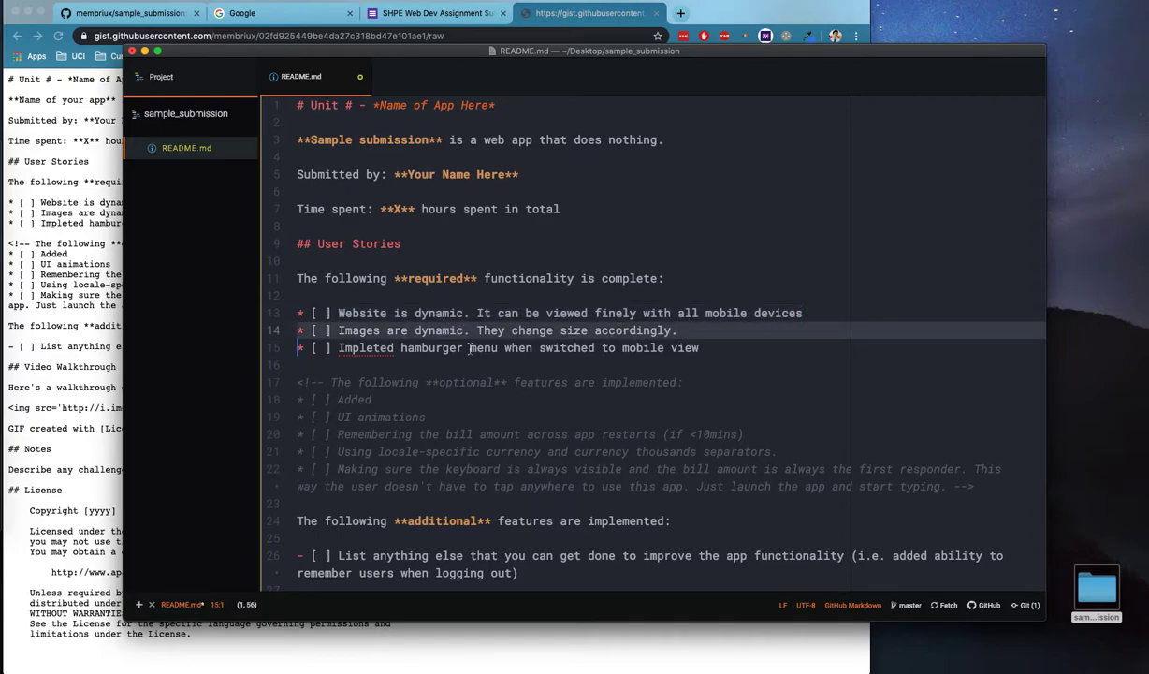
double_click(432, 347)
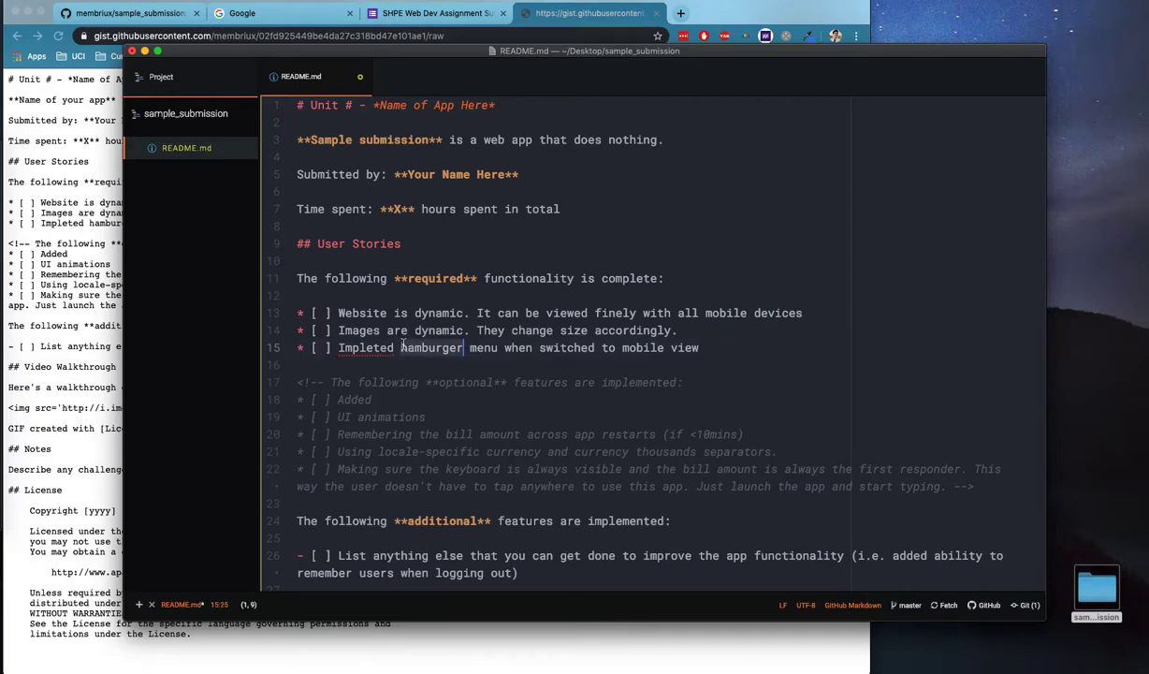
triple_click(561, 349)
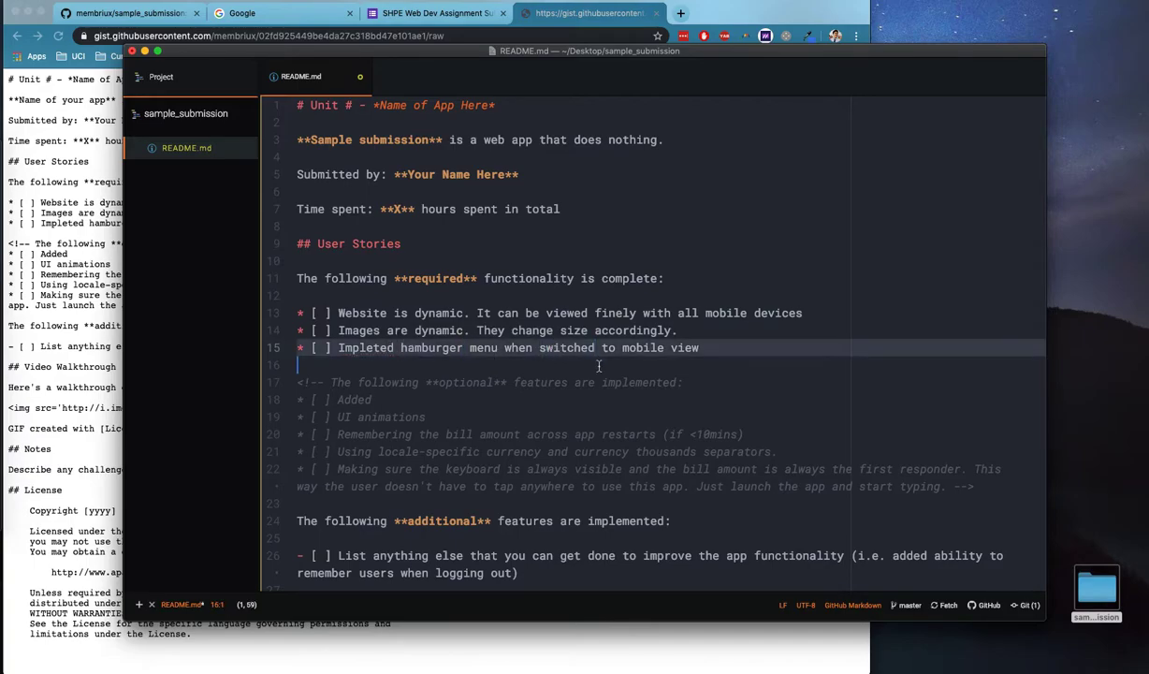
left_click(745, 348)
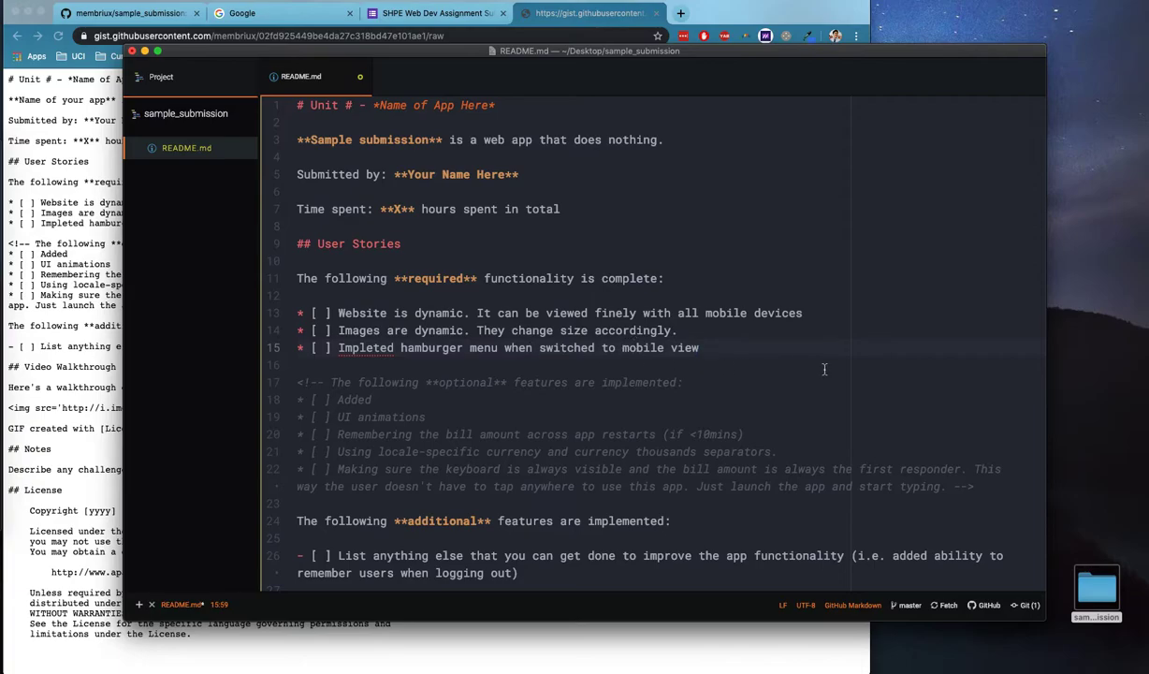
Examine the commented-out optional features and the additional features item in README.md.
scroll(439, 374, "down", 2)
left_click(393, 366)
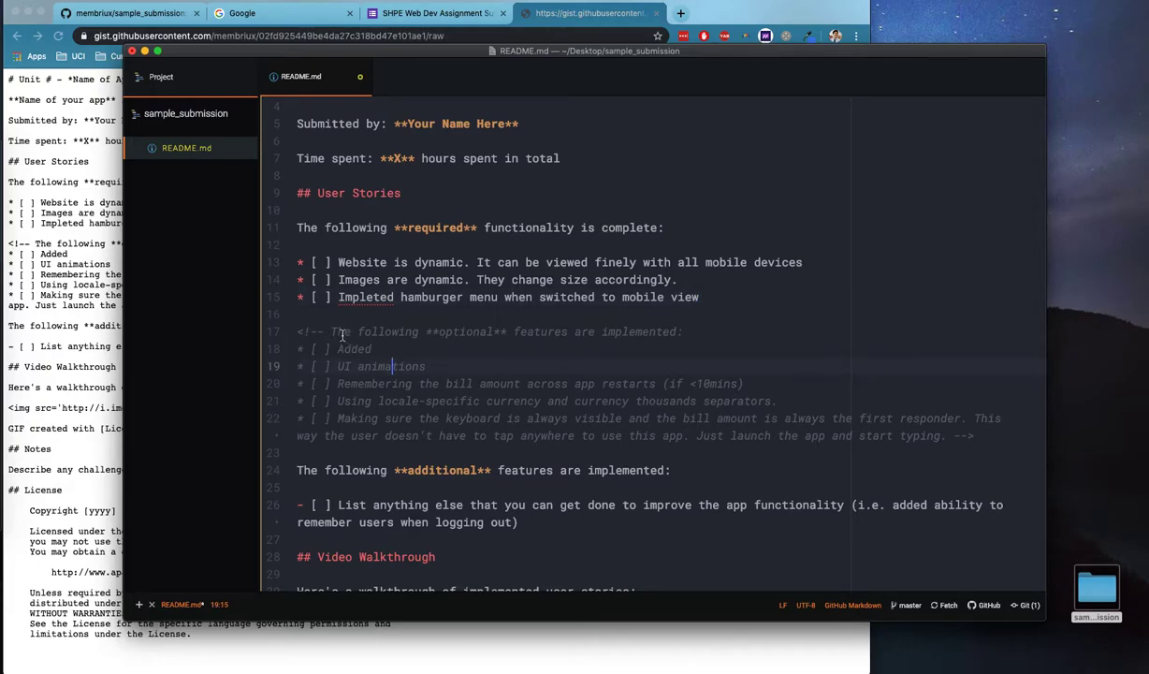
left_click_drag(976, 436, 304, 331)
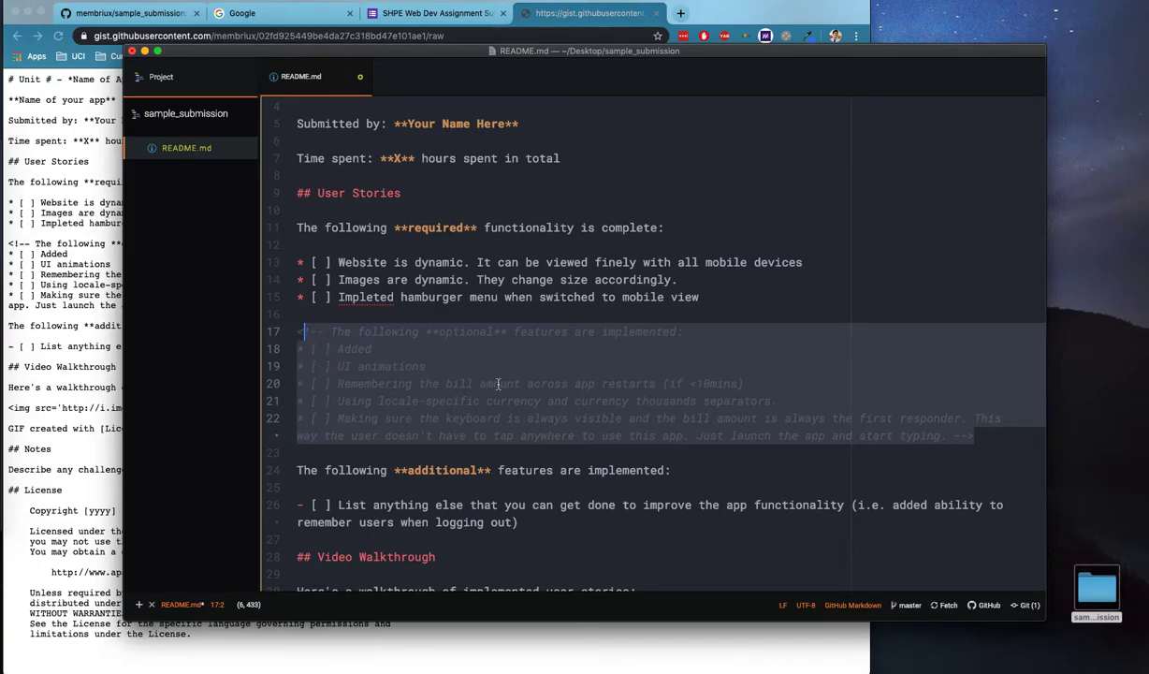
scroll(467, 401, "down", 3)
left_click(428, 380)
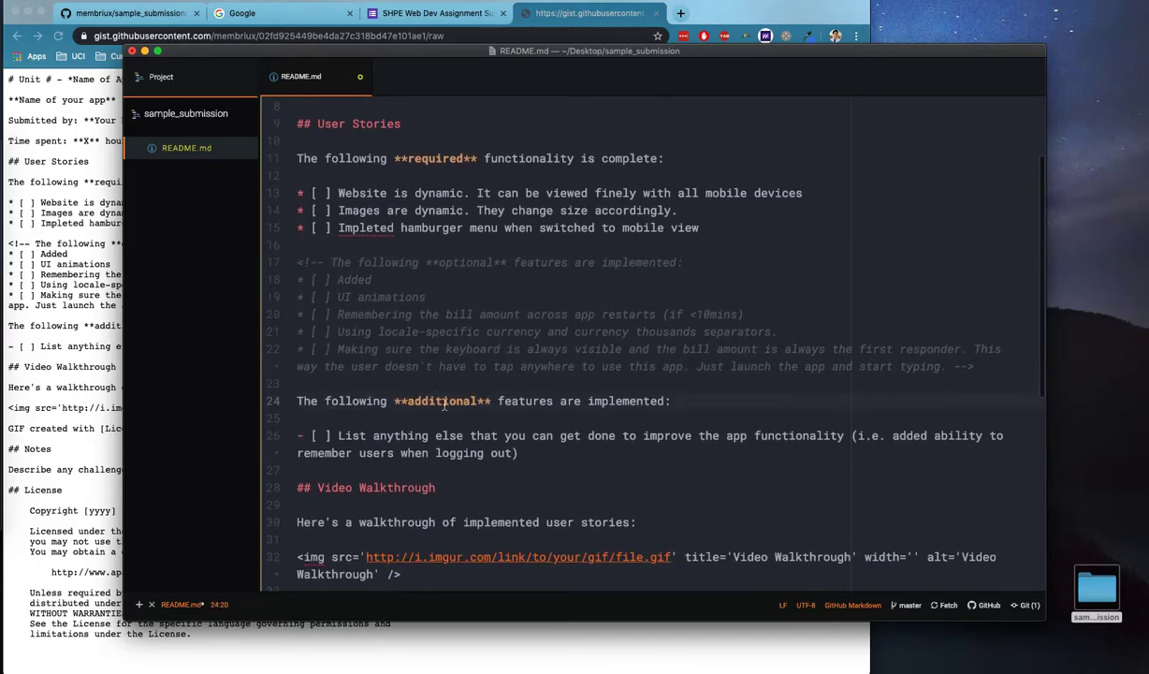
scroll(446, 405, "down", 1)
left_click_drag(547, 420, 256, 377)
left_click(430, 406)
left_click_drag(535, 422, 339, 405)
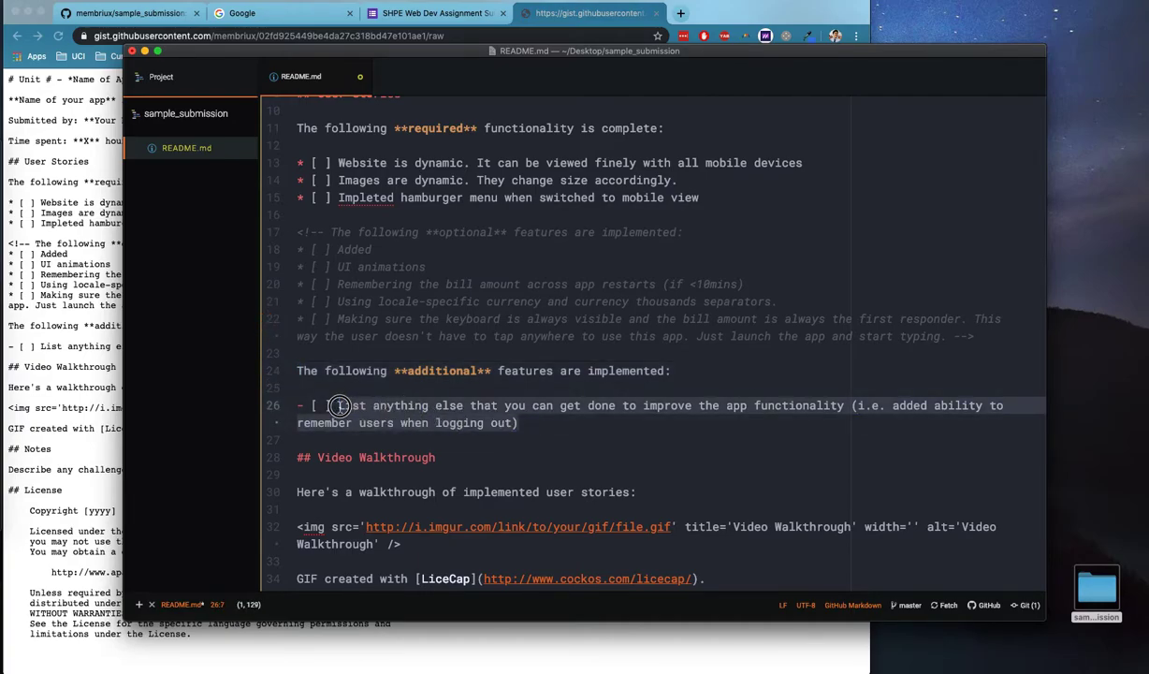
scroll(338, 405, "down", 1)
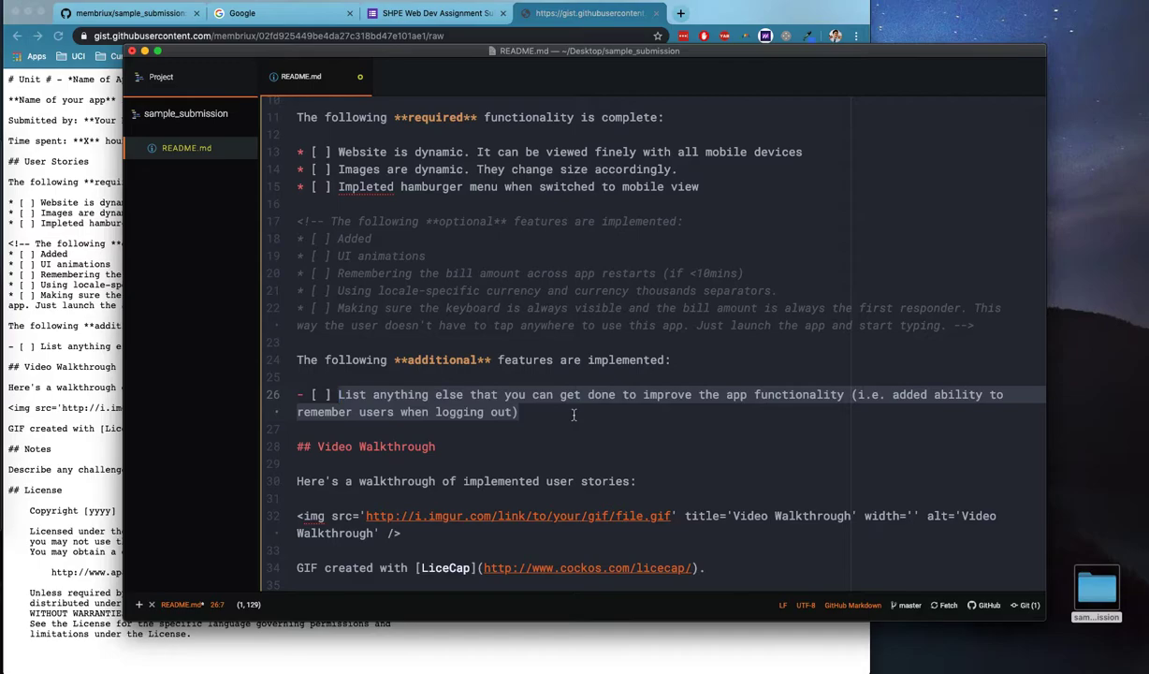
Check the image tag and its GIF link in the Video Walkthrough section, and save README.md.
left_click(448, 454)
scroll(440, 421, "down", 5)
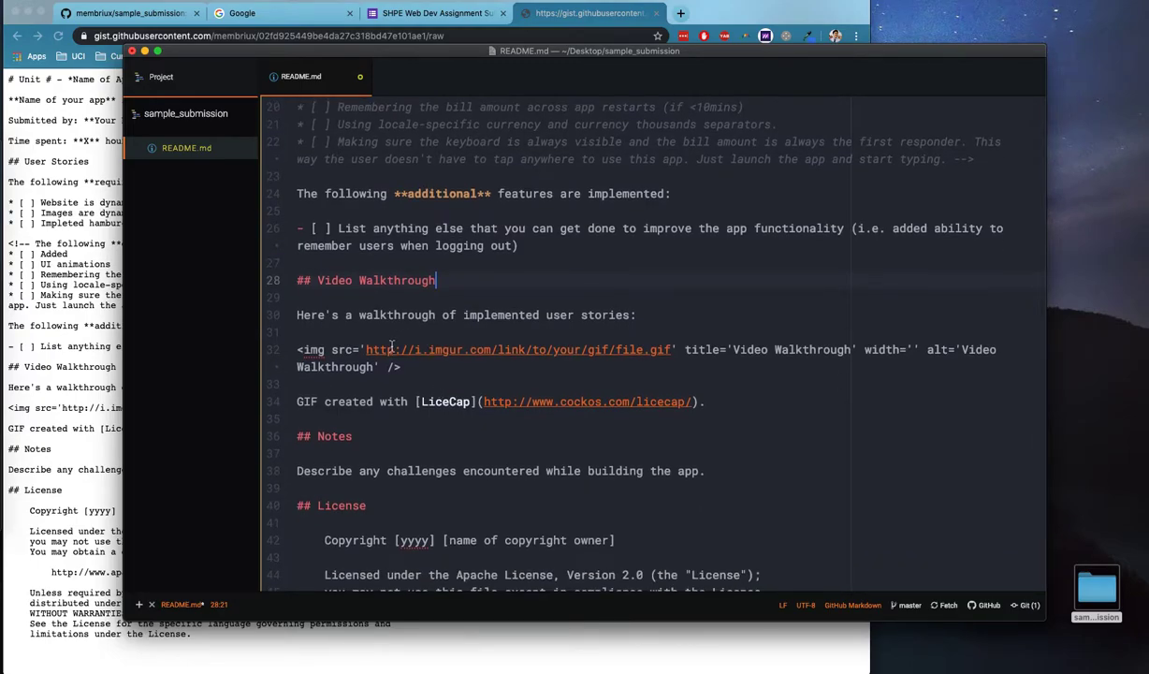
triple_click(629, 350)
left_click(642, 351)
left_click_drag(411, 365, 295, 347)
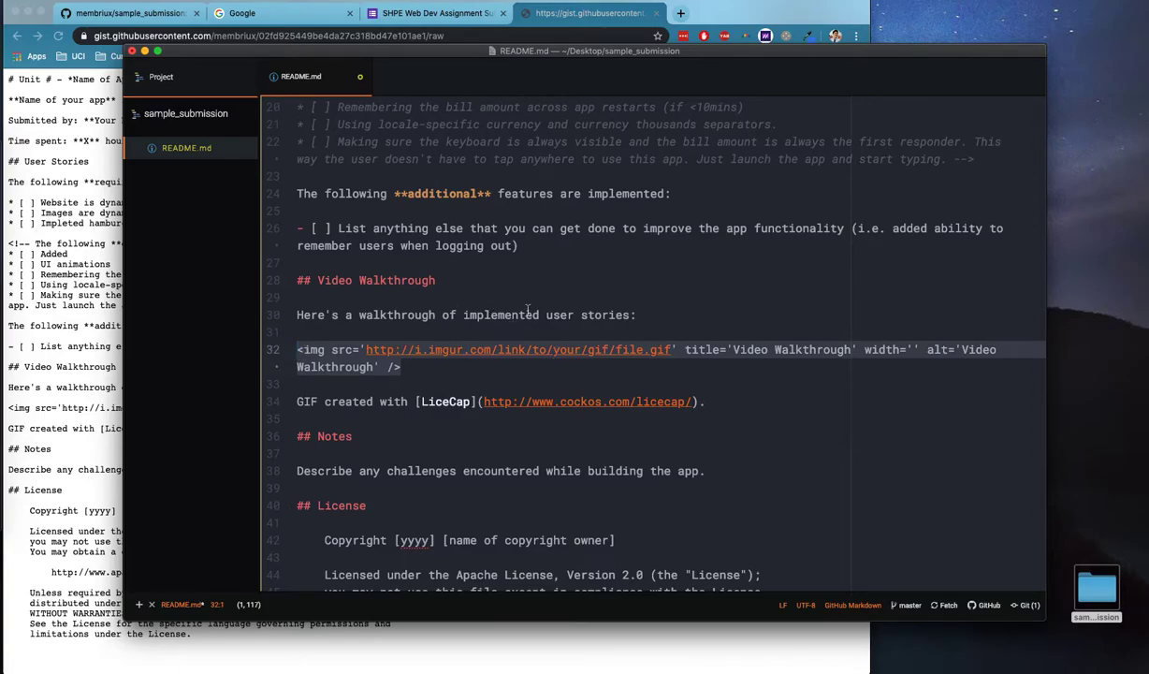
key("super+s")
double_click(660, 349)
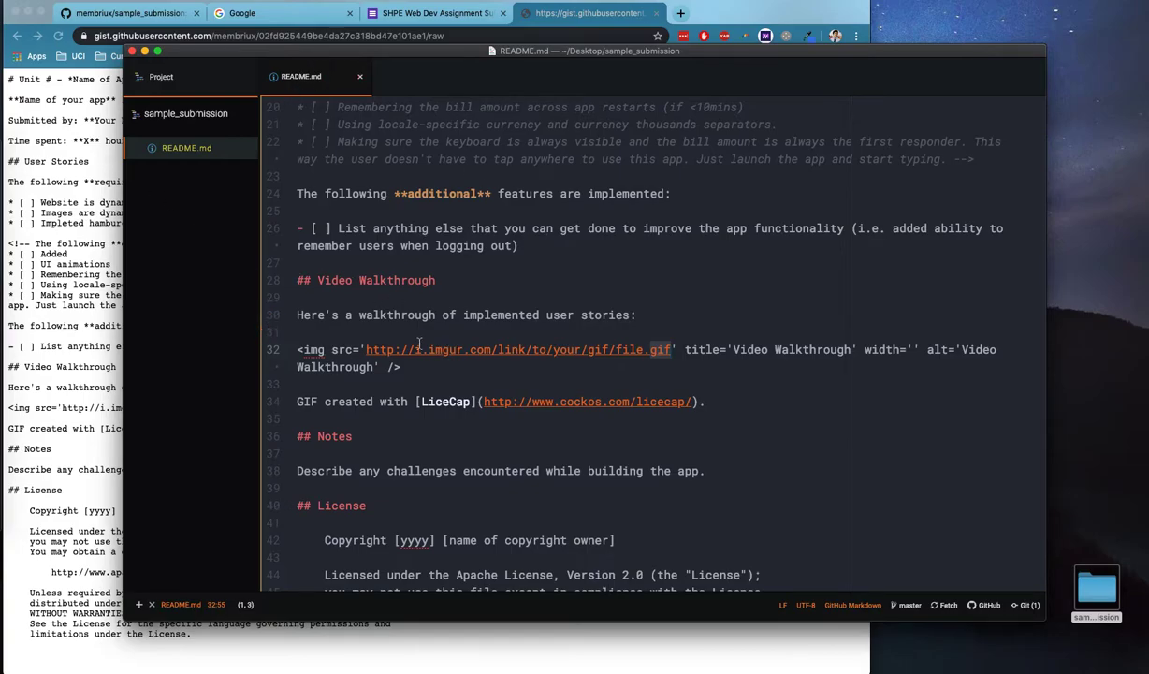
Copy the entire contents of README.md and return to the browser.
left_click(71, 180)
left_click(424, 341)
key("super+a")
left_click(80, 122)
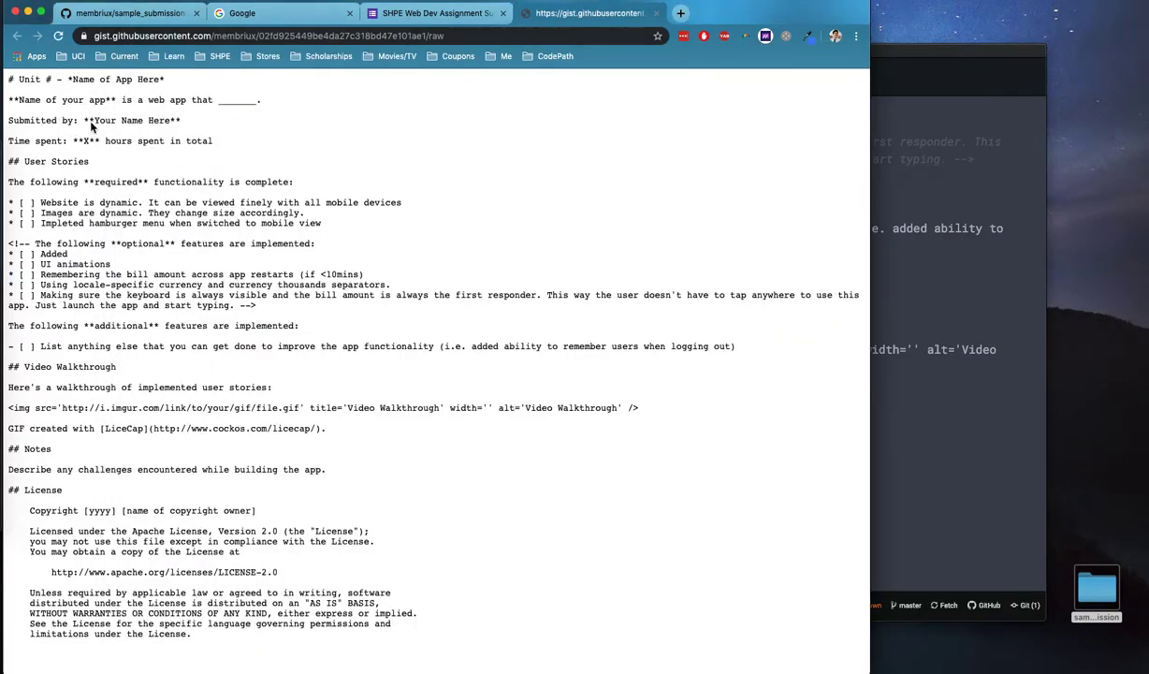
Open HackMD in a new browser tab and open the "Testing Doc" note.
key("super+t")
type("hackmd")
key("Return")
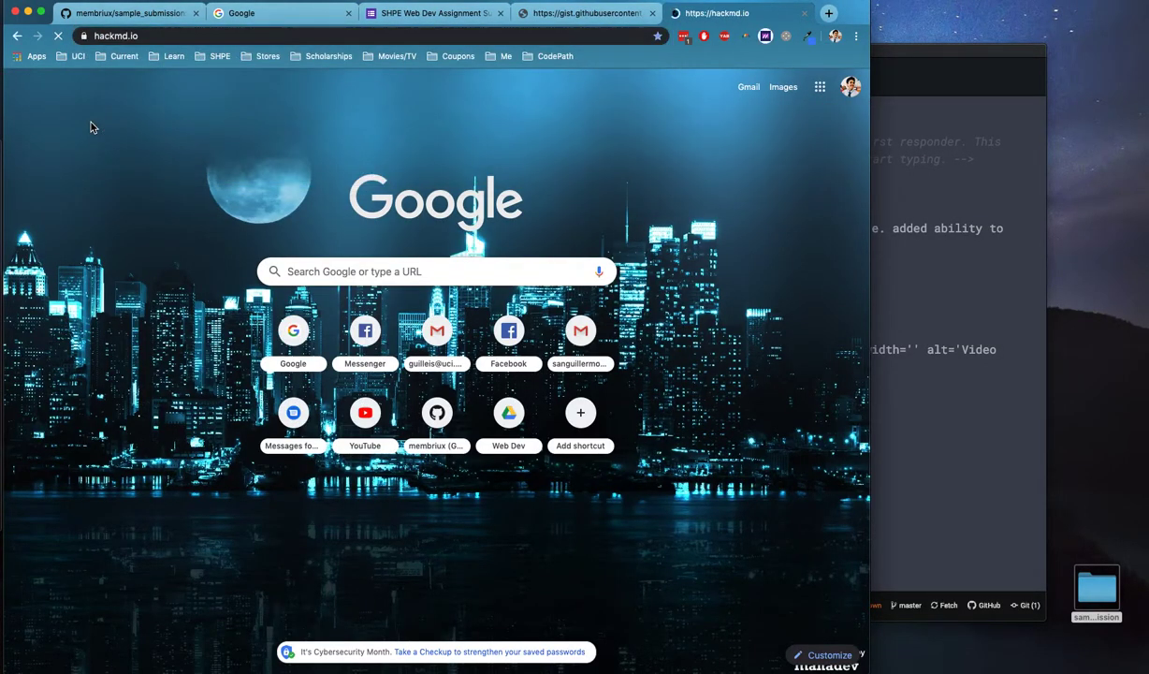
scroll(482, 454, "down", 1)
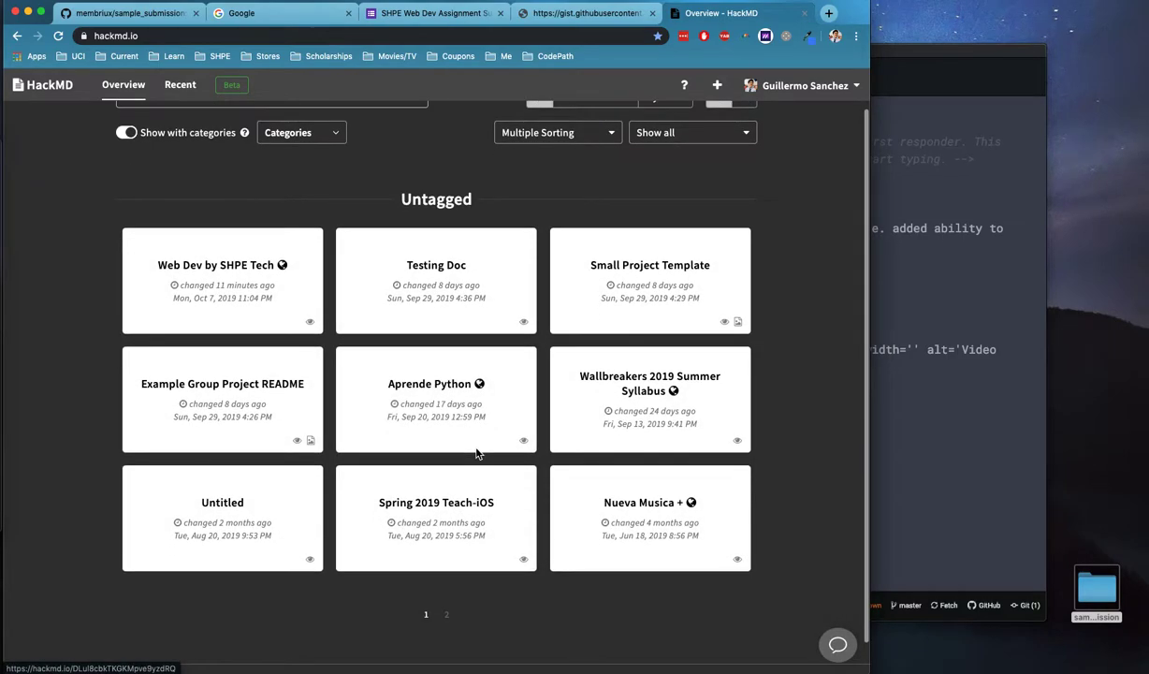
left_click(461, 298)
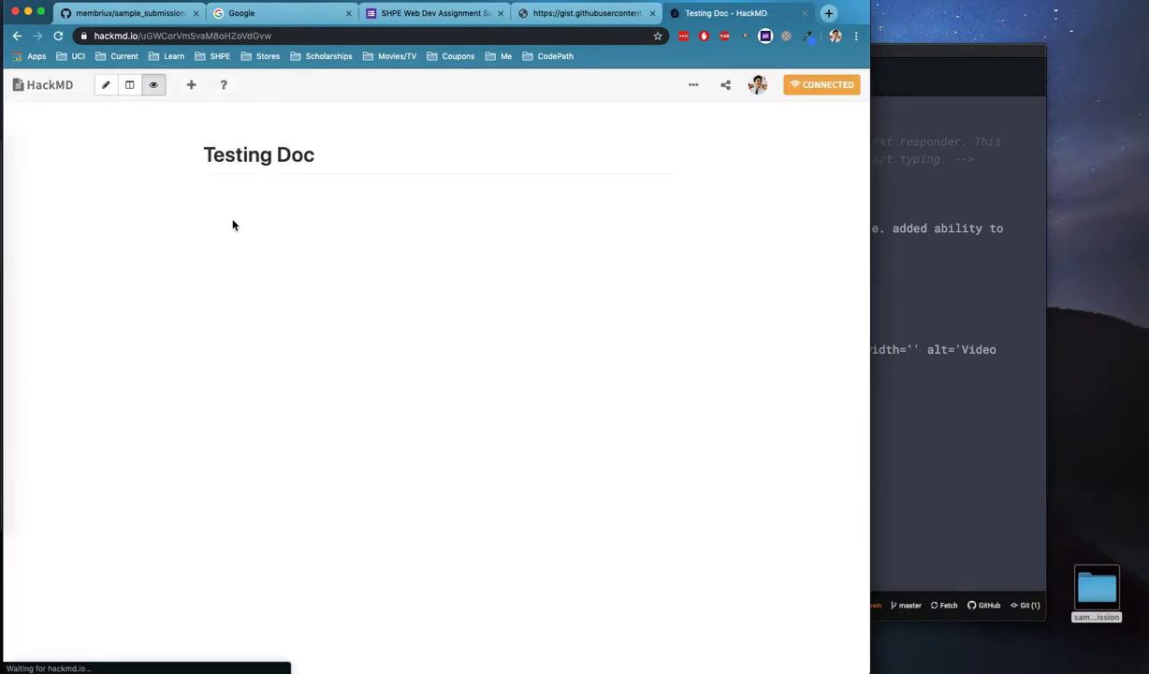
Show the note's editor and preview side by side, replace its contents with the copied README text, and check the rendered result.
left_click(129, 85)
key("super+a")
key("super+v")
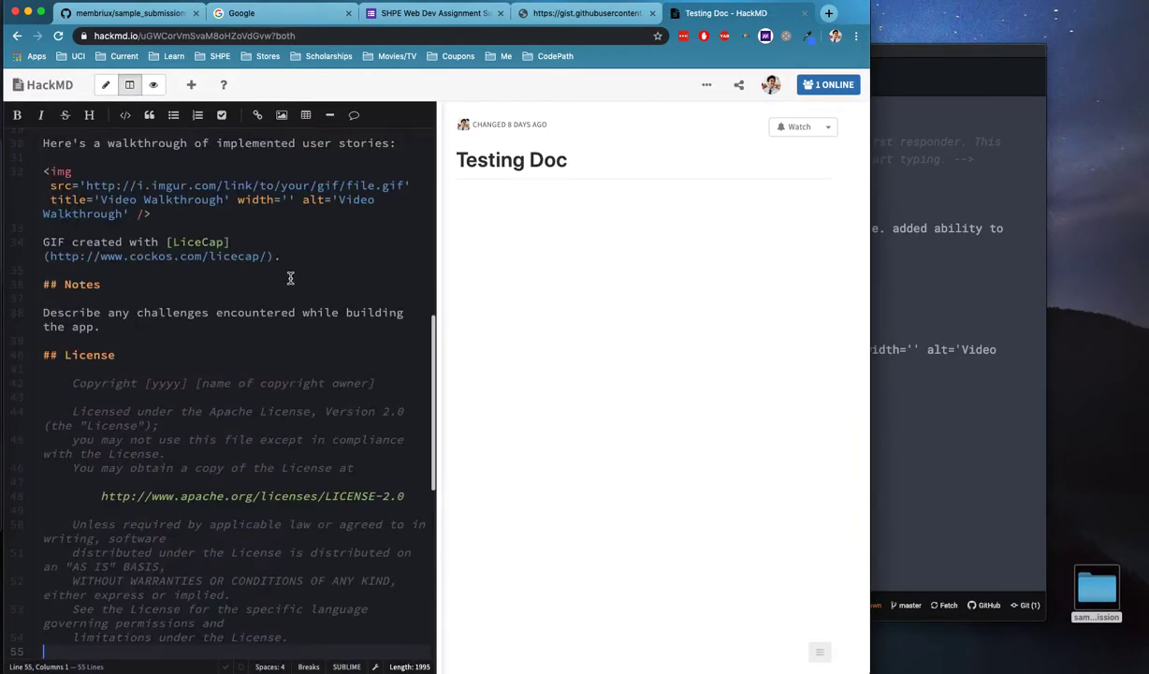
scroll(616, 367, "up", 3)
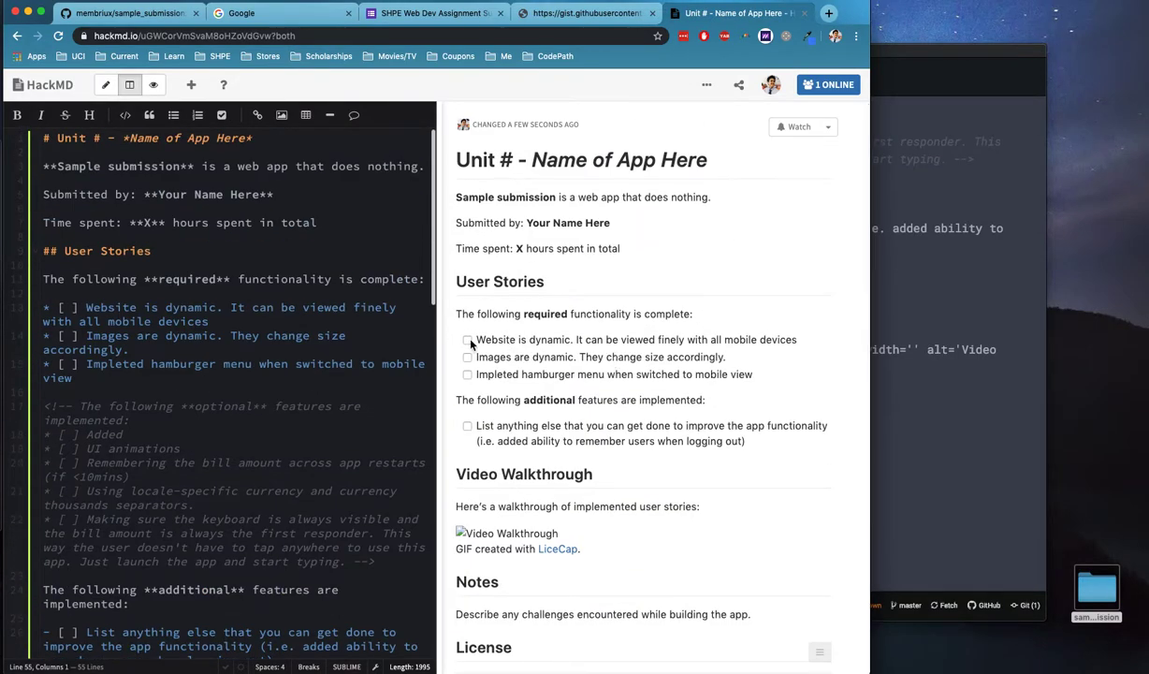
scroll(548, 376, "down", 2)
left_click_drag(462, 431, 505, 434)
left_click(549, 430)
left_click(582, 415)
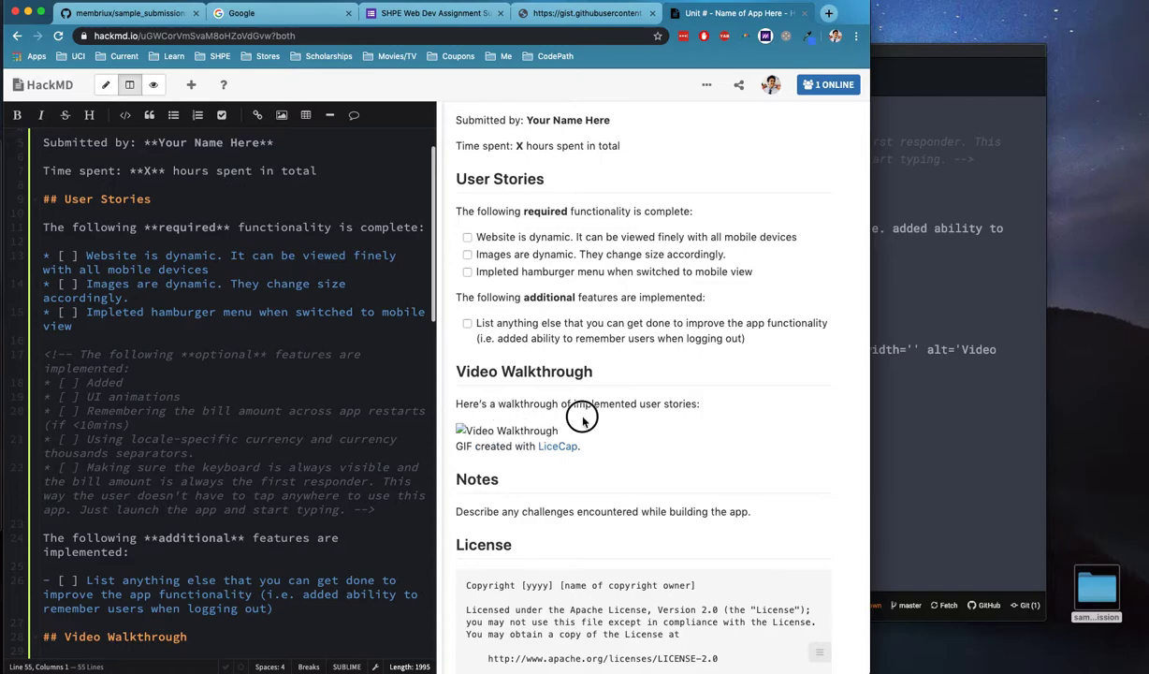
scroll(572, 431, "down", 1)
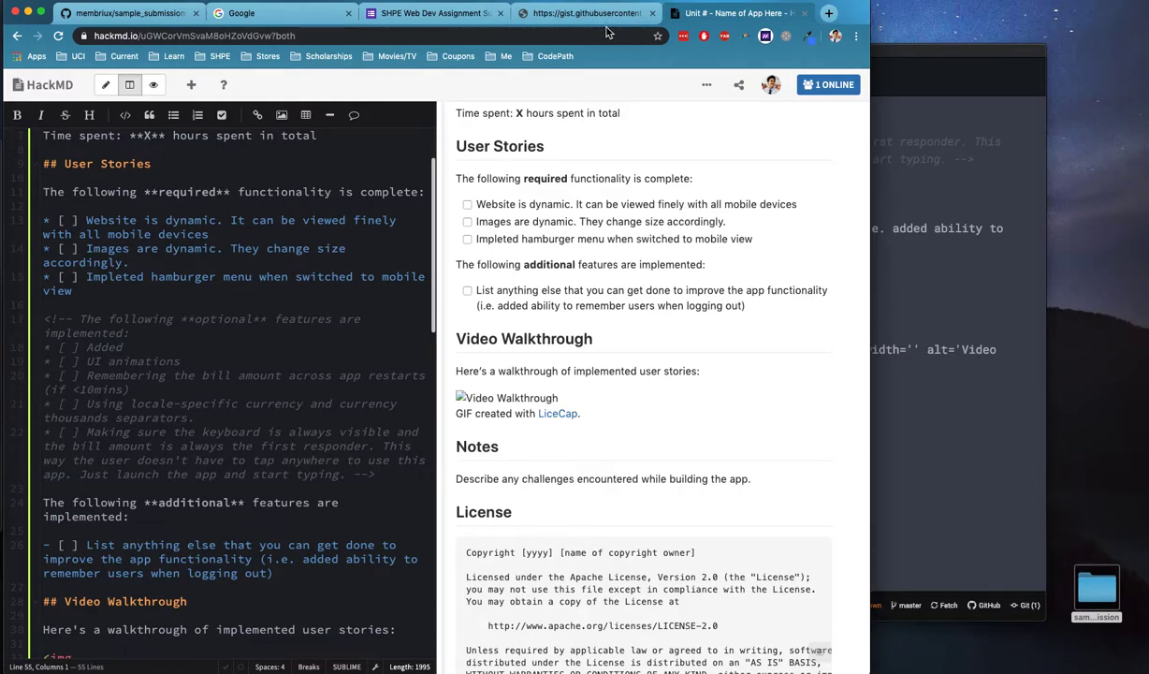
Try to open the LICEcap website at licecap.com in a new browser tab.
key("ctrl+t")
type("licecap.com")
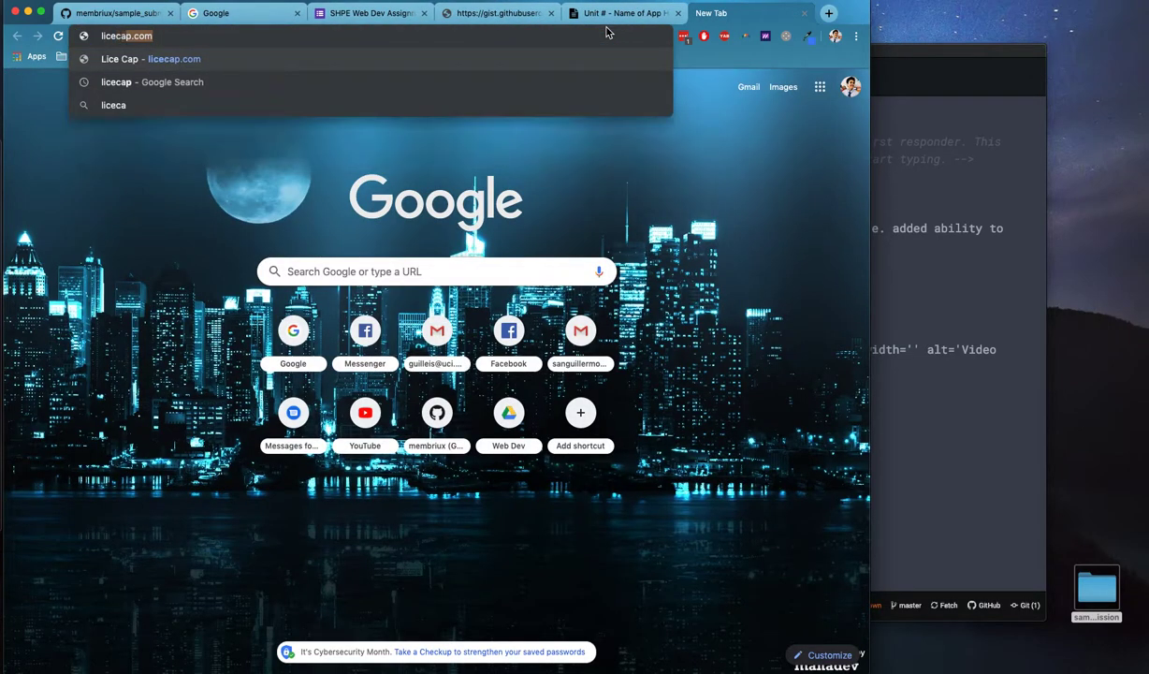
key("Return")
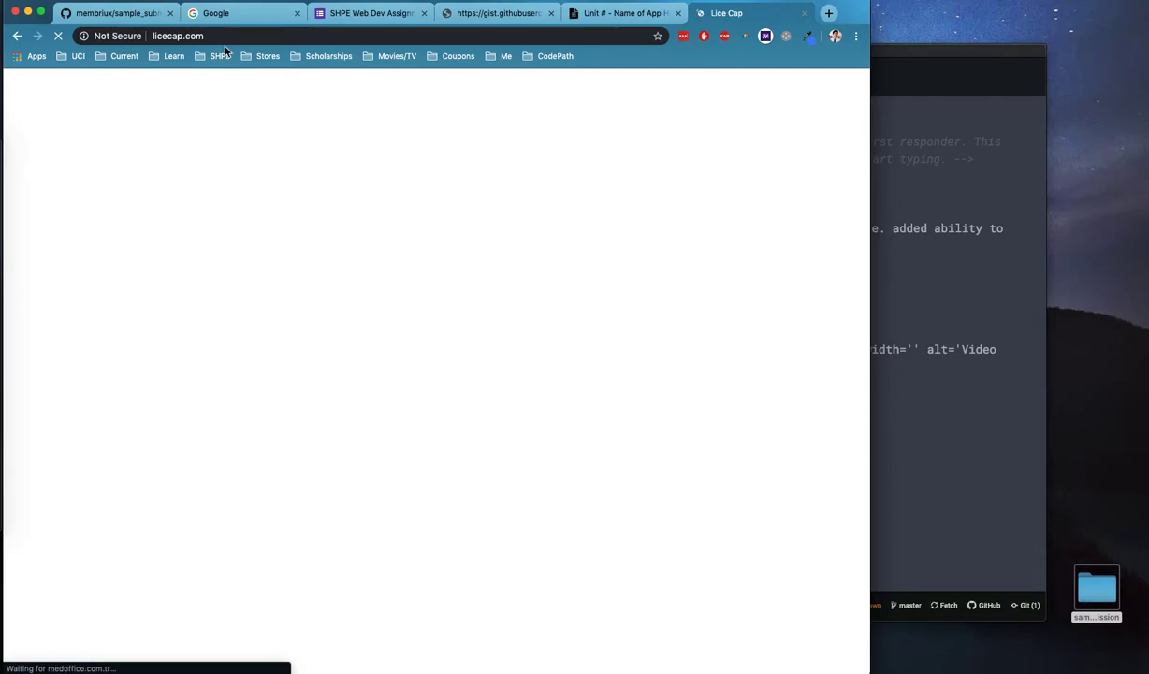
Search Google for "licecap" and open the LICEcap page from Cockos Incorporated.
left_click(225, 38)
type("google.com")
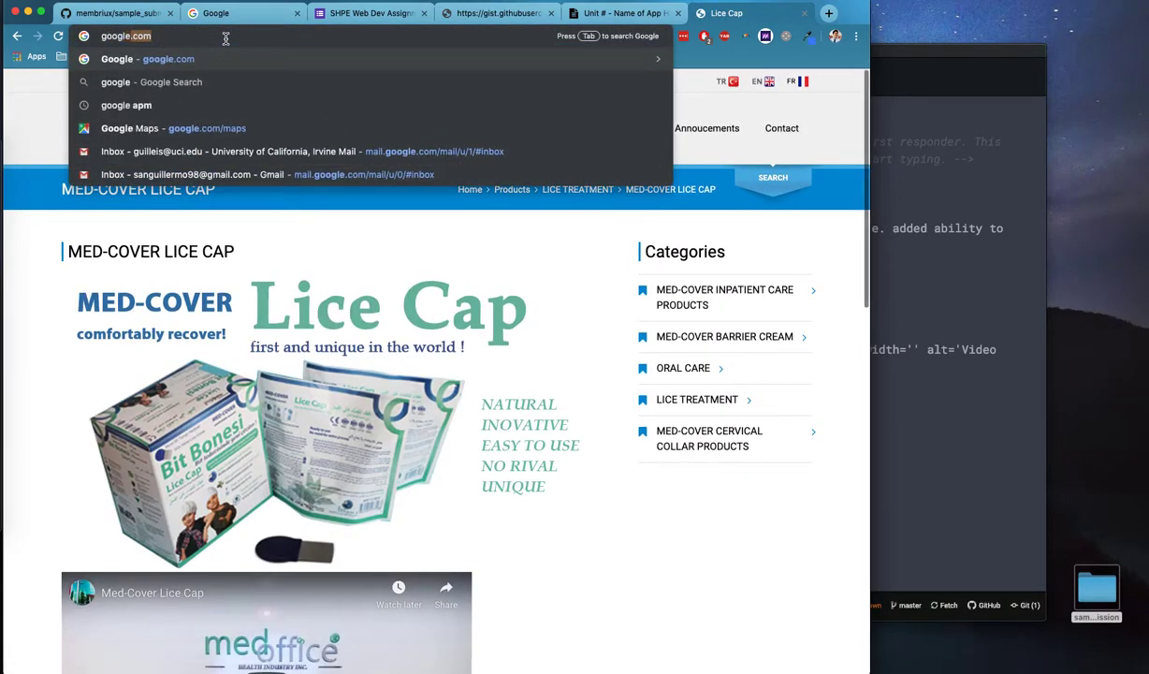
key("Return")
type("licecap")
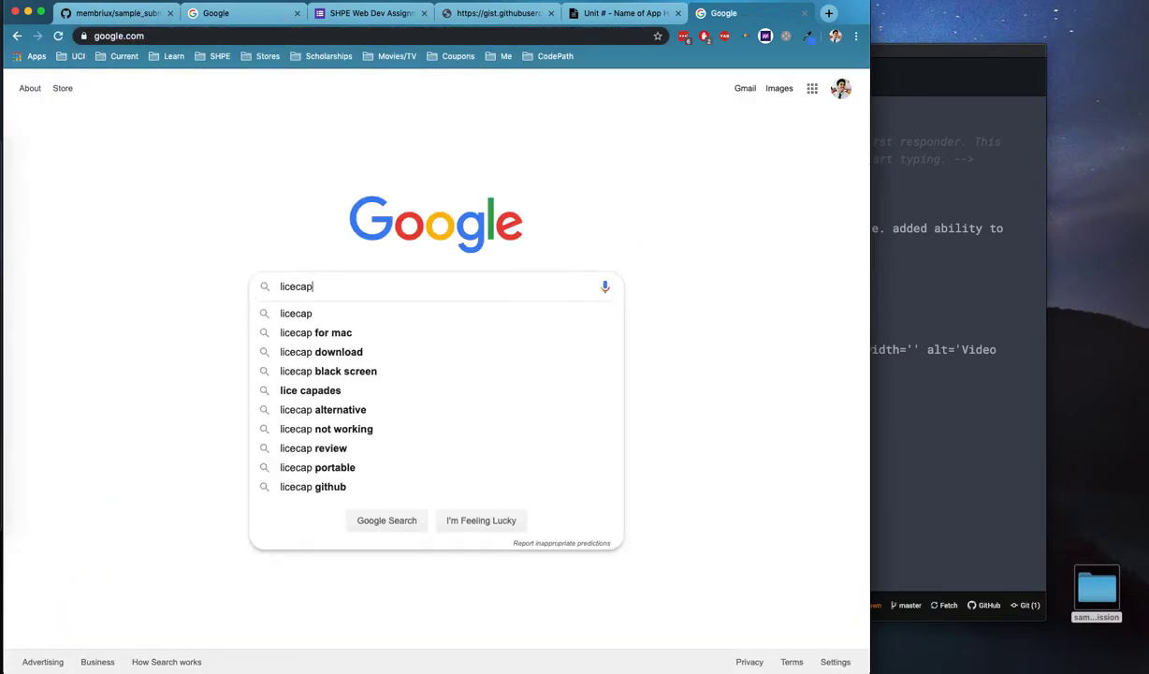
key("Return")
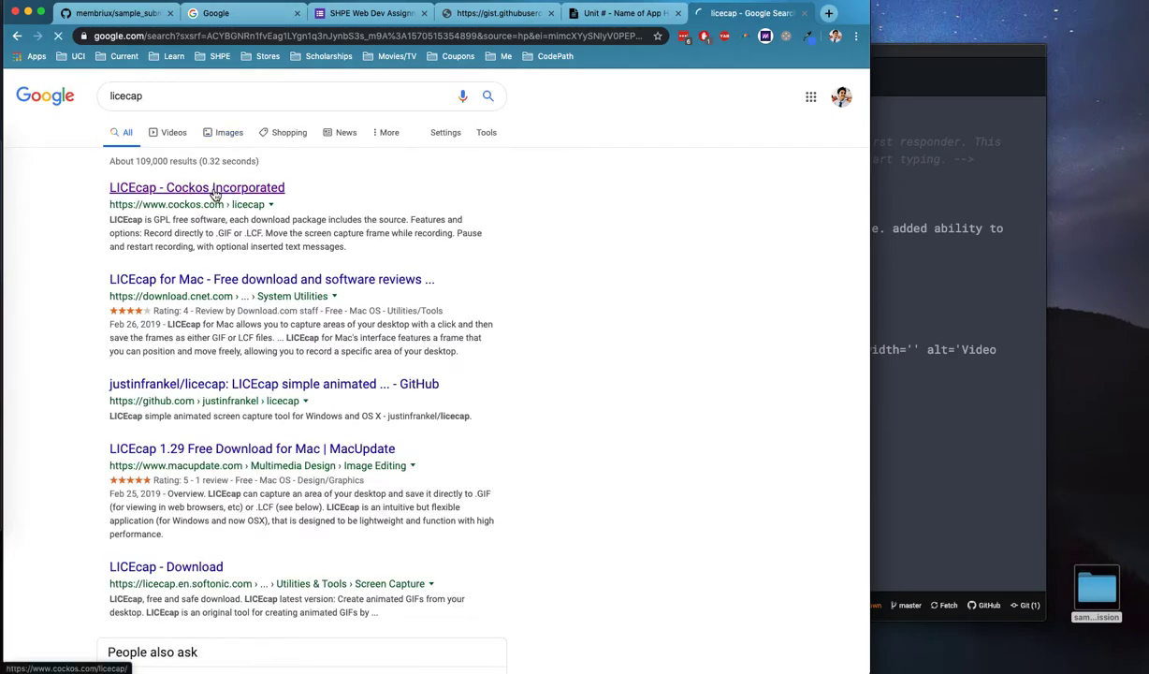
left_click(214, 191)
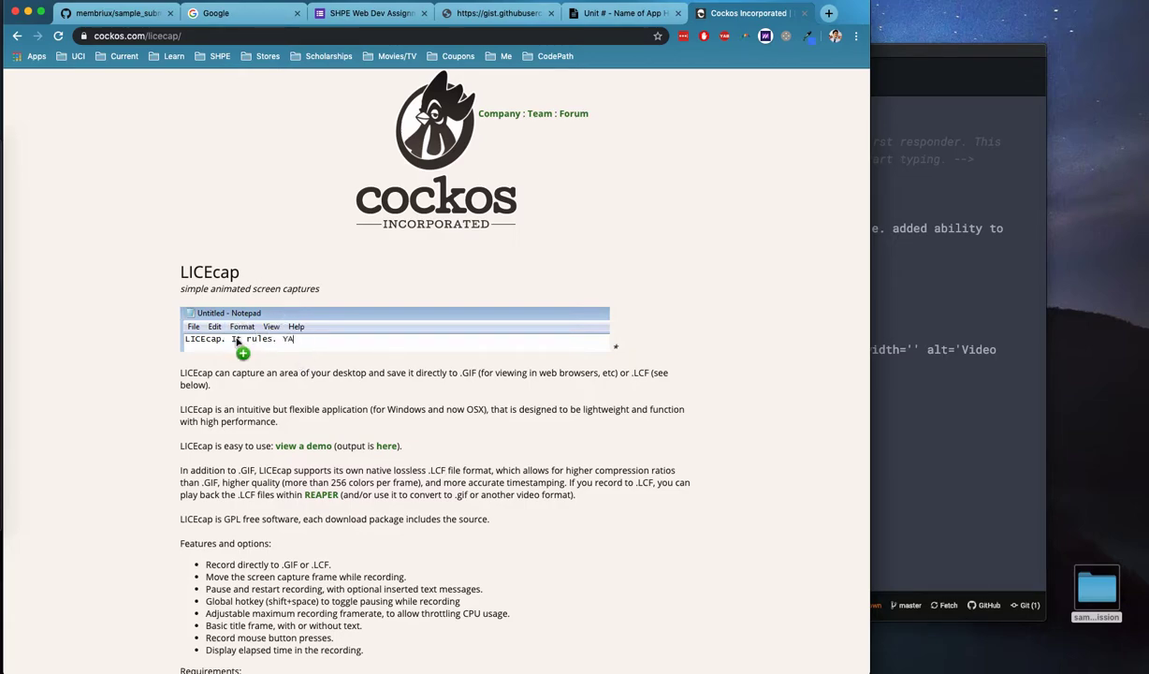
Copy the image address of the LICEcap demo GIF and return to the HackMD note.
right_click(339, 332)
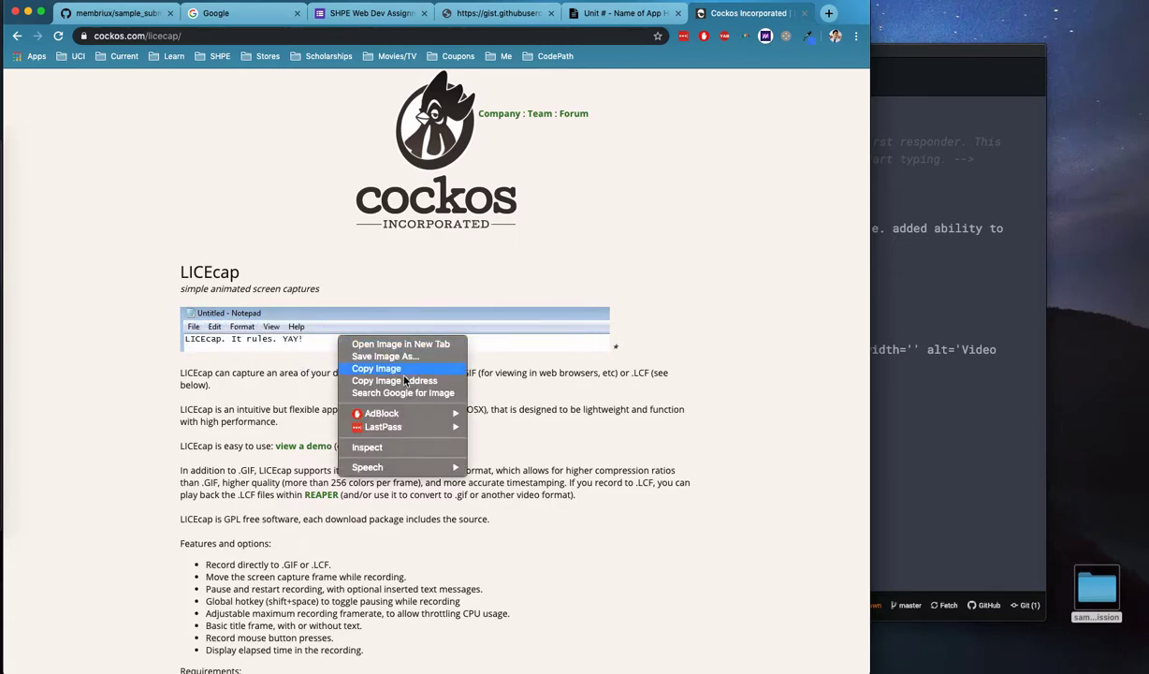
left_click(386, 365)
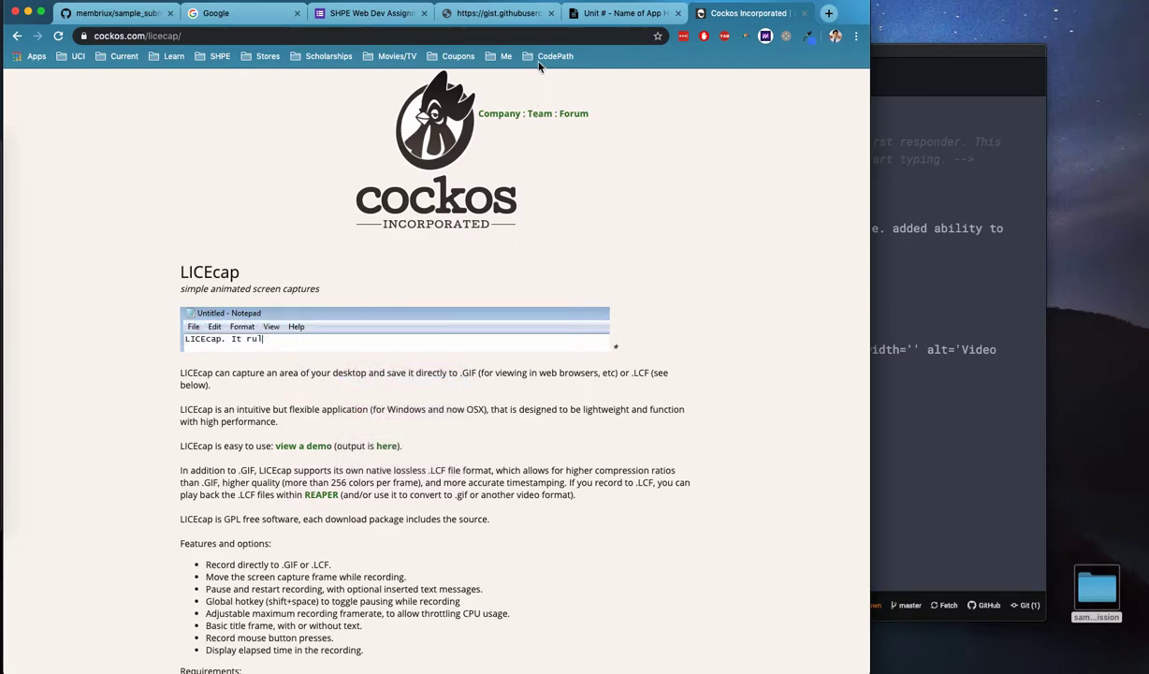
left_click(499, 13)
left_click(383, 15)
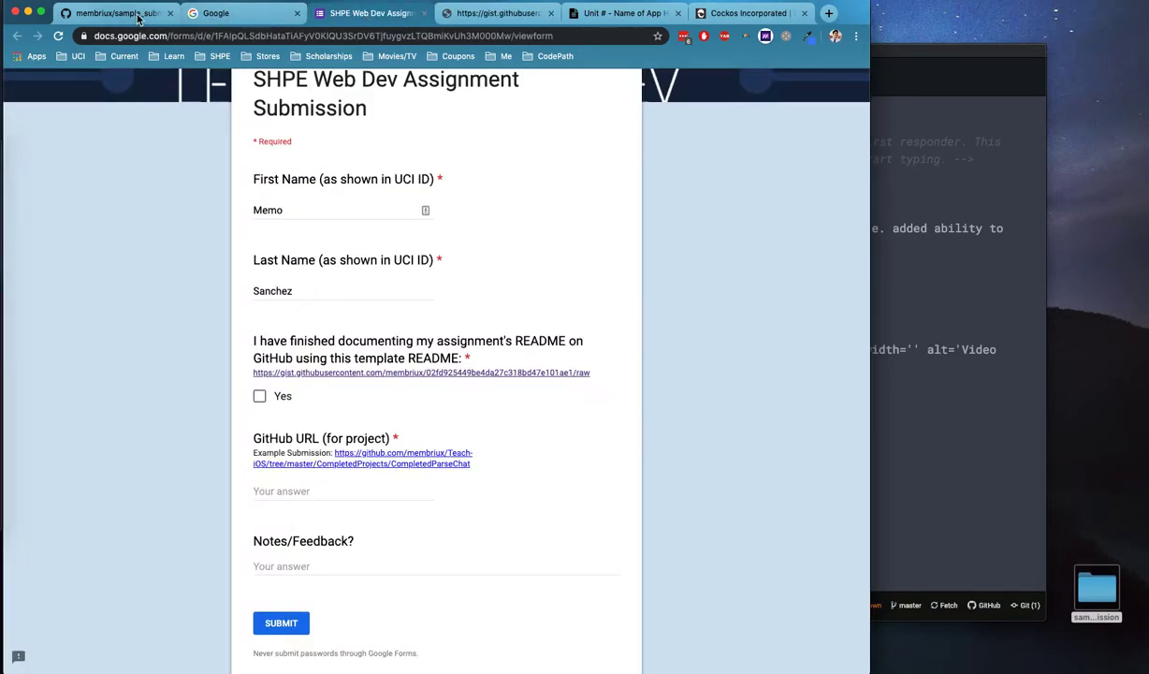
left_click(666, 15)
Replace the placeholder GIF URL in the note's Video Walkthrough section with the copied image address and check the preview.
scroll(174, 421, "down", 8)
scroll(154, 376, "up", 1)
double_click(99, 332)
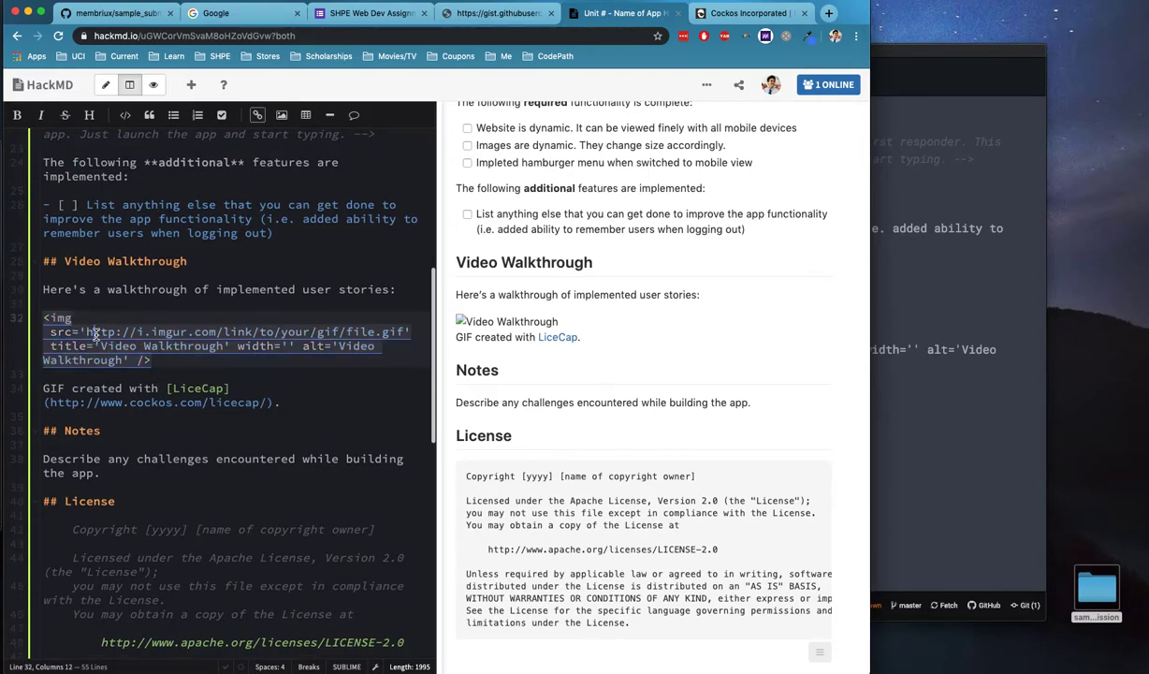
left_click(405, 332, "shift")
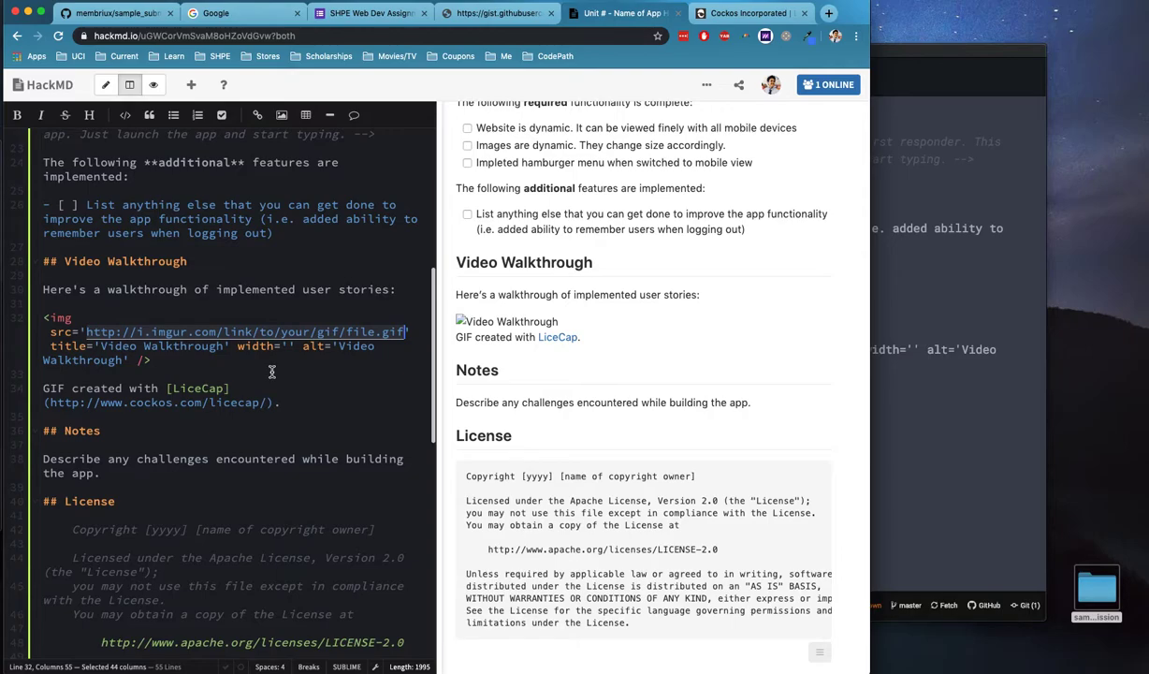
key("super+v")
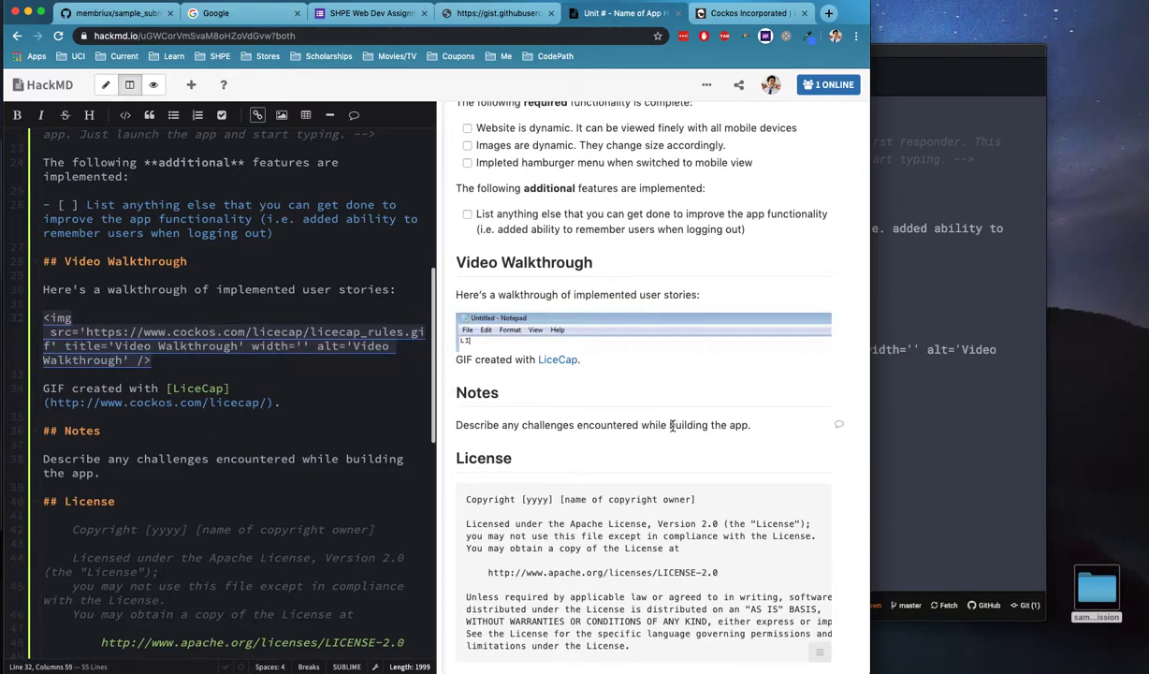
scroll(626, 308, "up", 2)
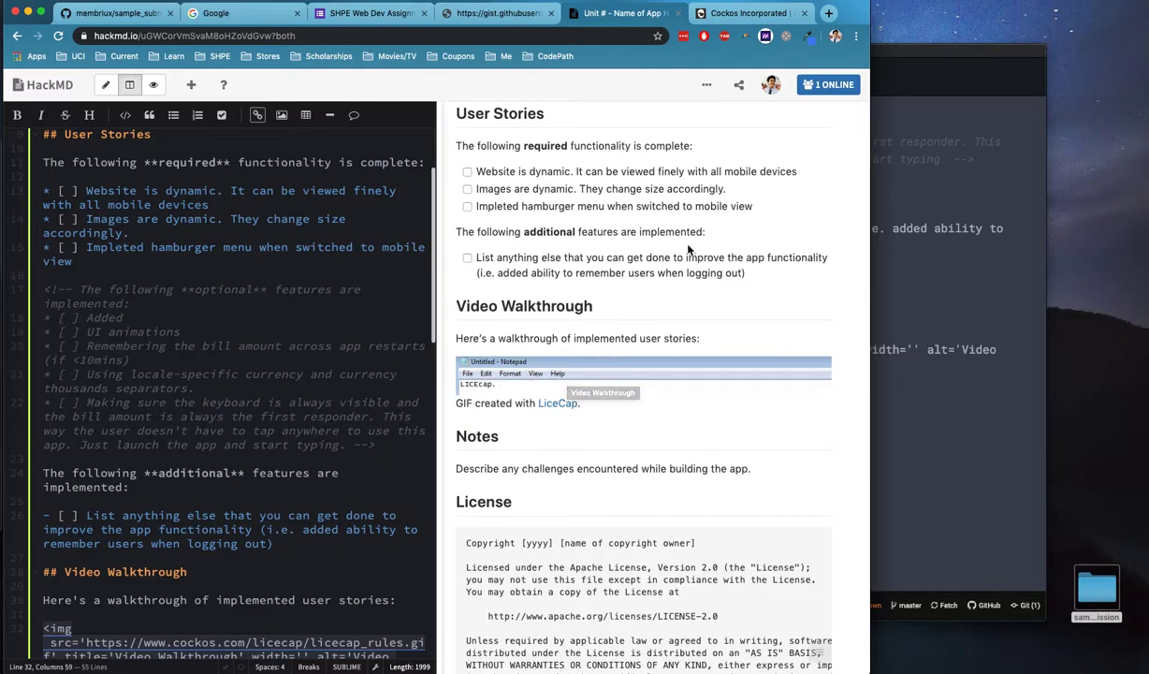
Look up the macOS and Windows download links on the LICEcap page.
left_click(716, 14)
scroll(284, 361, "down", 5)
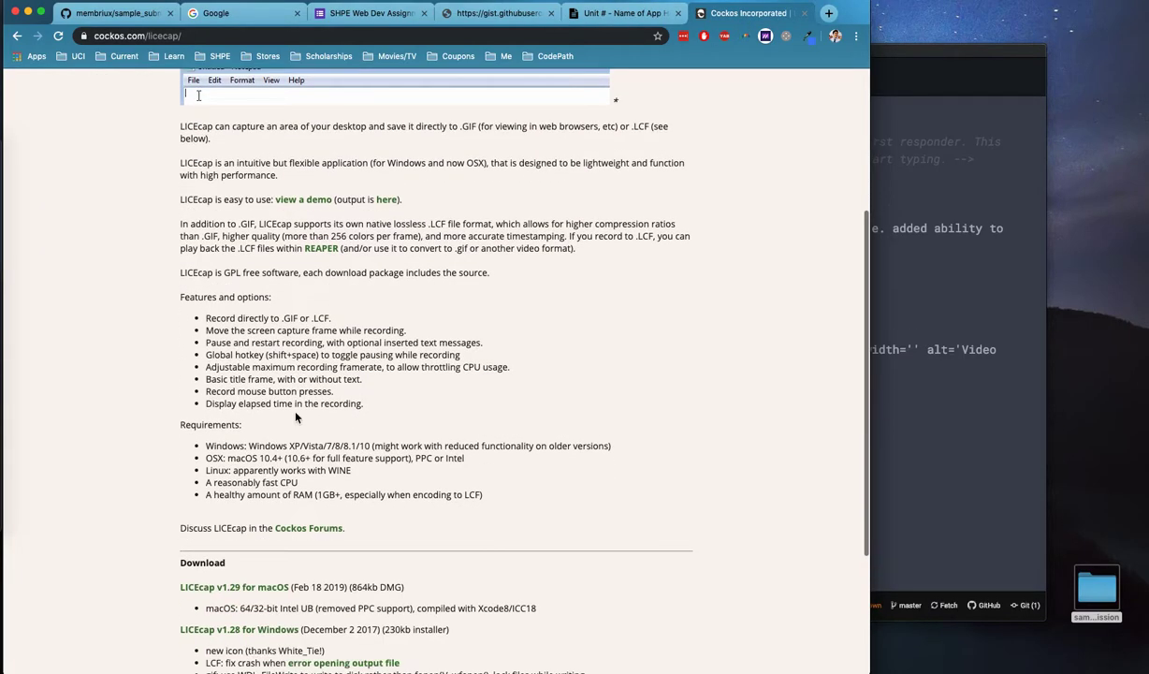
left_click_drag(308, 510, 305, 553)
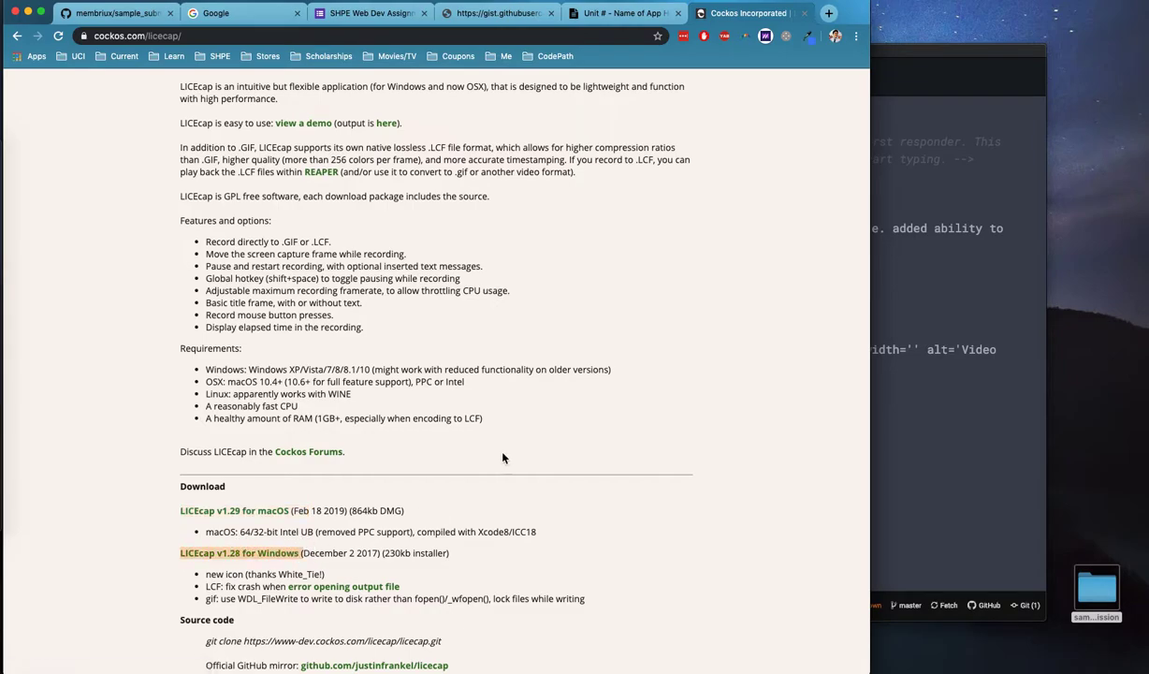
scroll(477, 454, "up", 5)
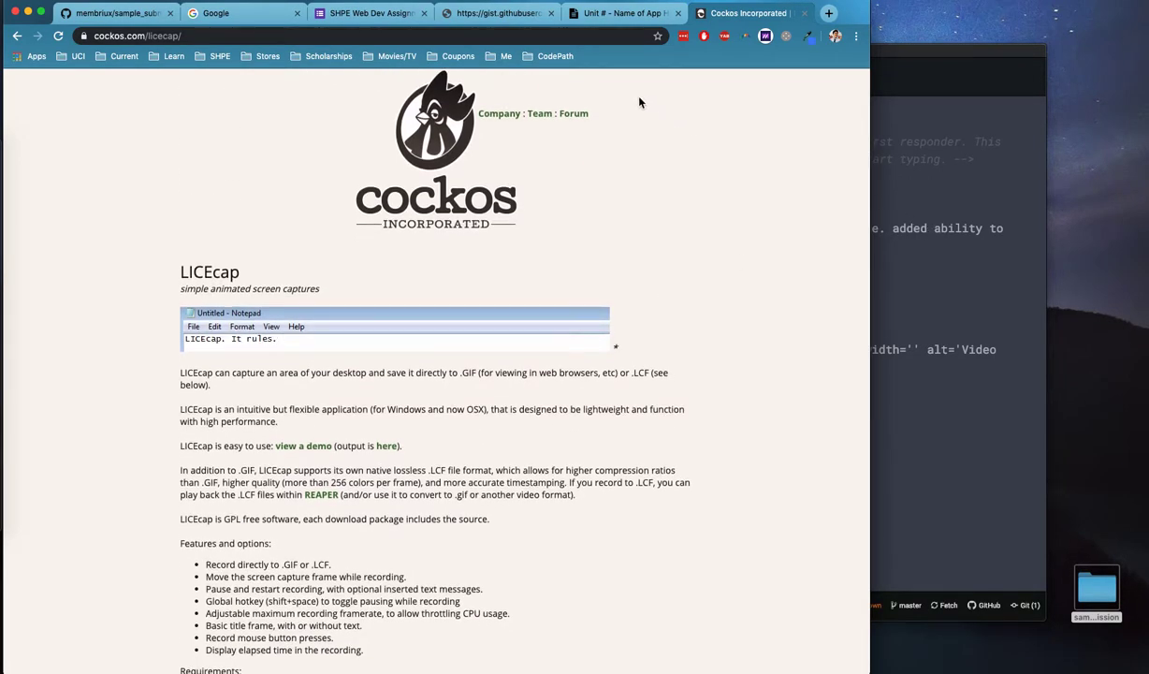
Bring the README.md editor window to the front and launch the LICEcap application.
left_click(628, 16)
left_click(965, 223)
left_click_drag(541, 107, 533, 94)
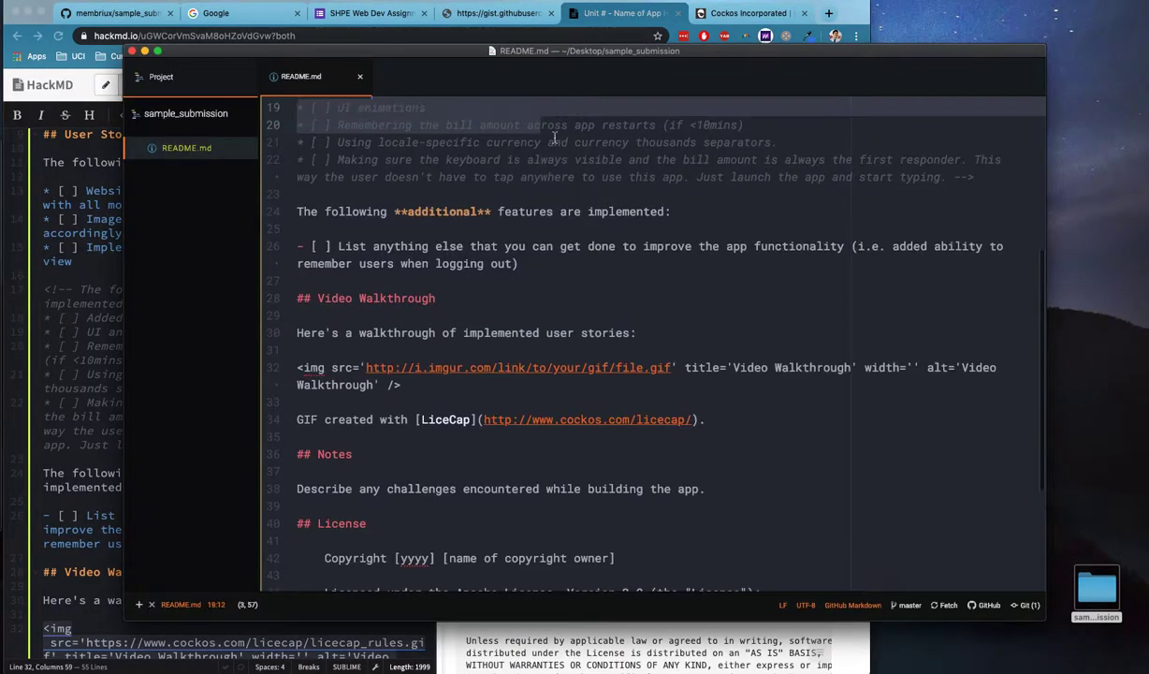
key("super+space")
type("g")
key("BackSpace")
type("licecap")
key("Return")
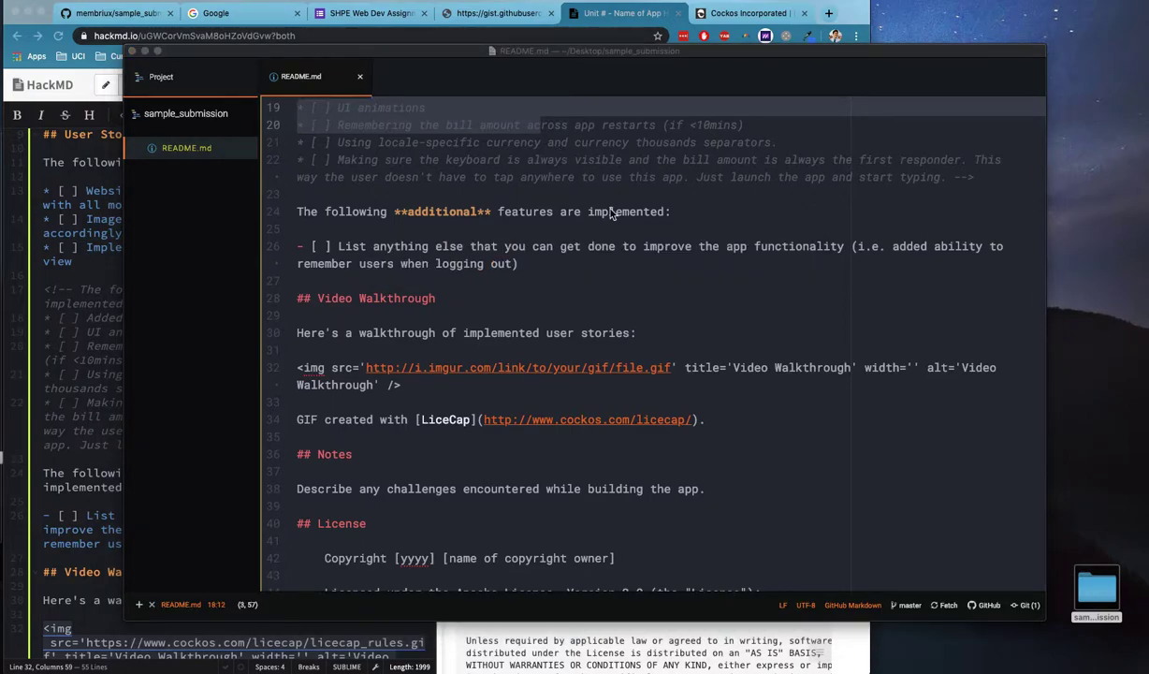
Position the LICEcap capture frame over the open windows and start recording to walkthrough.gif on the Desktop.
left_click_drag(495, 128, 478, 3)
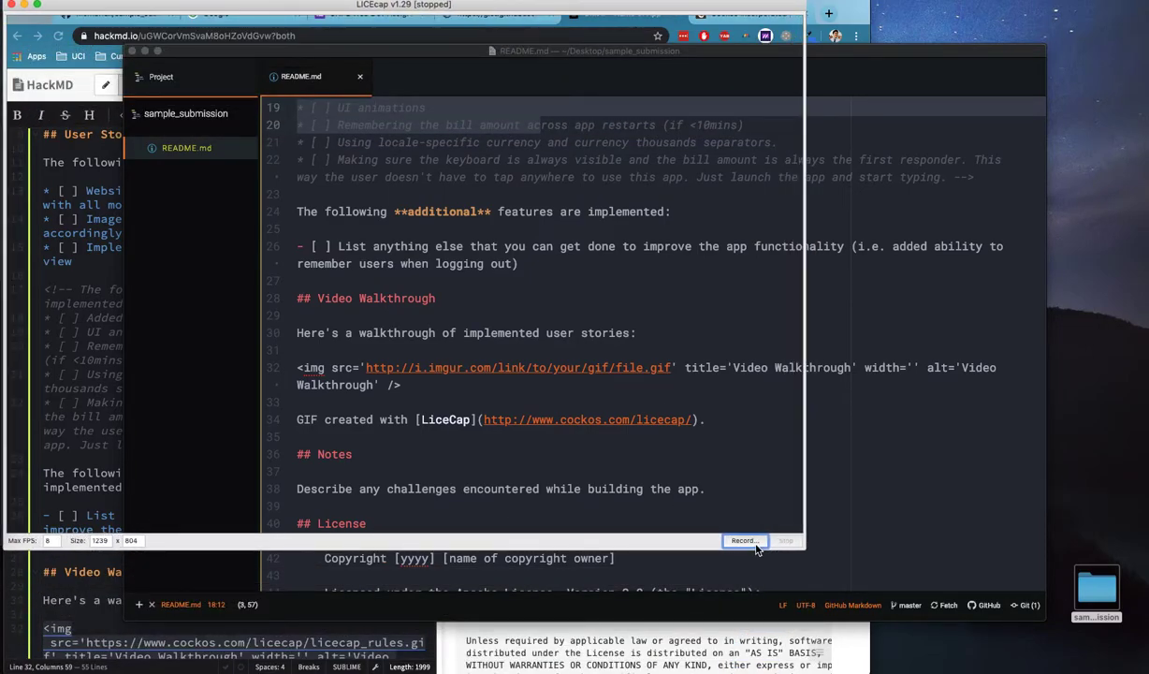
left_click(753, 542)
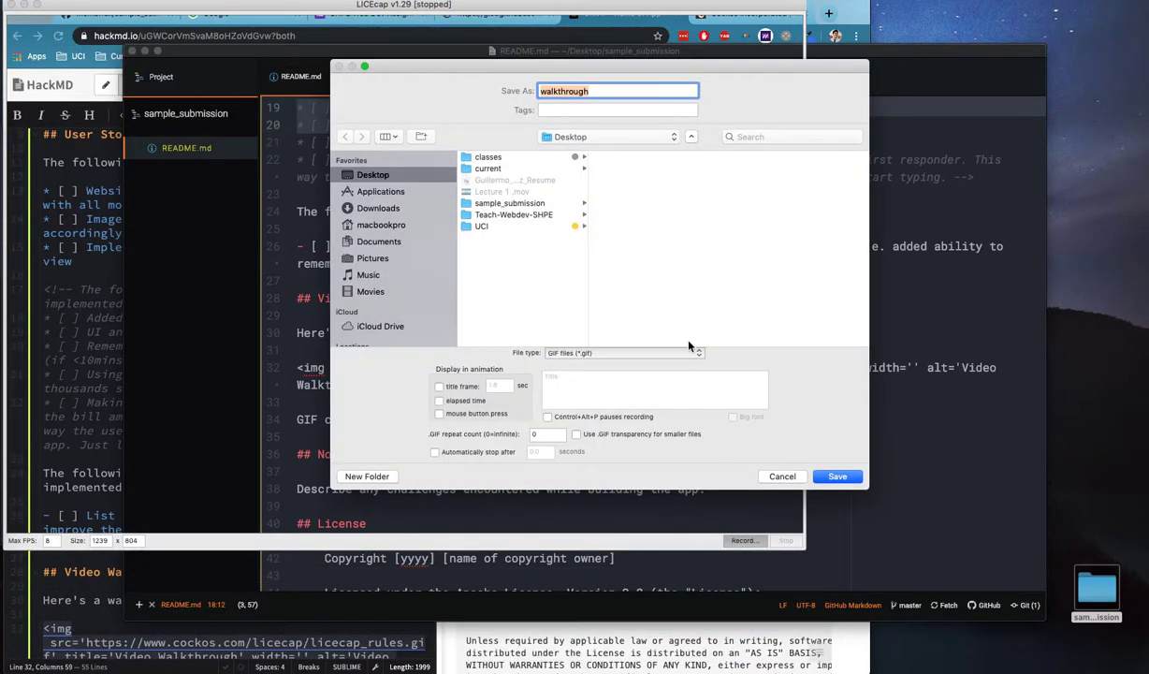
left_click(837, 476)
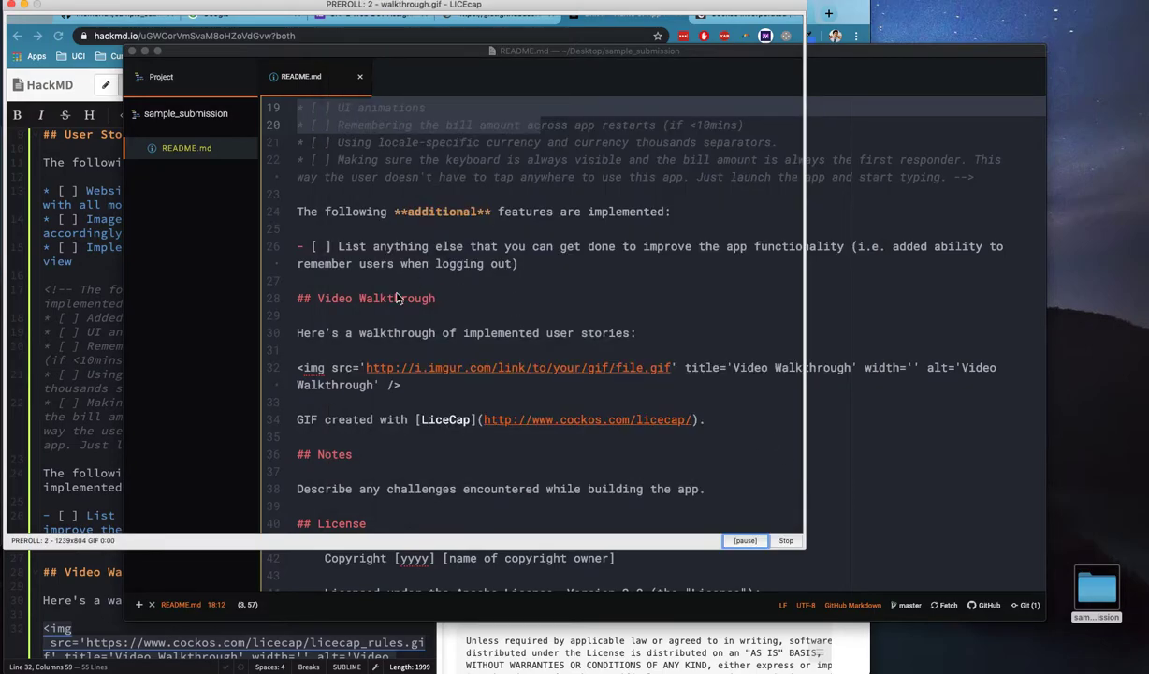
Record switching between the HackMD note and README.md, enter and erase "blah blah" in the walkthrough line, and stop recording.
left_click(122, 253)
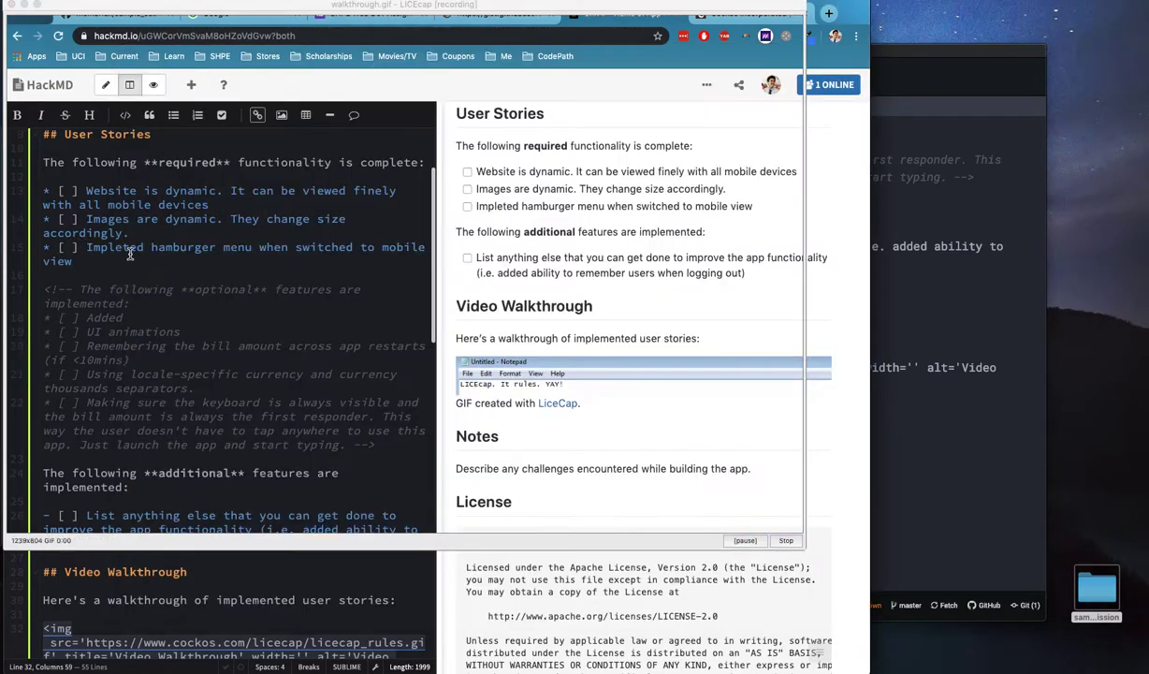
left_click(392, 249)
left_click(234, 271)
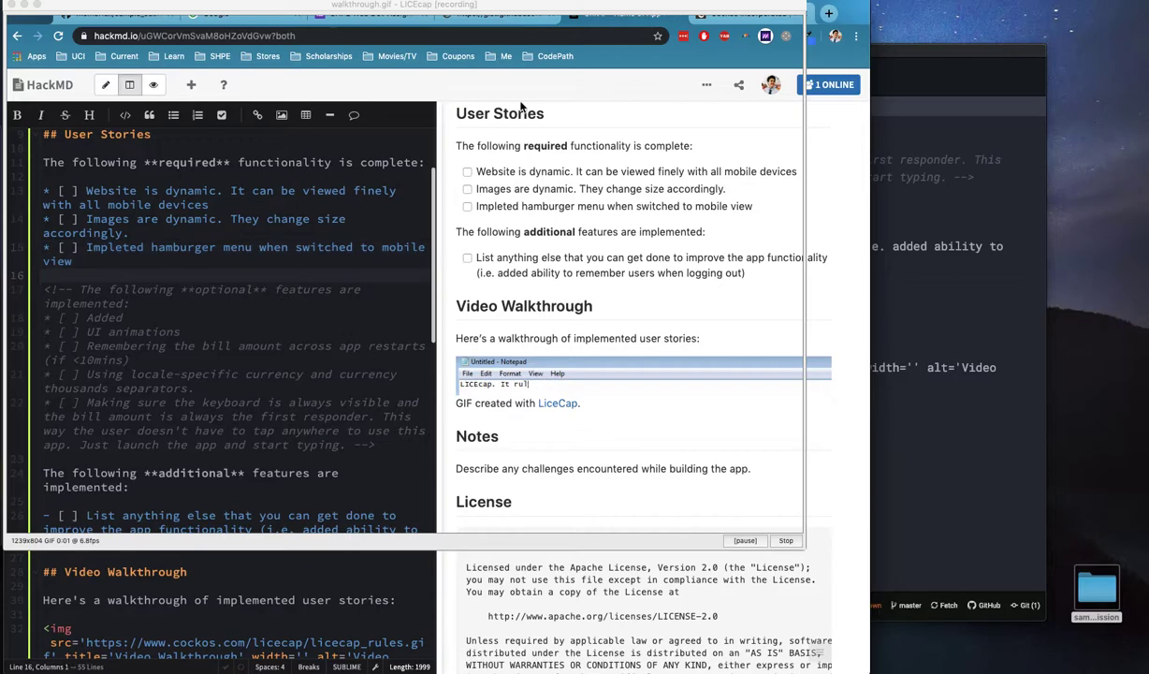
left_click(893, 322)
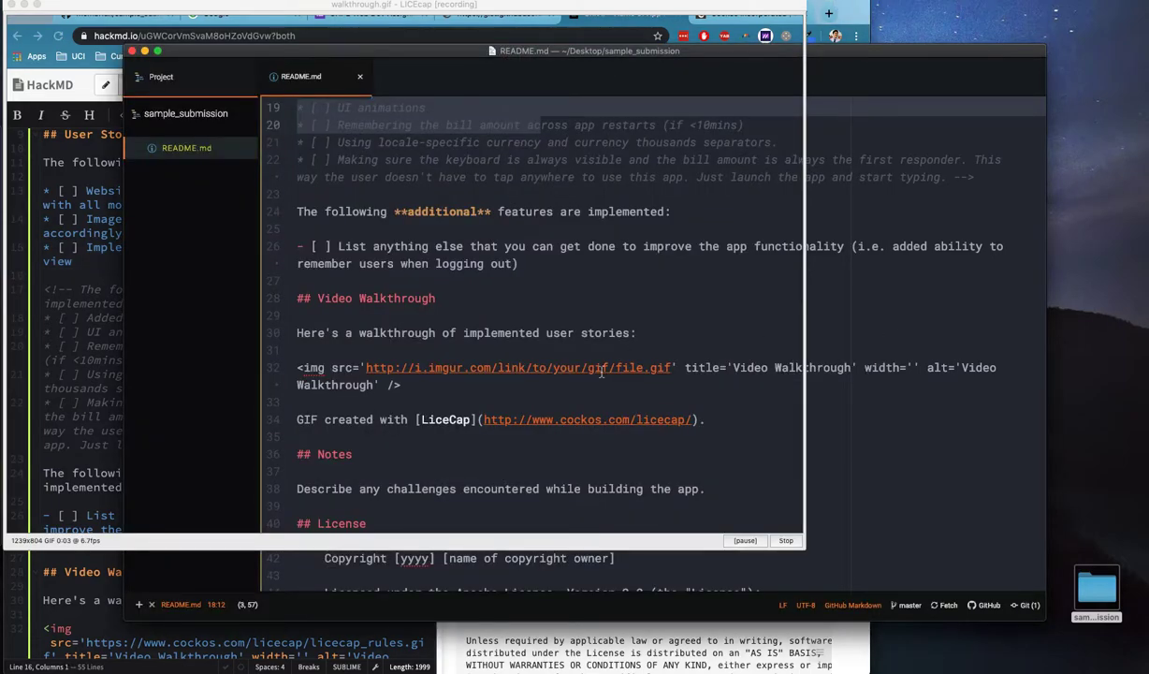
left_click(400, 333)
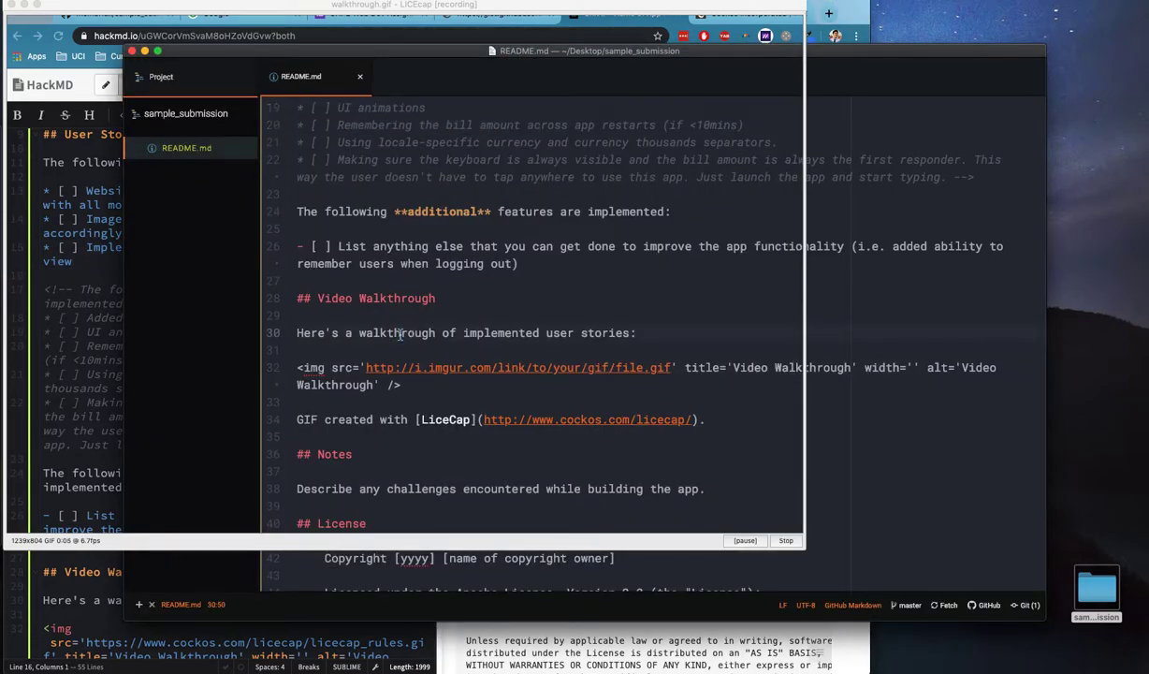
type("blah blah")
key("BackSpace")
key("BackSpace")
key("BackSpace")
key("BackSpace")
key("BackSpace")
key("BackSpace")
key("BackSpace")
key("BackSpace")
key("BackSpace")
left_click(786, 539)
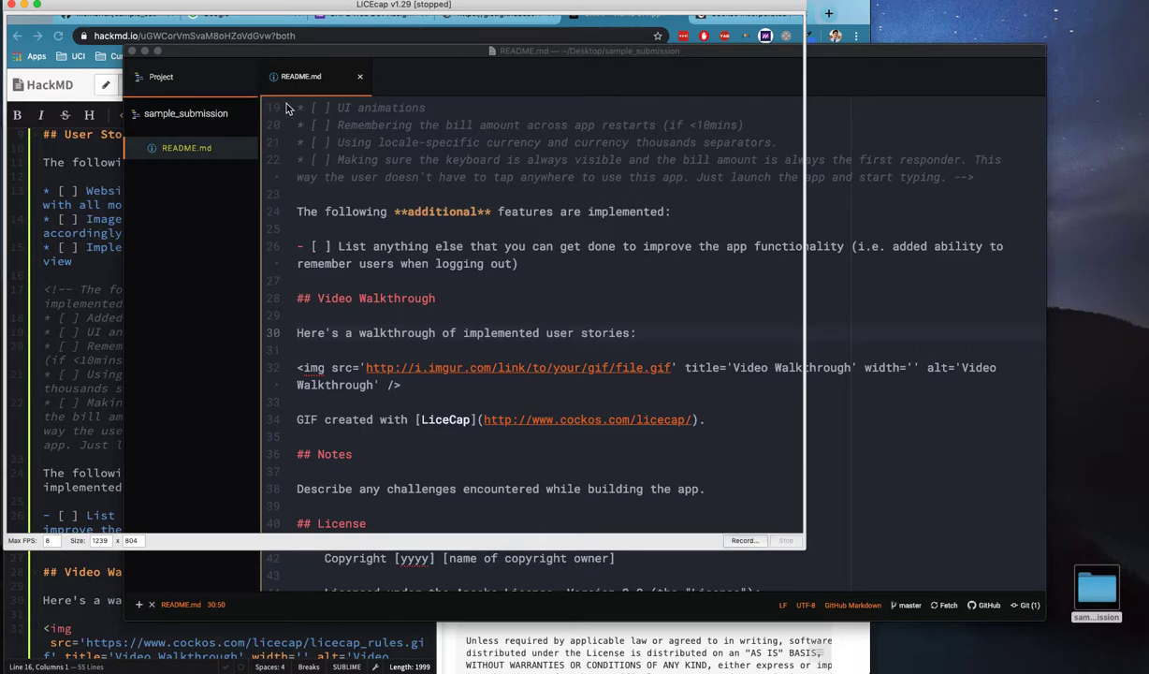
Close LICEcap and the README.md editor window, and place walkthrough.gif in clear view on the desktop.
left_click(11, 5)
left_click_drag(1148, 311, 1089, 273)
left_click(691, 75)
left_click(690, 60)
key("super+w")
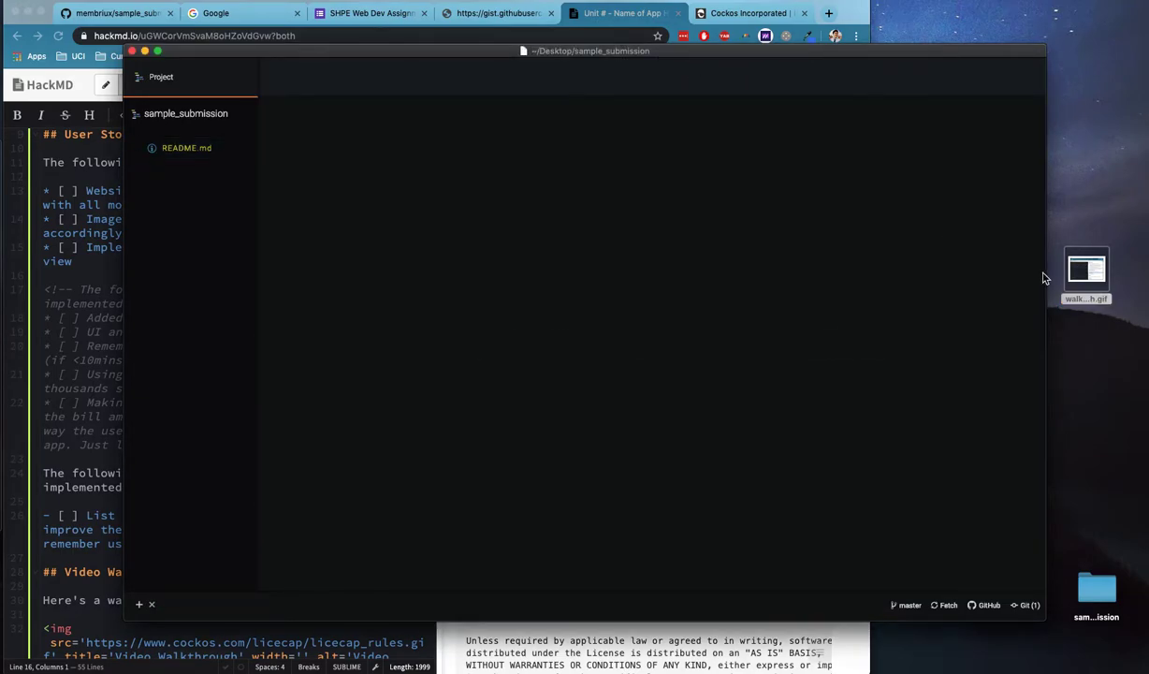
key("super+w")
left_click_drag(1088, 268, 1042, 353)
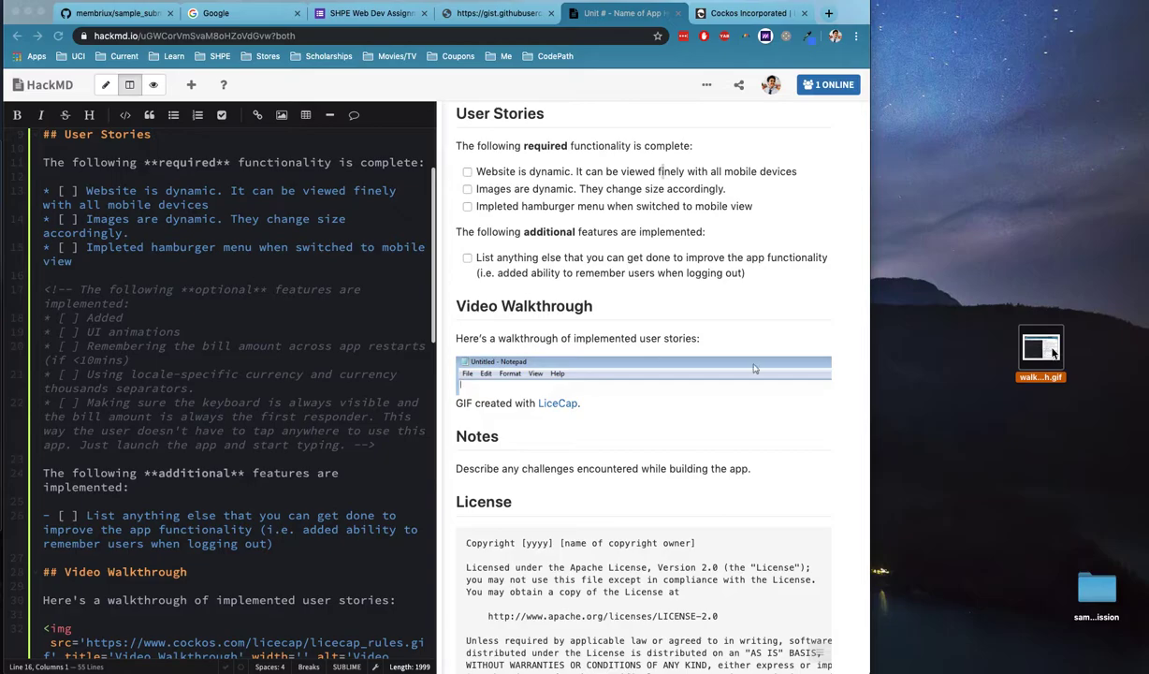
Open walkthrough.gif from the desktop and play it in a quick preview to check the recording.
double_click(1041, 349)
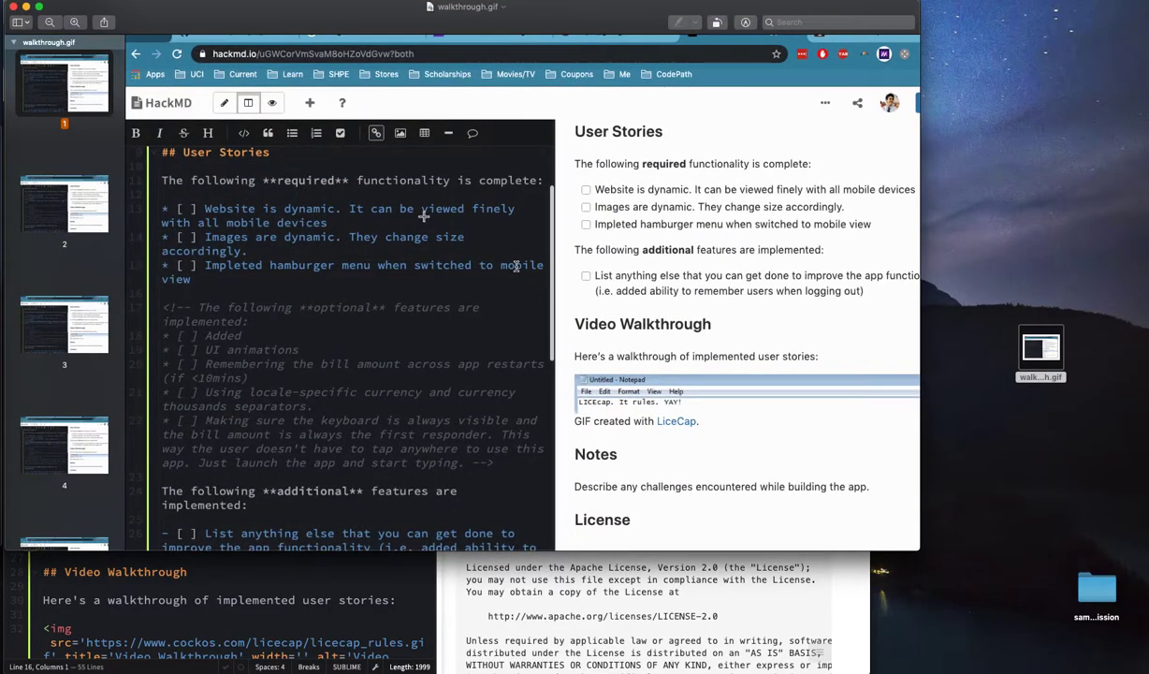
key("super+w")
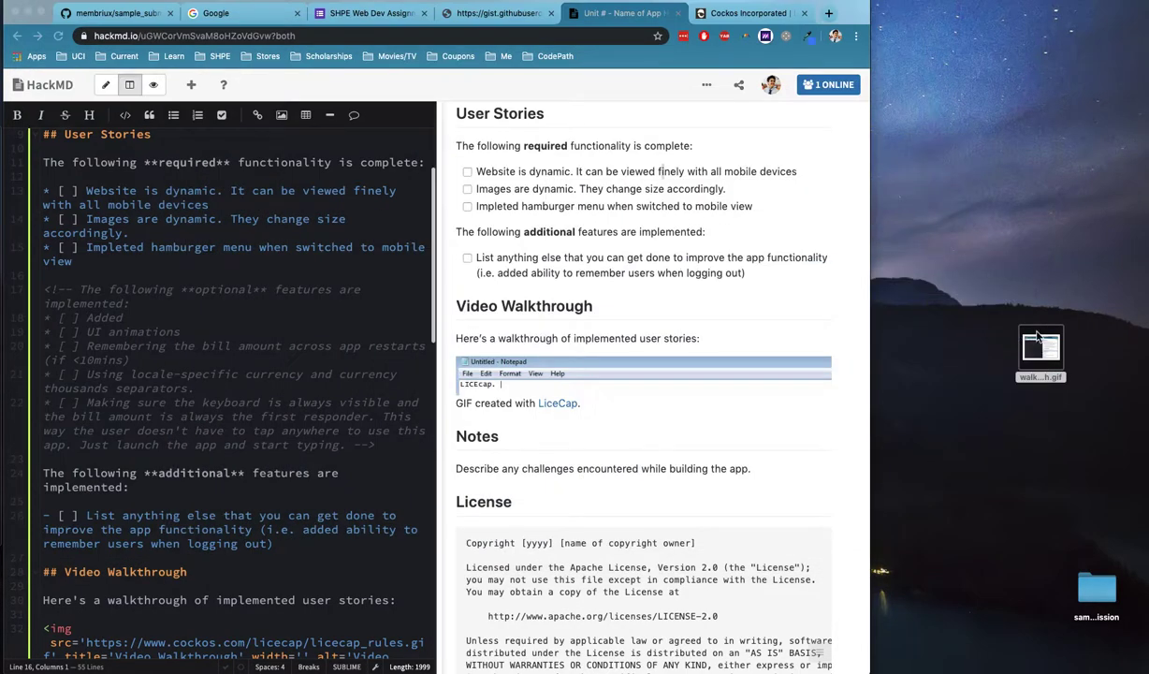
left_click(1041, 343)
key("space")
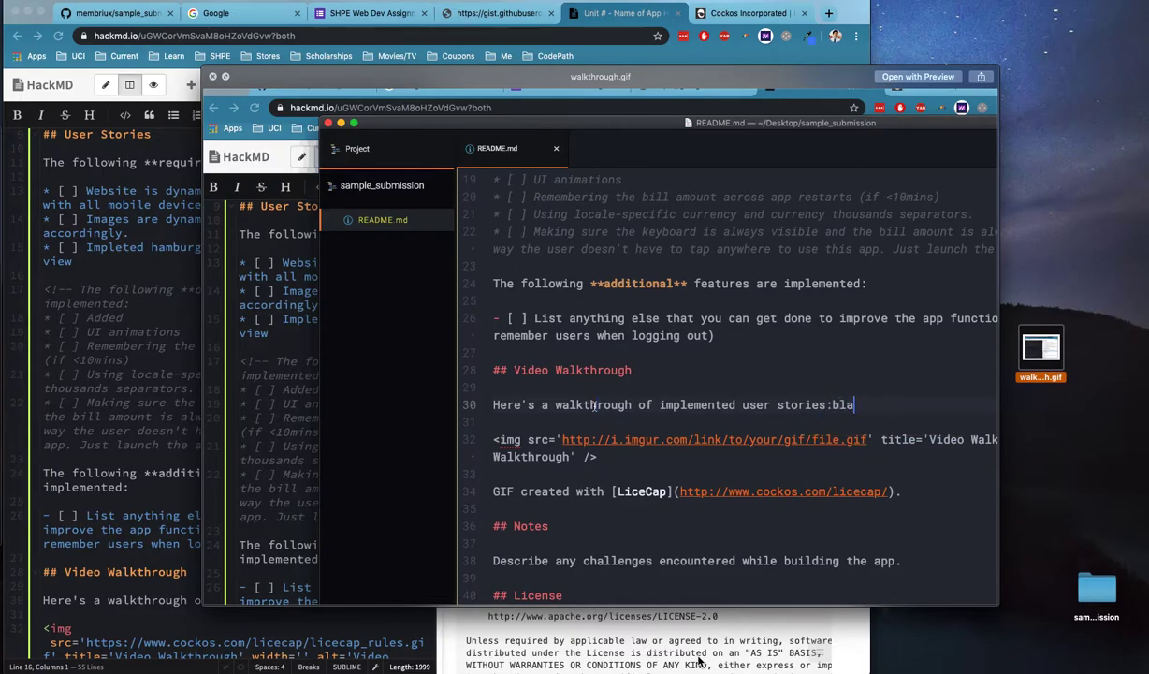
key("space")
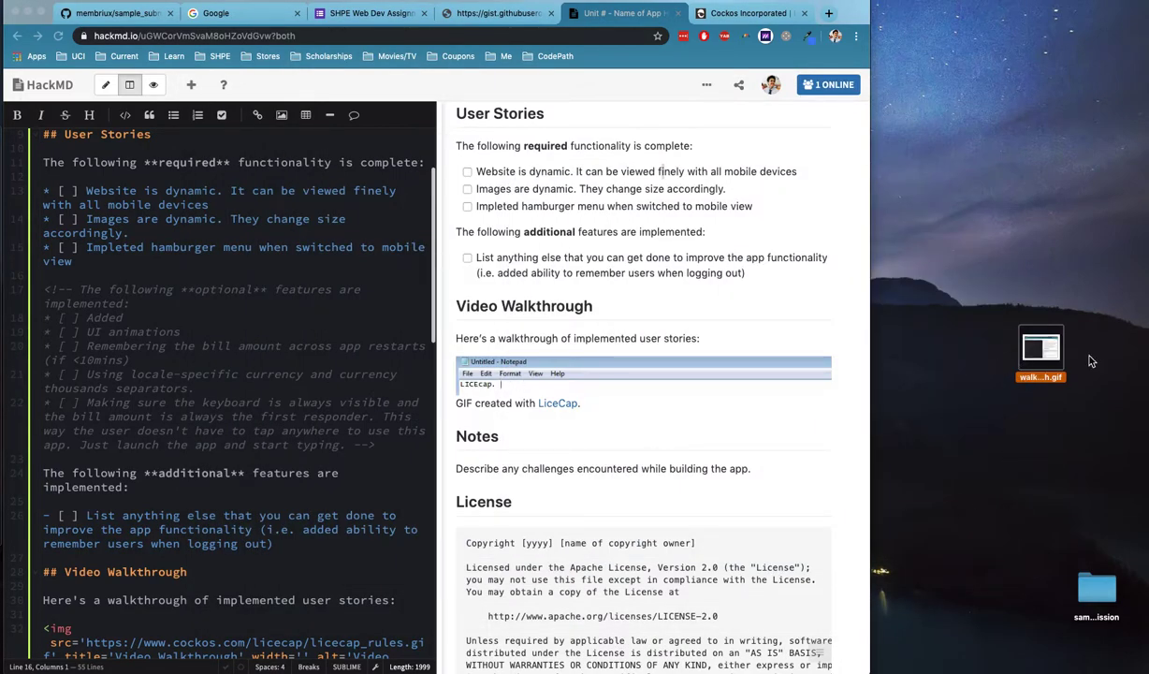
Move walkthrough.gif from the desktop into the sample_submission folder.
left_click_drag(1048, 360, 660, 251)
left_click(1106, 596)
double_click(1106, 596)
key("super+w")
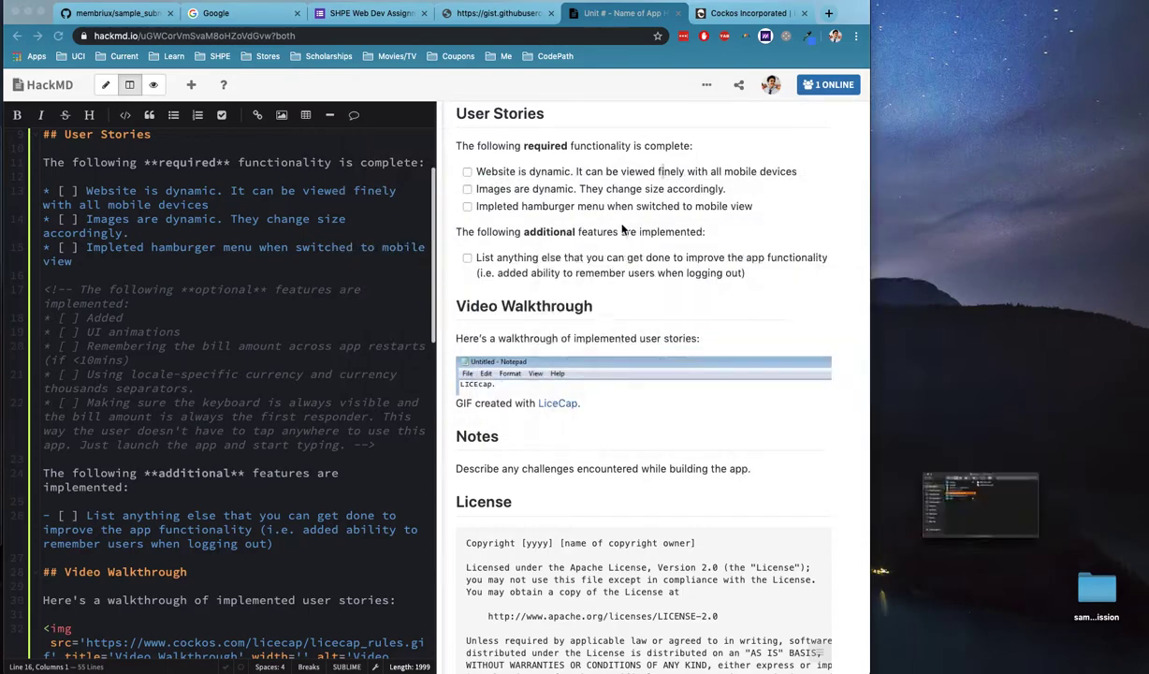
left_click(505, 221)
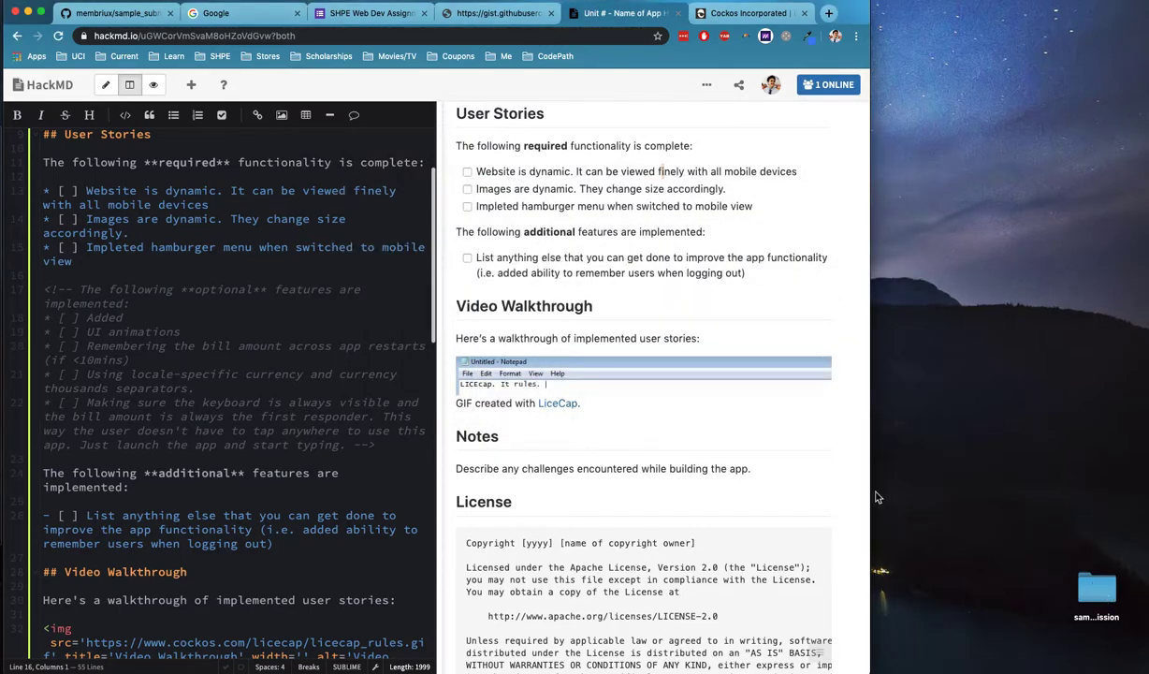
Check walkthrough.gif in the sample_submission folder and open the folder's README.md for editing.
double_click(1104, 593)
left_click(622, 150)
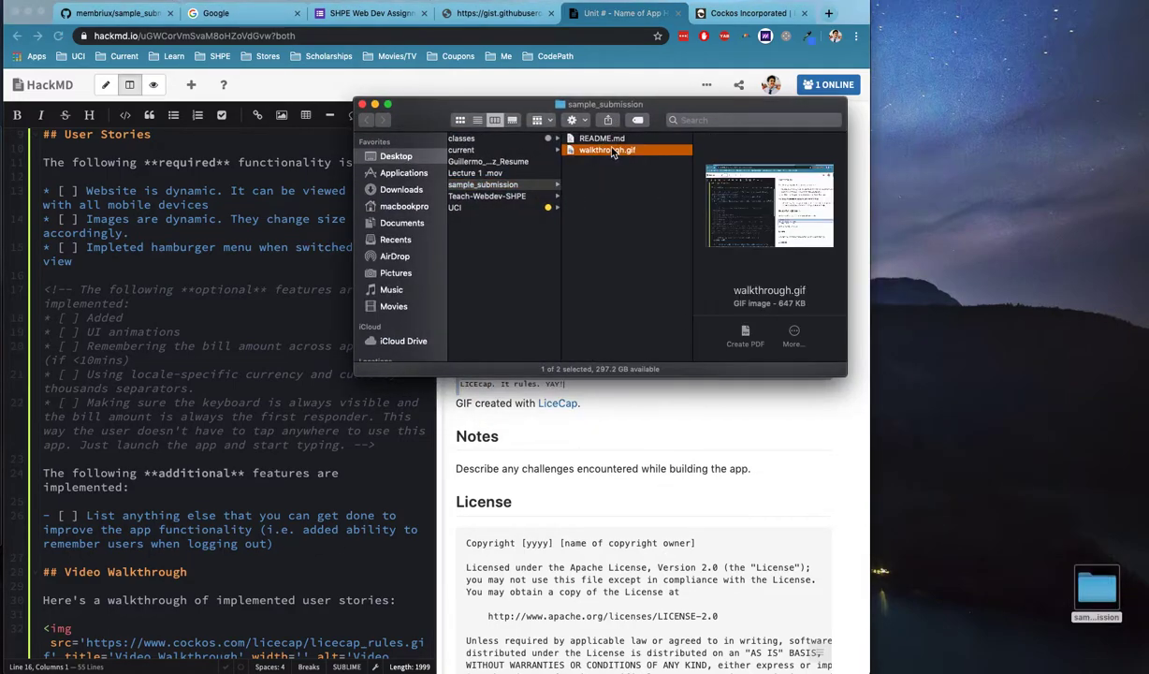
left_click(599, 138)
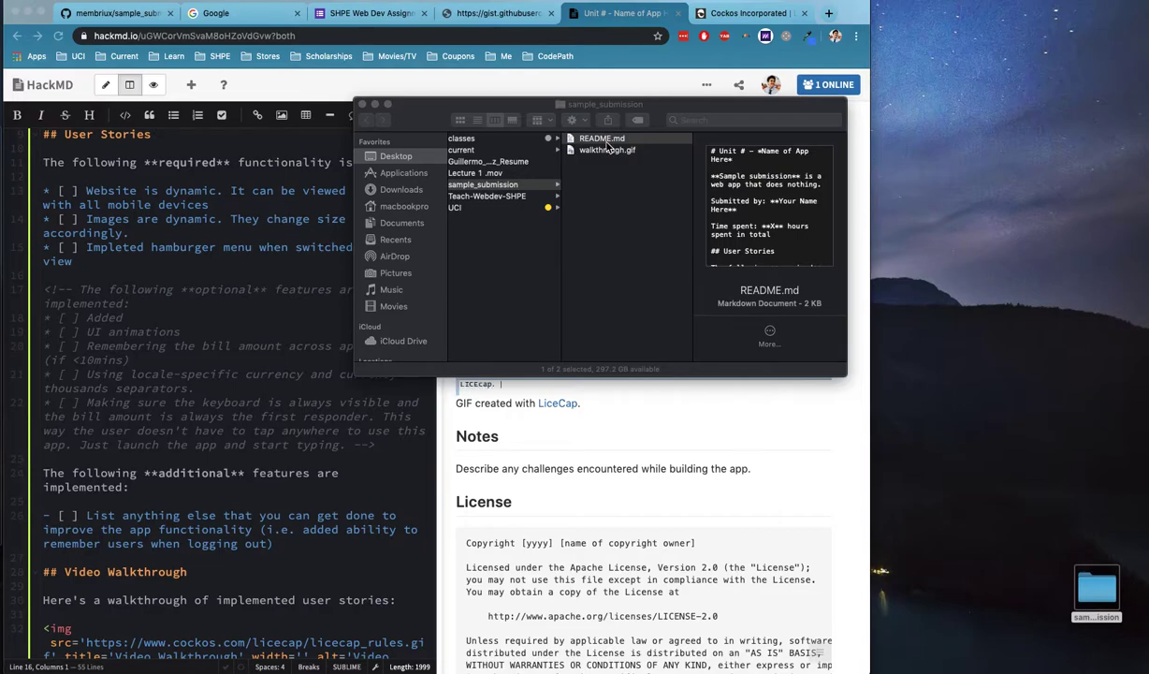
left_click(582, 136)
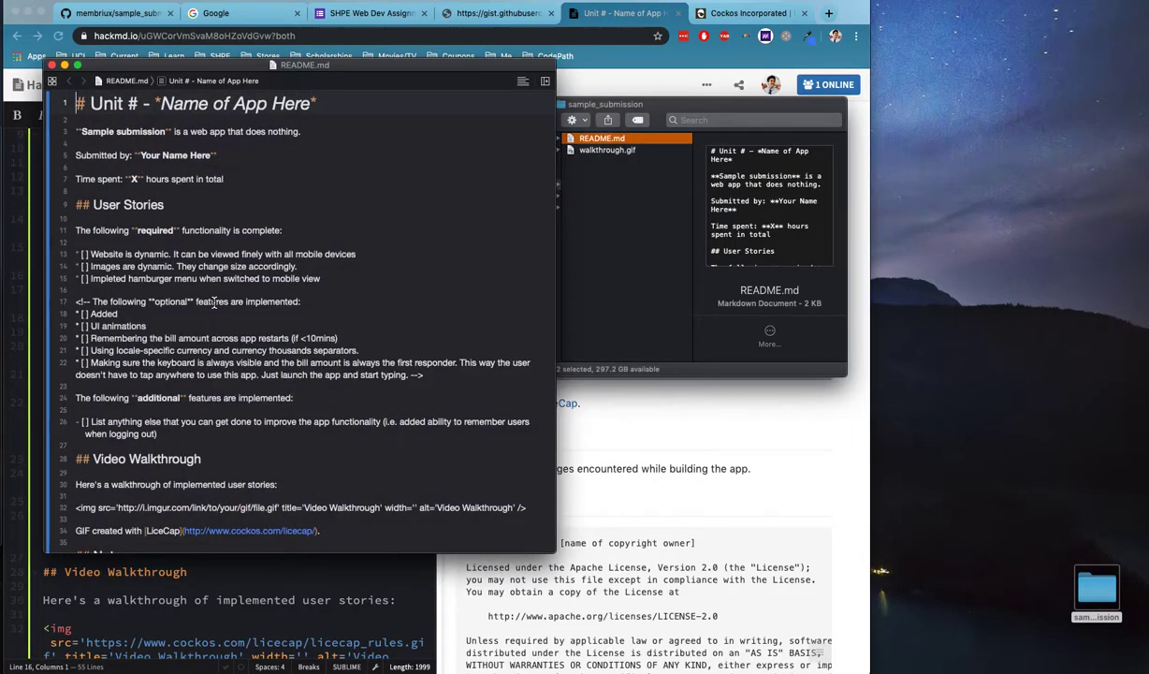
Replace the placeholder image URL in README.md's Video Walkthrough section with /walkthrough.gif.
scroll(211, 291, "down", 10)
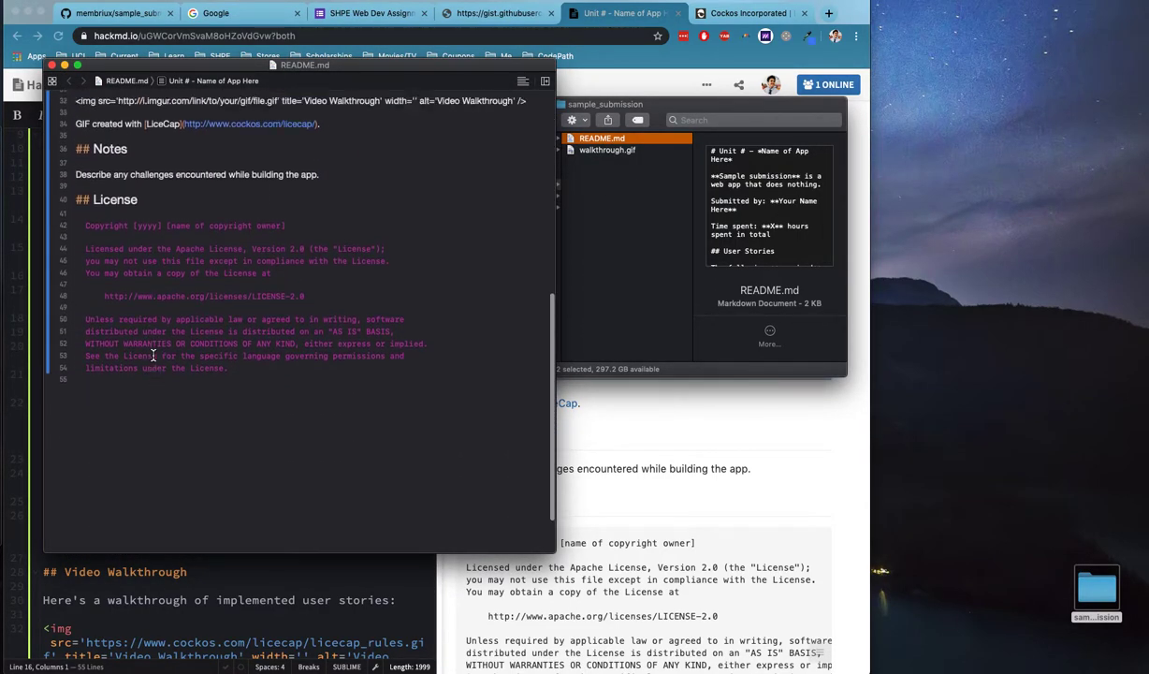
scroll(187, 362, "up", 6)
double_click(186, 335)
double_click(127, 335)
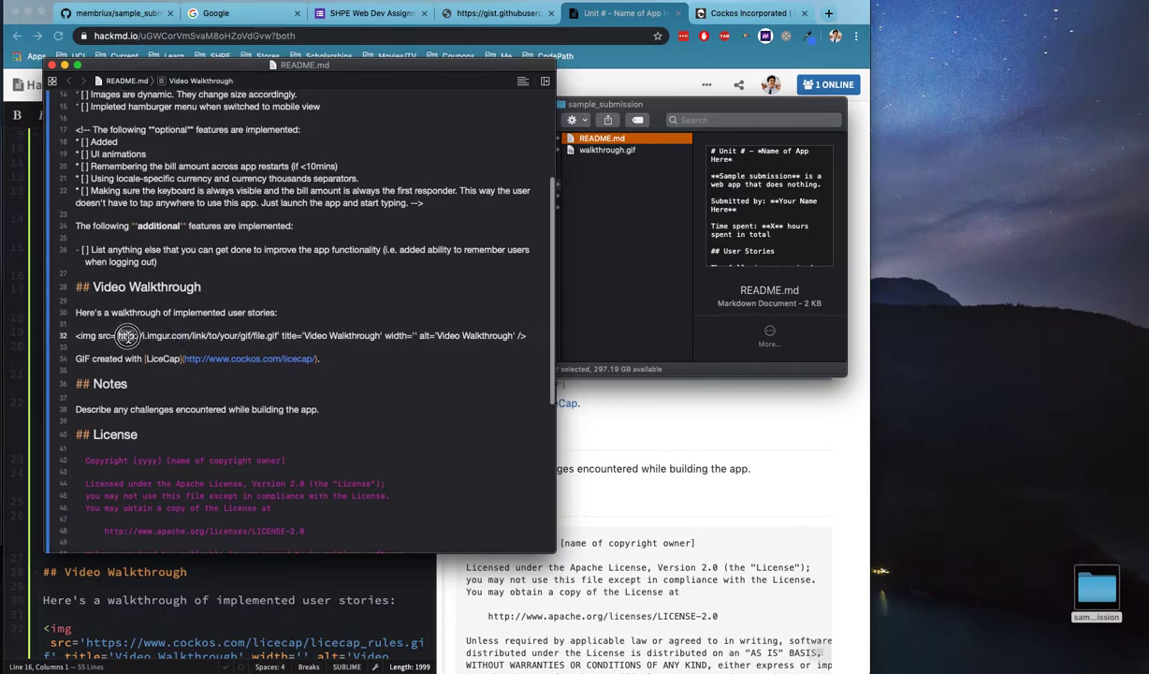
left_click(277, 335, "shift")
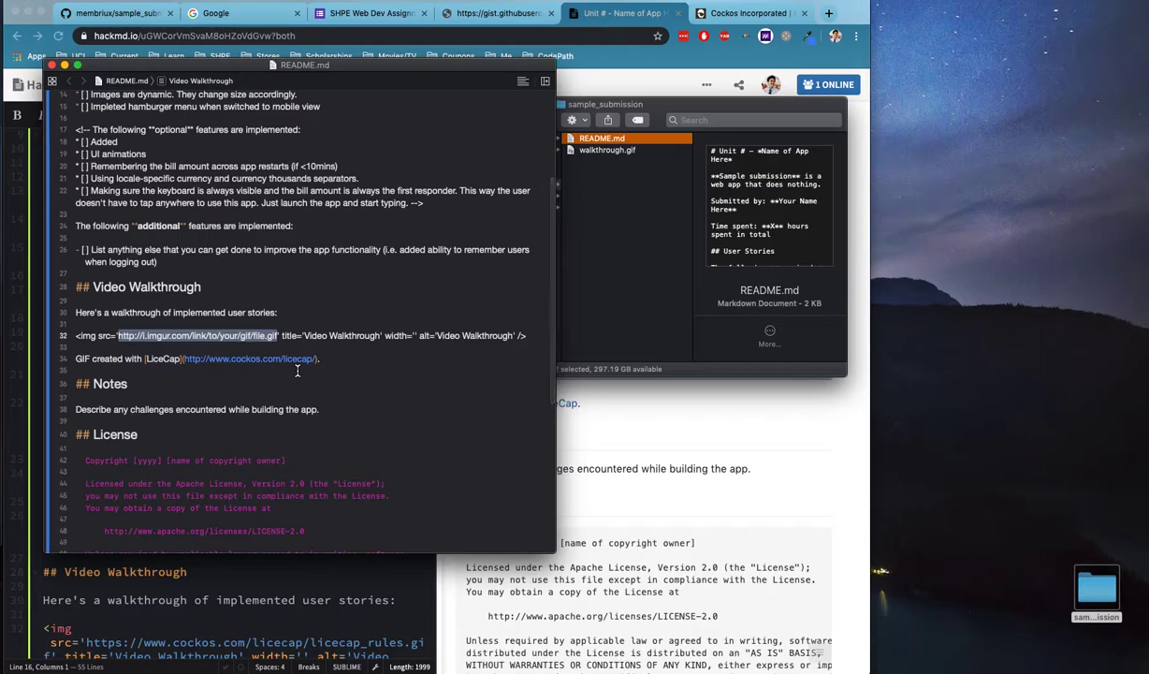
type("/walkthrough.gif")
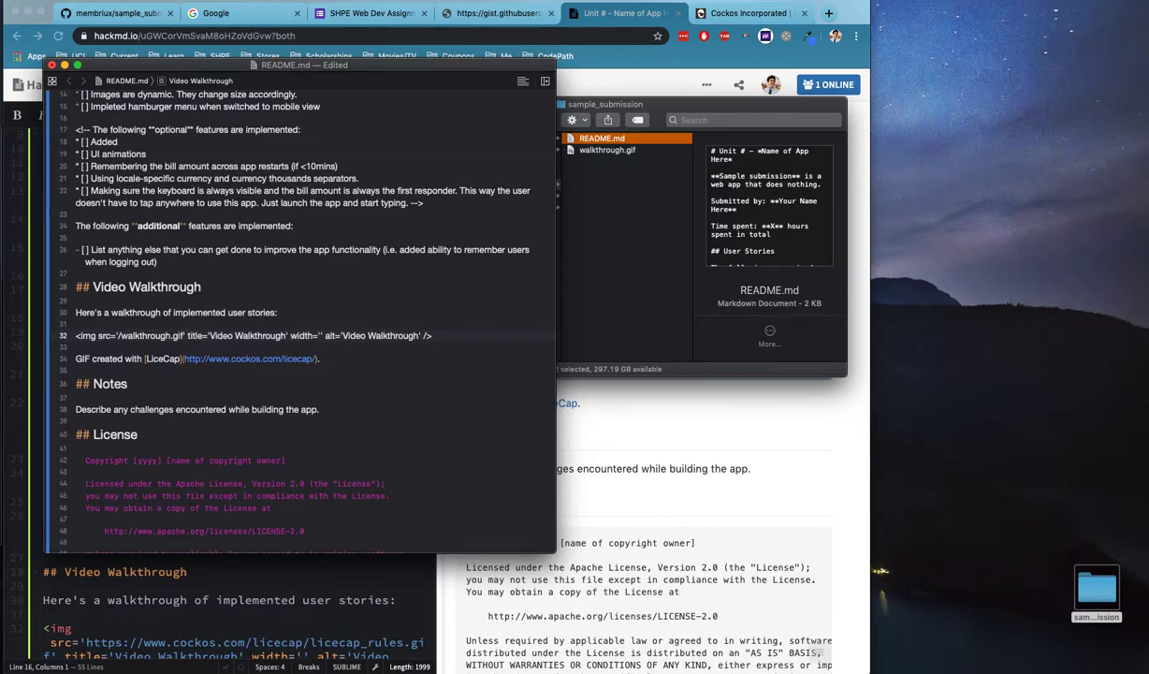
Compare the walkthrough.gif path in README.md's image tag with the file's name and location in the sample_submission folder.
double_click(155, 336)
left_click(640, 153)
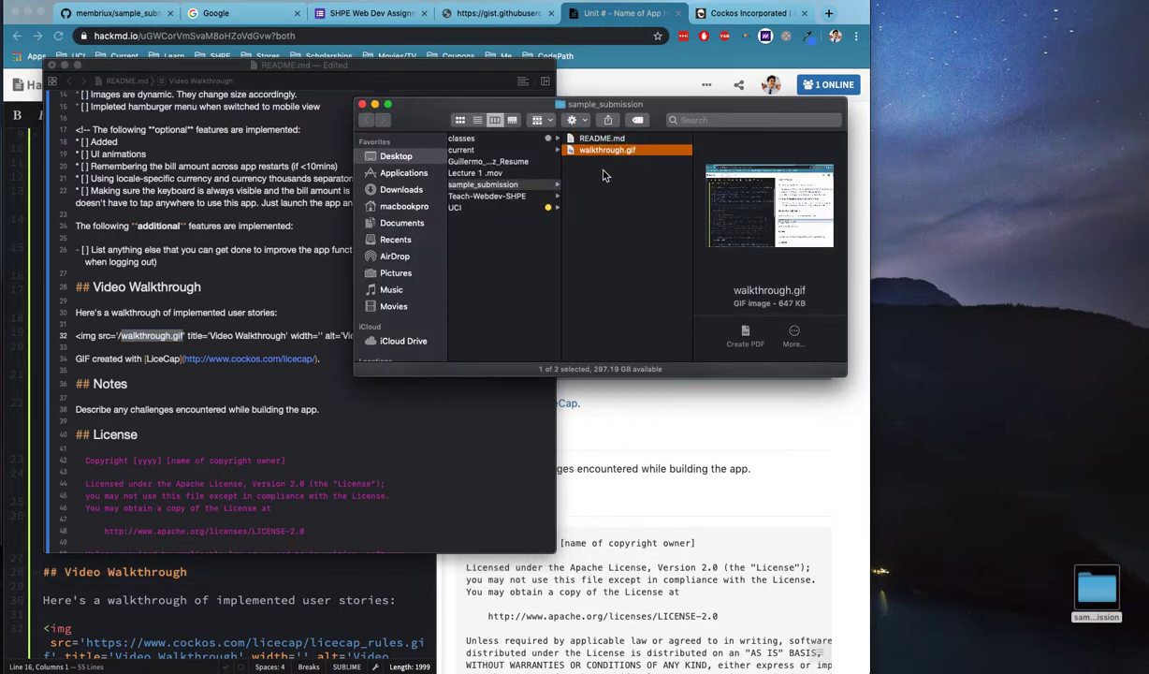
left_click(116, 332)
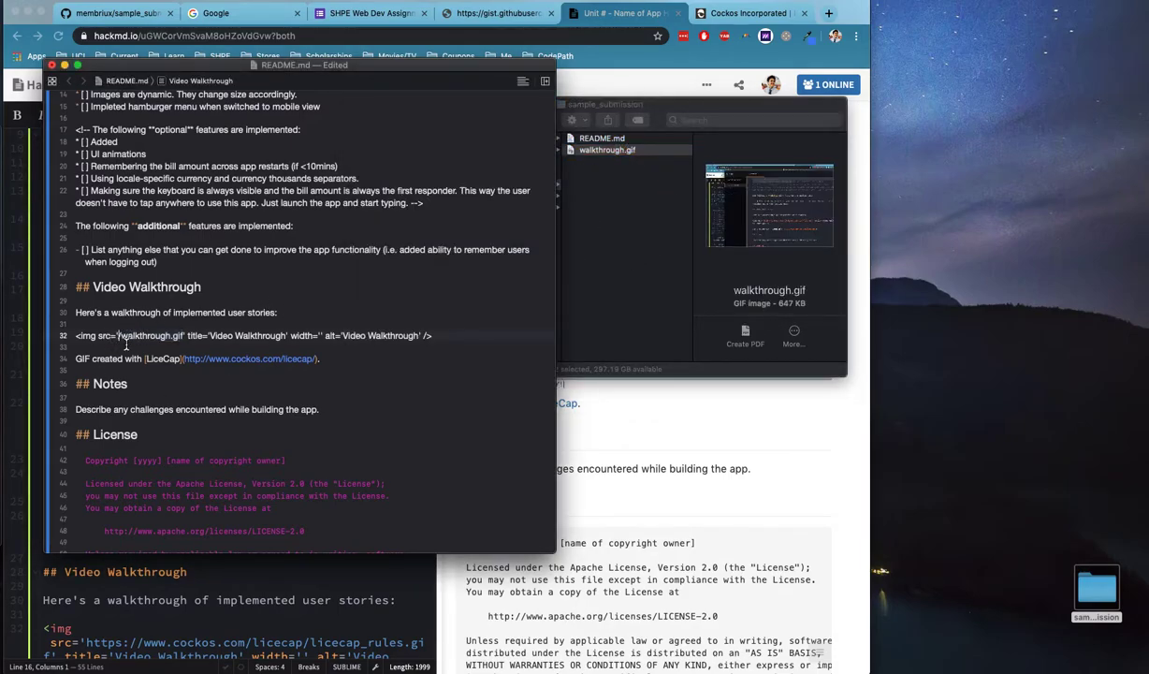
left_click_drag(119, 335, 184, 335)
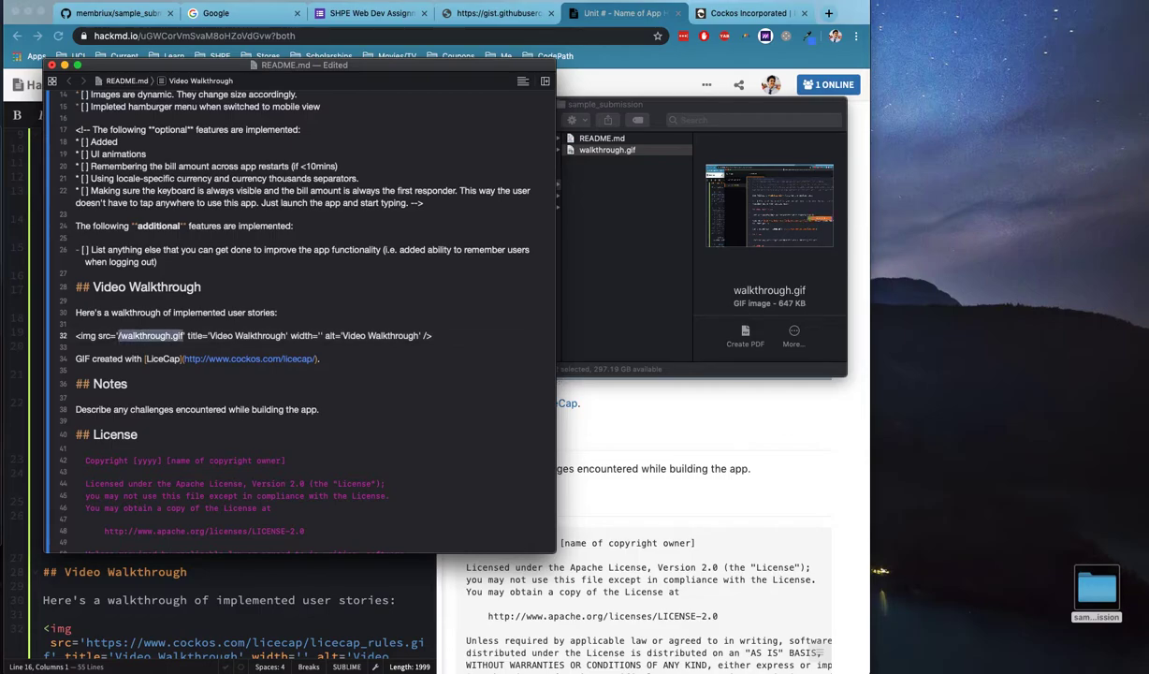
left_click(119, 335)
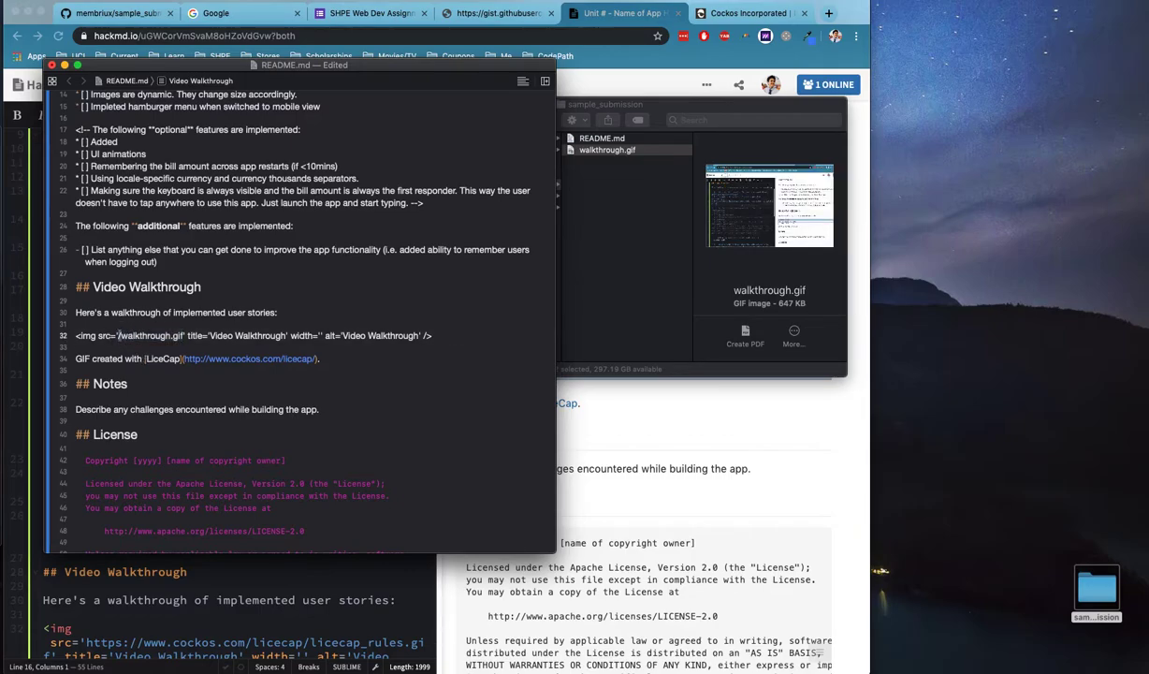
left_click(672, 181)
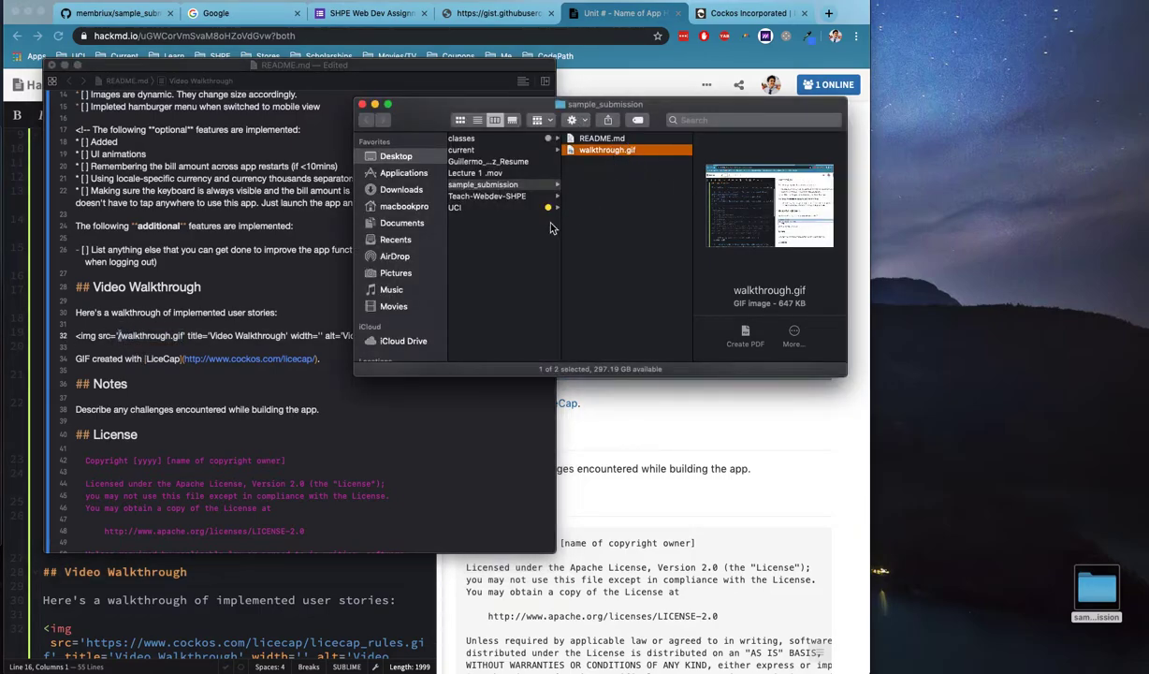
double_click(150, 335)
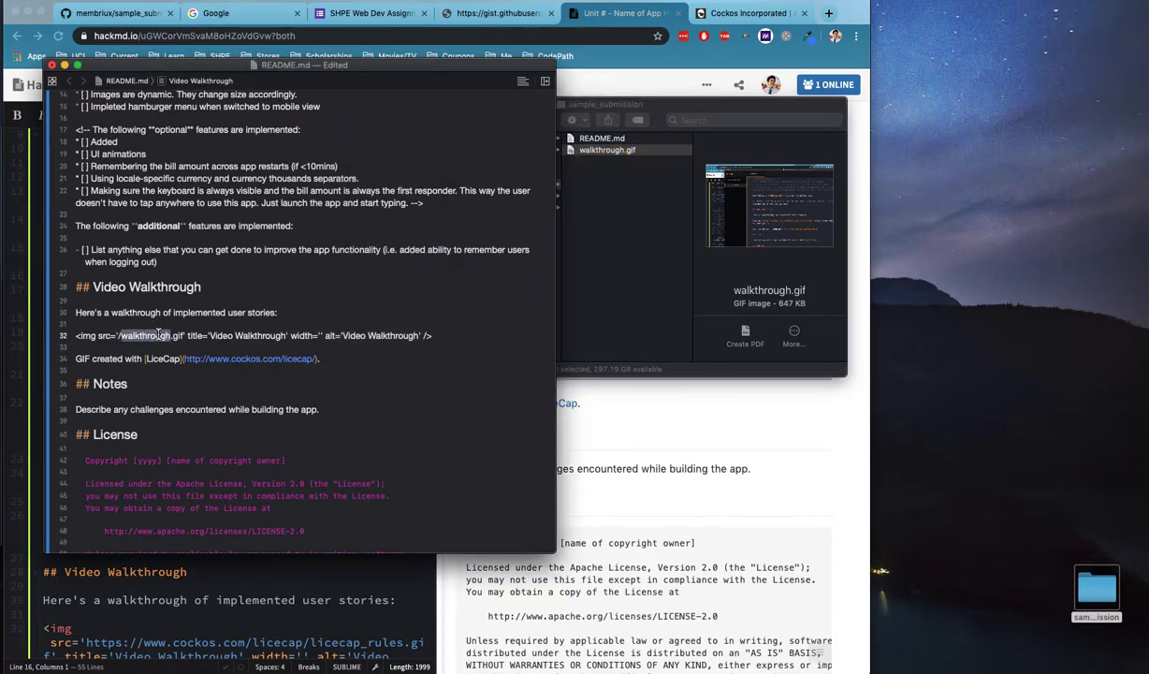
left_click(642, 197)
left_click(166, 341)
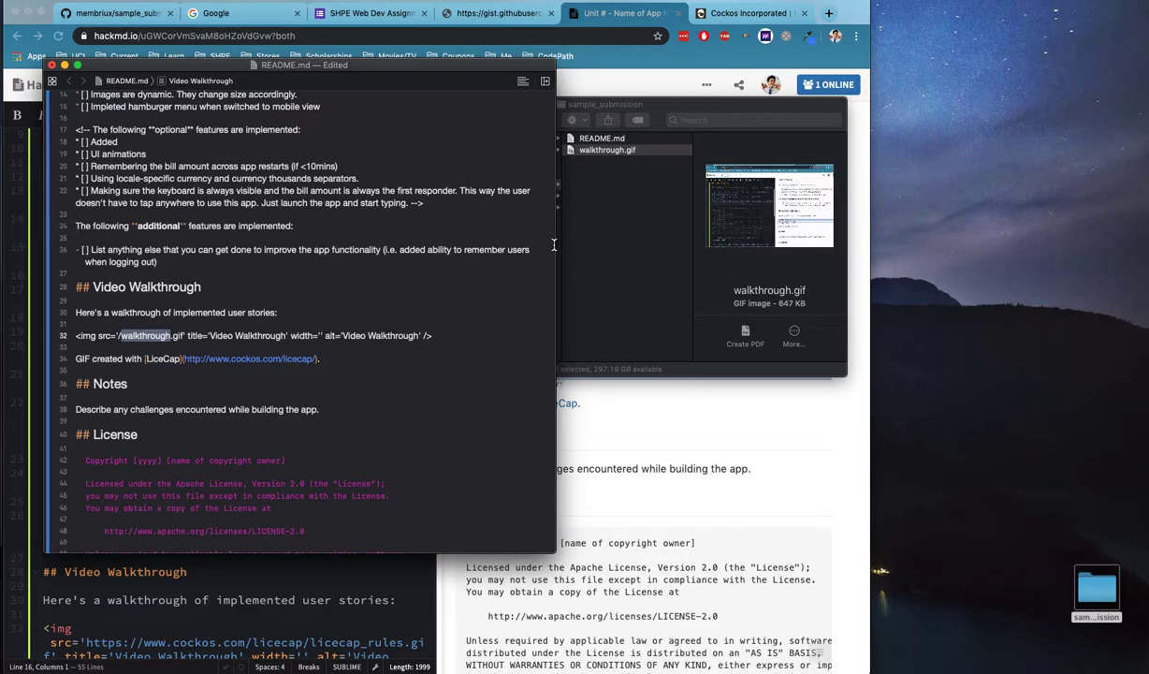
Save README.md, then close its editor and the sample_submission folder window.
left_click(353, 299)
key("super+s")
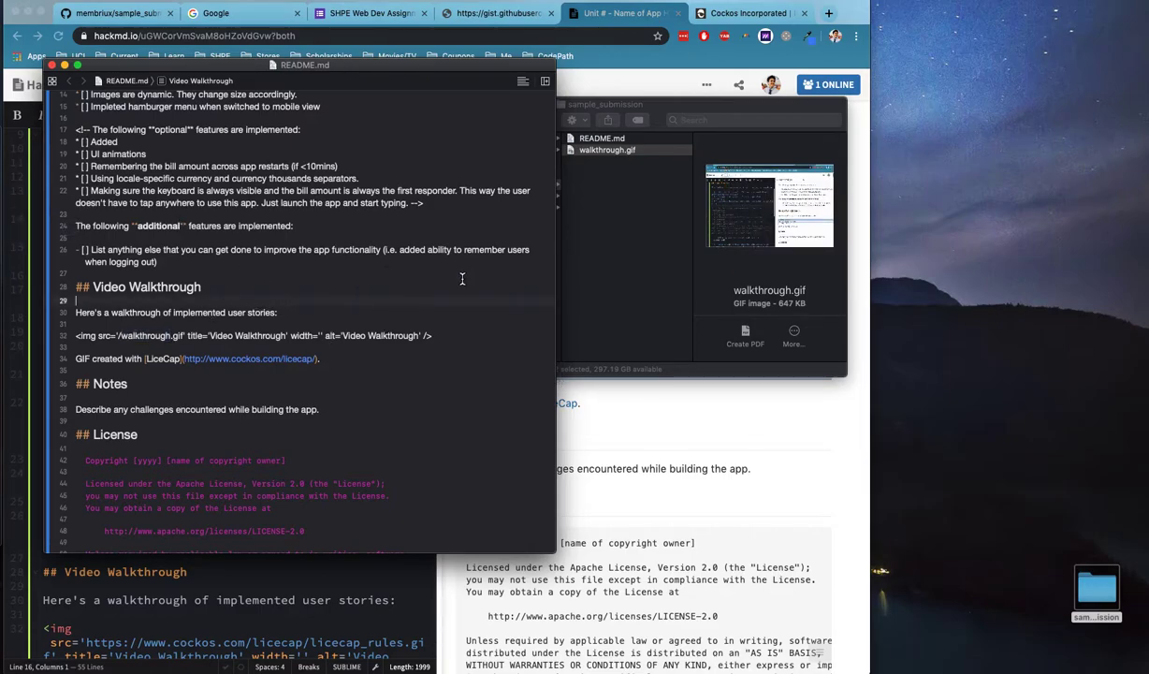
left_click(666, 258)
left_click(242, 329)
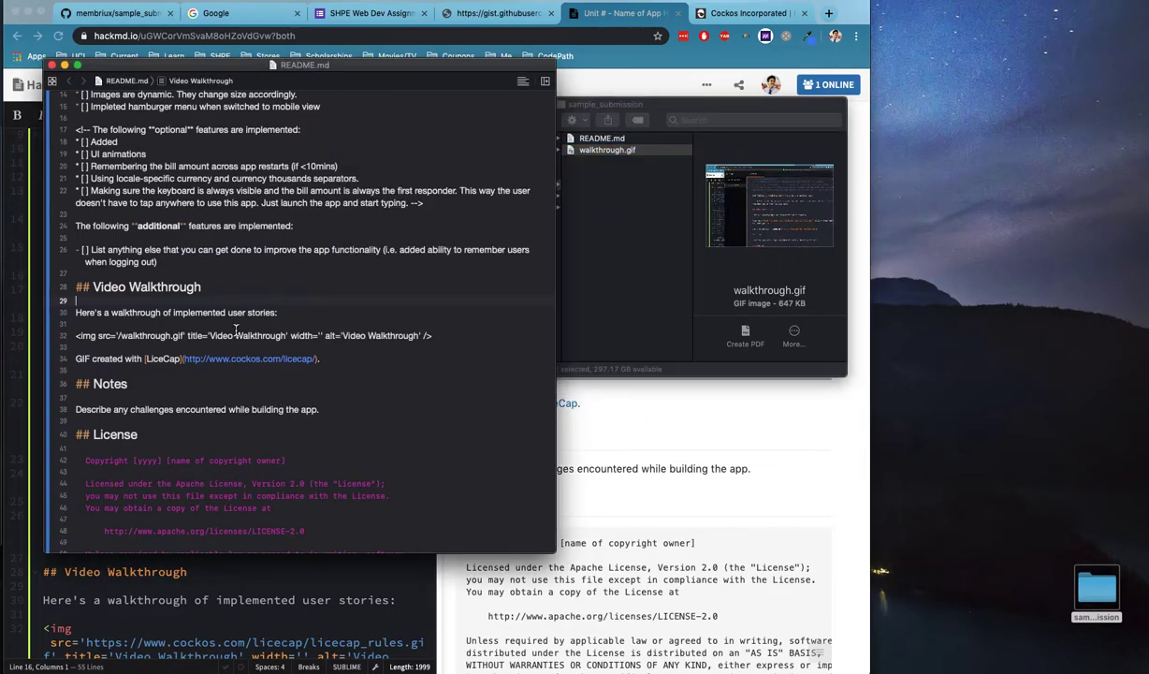
left_click(273, 325)
key("super+w")
left_click(611, 267)
key("super+w")
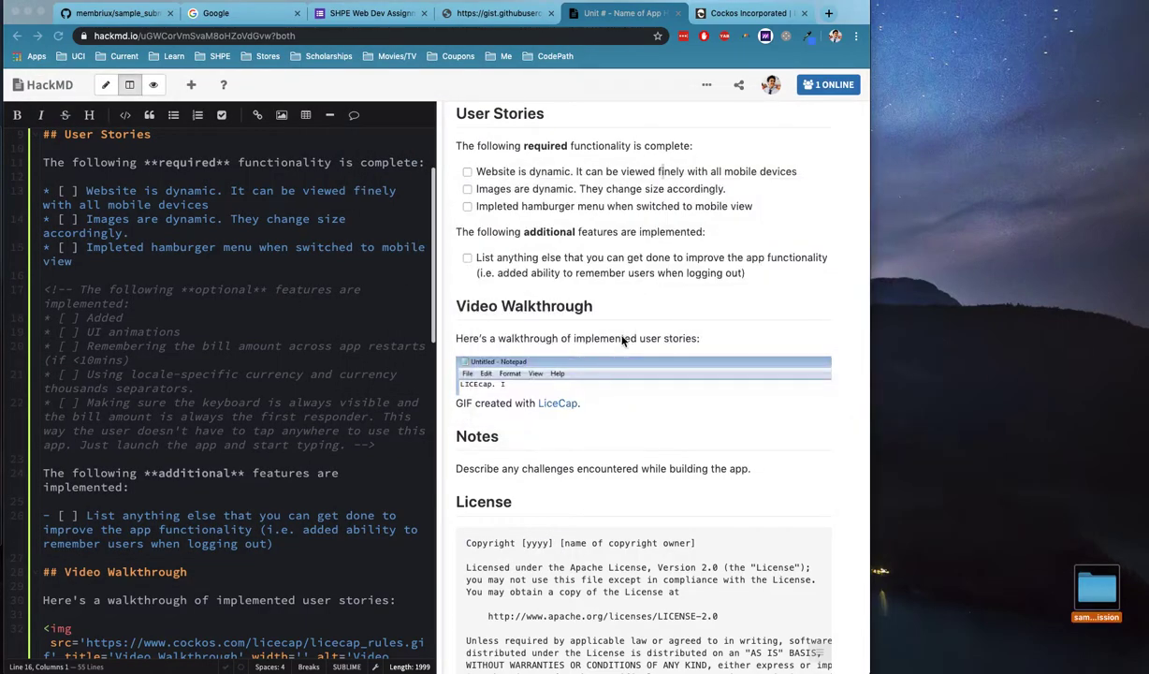
Close the HackMD, LICEcap and raw gist pages and return to the sample_submission repository page on GitHub.
key("super+w")
key("super+w")
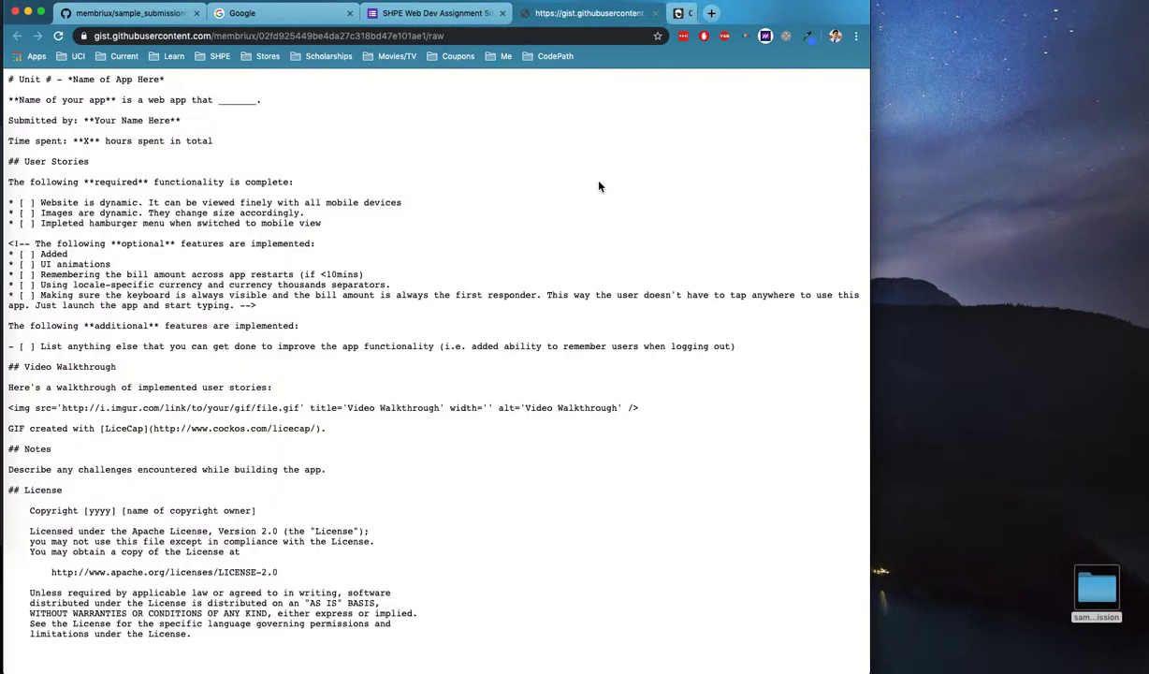
key("super+w")
key("super+alt+Left")
key("super+alt+Left")
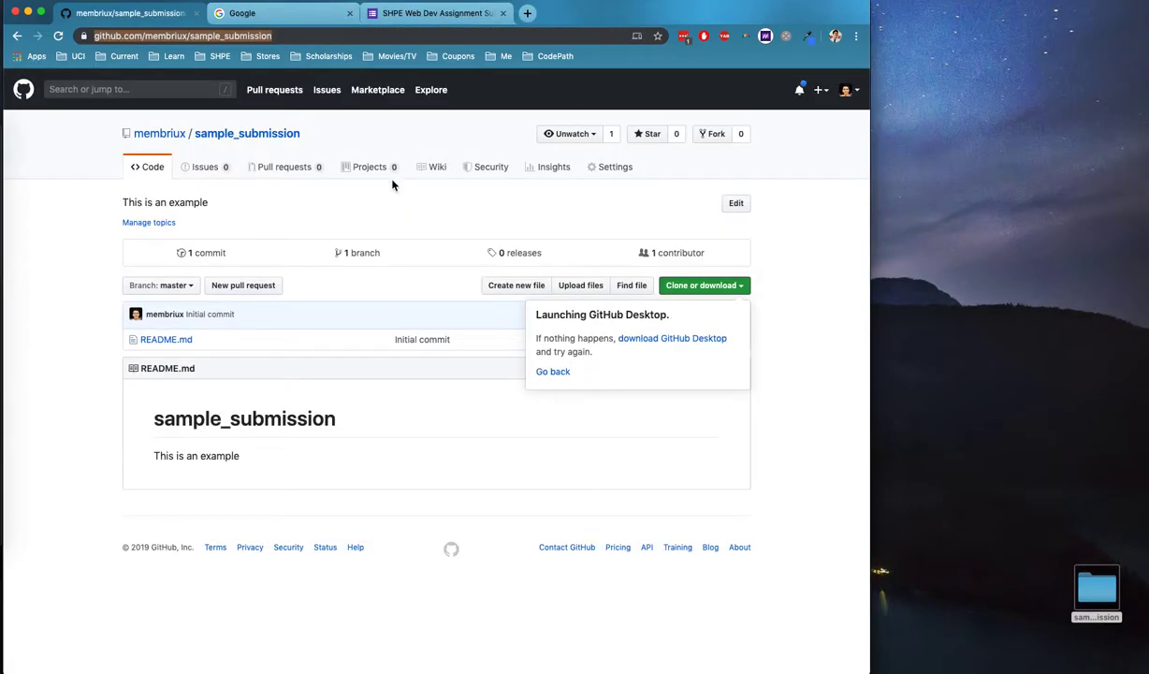
Switch to GitHub Desktop and commit README.md and walkthrough.gif to master with the summary "Added Gif to project".
key("super+space")
type("go")
key("BackSpace")
type("ithub")
key("Return")
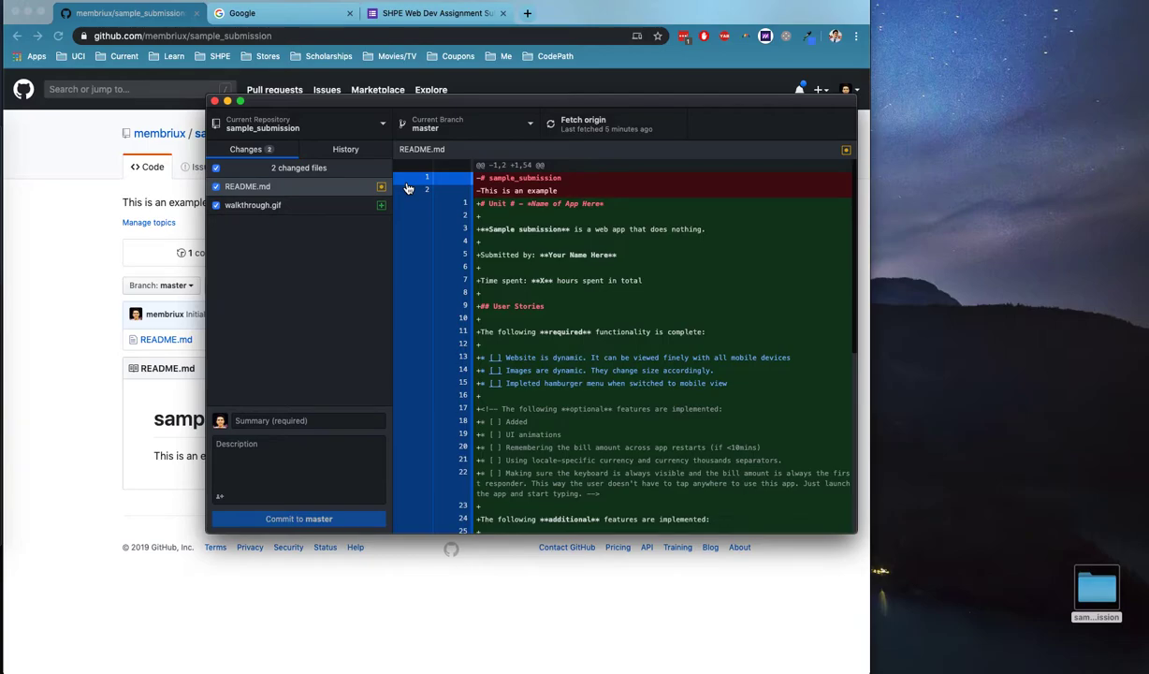
left_click(274, 421)
type("Adde")
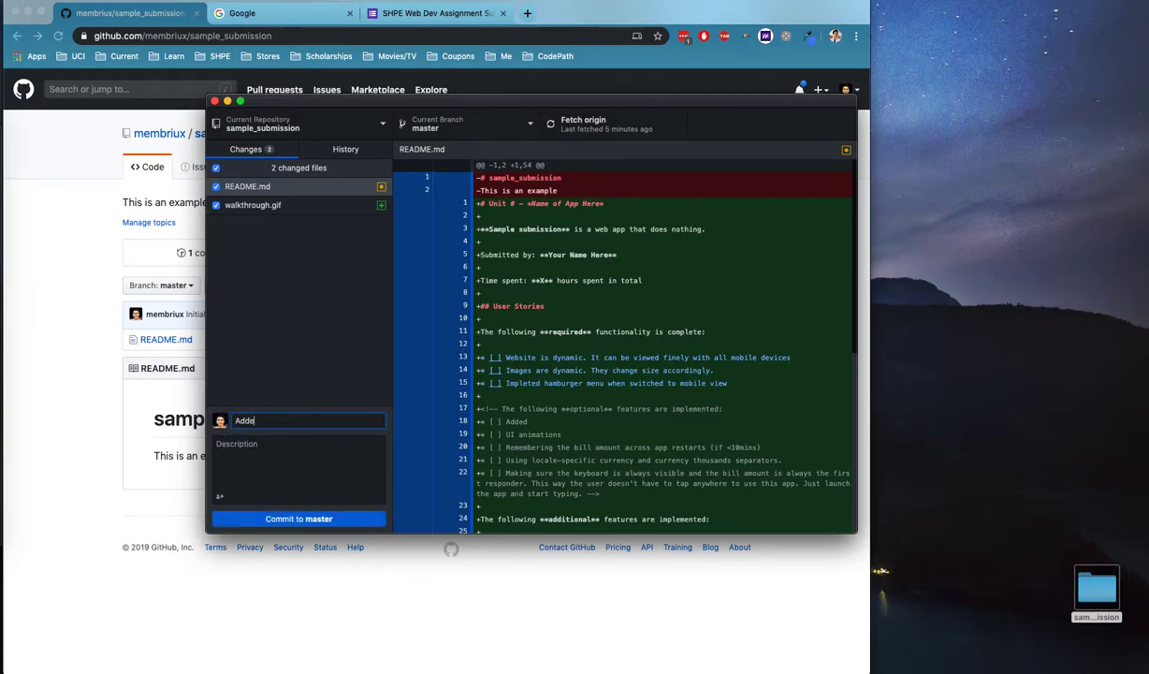
type("d Gif to project")
key("super+Return")
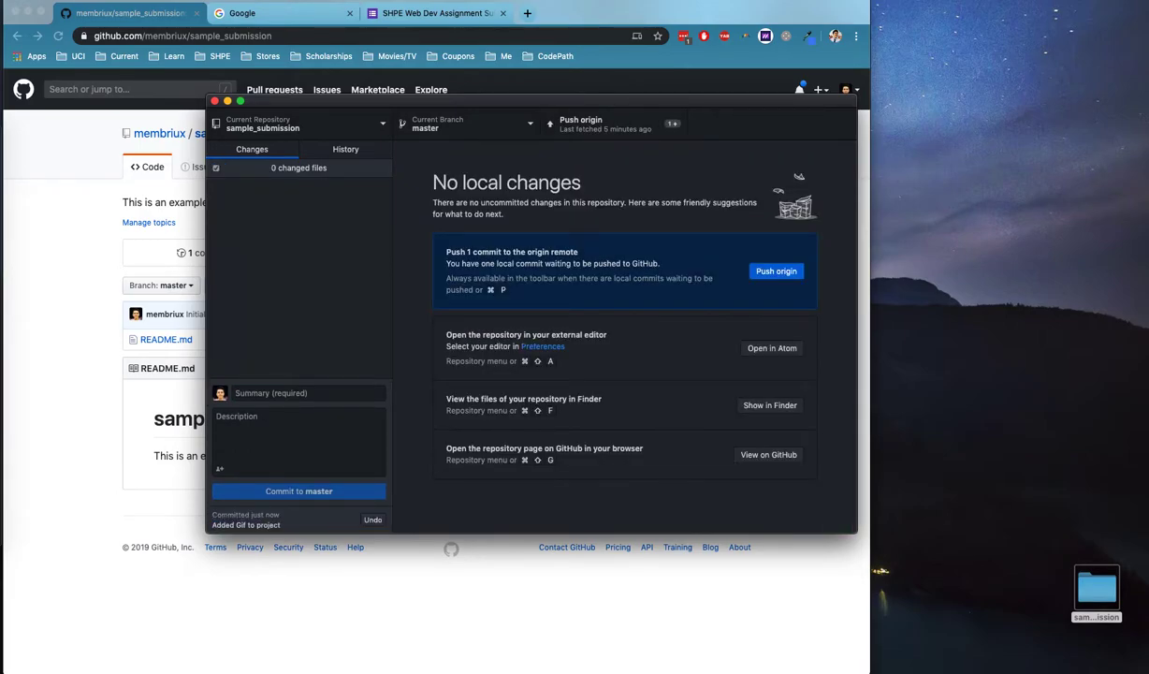
Push the commit to origin and reload the sample_submission repository page in the browser.
left_click(593, 122)
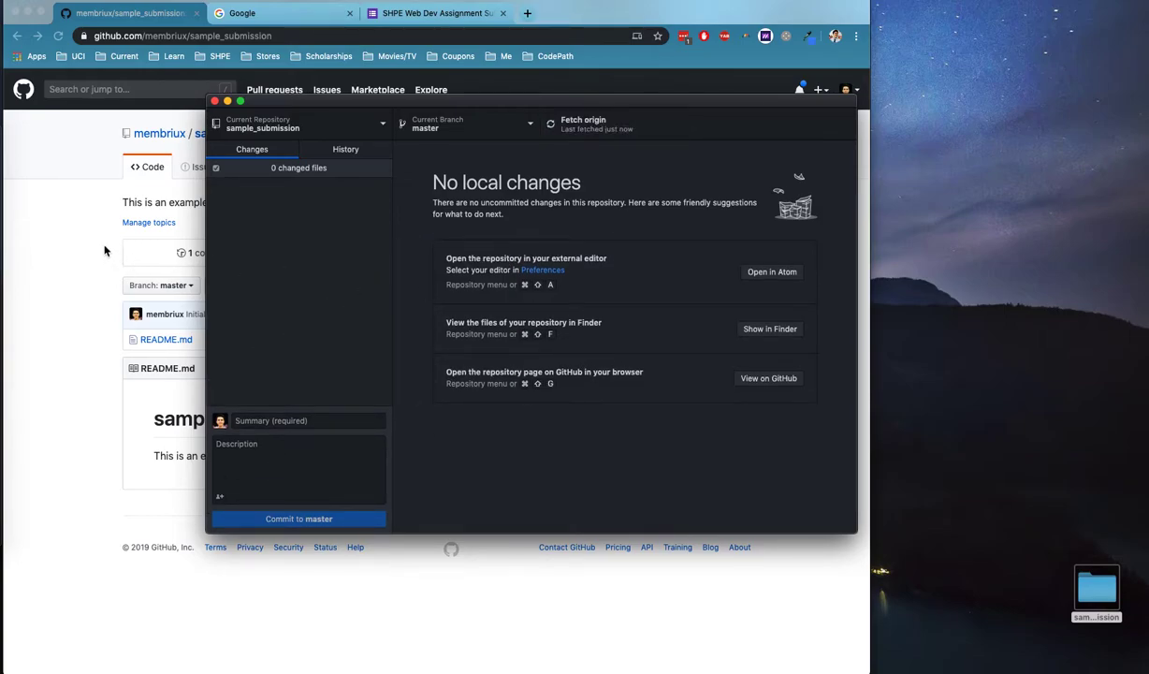
left_click(147, 251)
key("super+r")
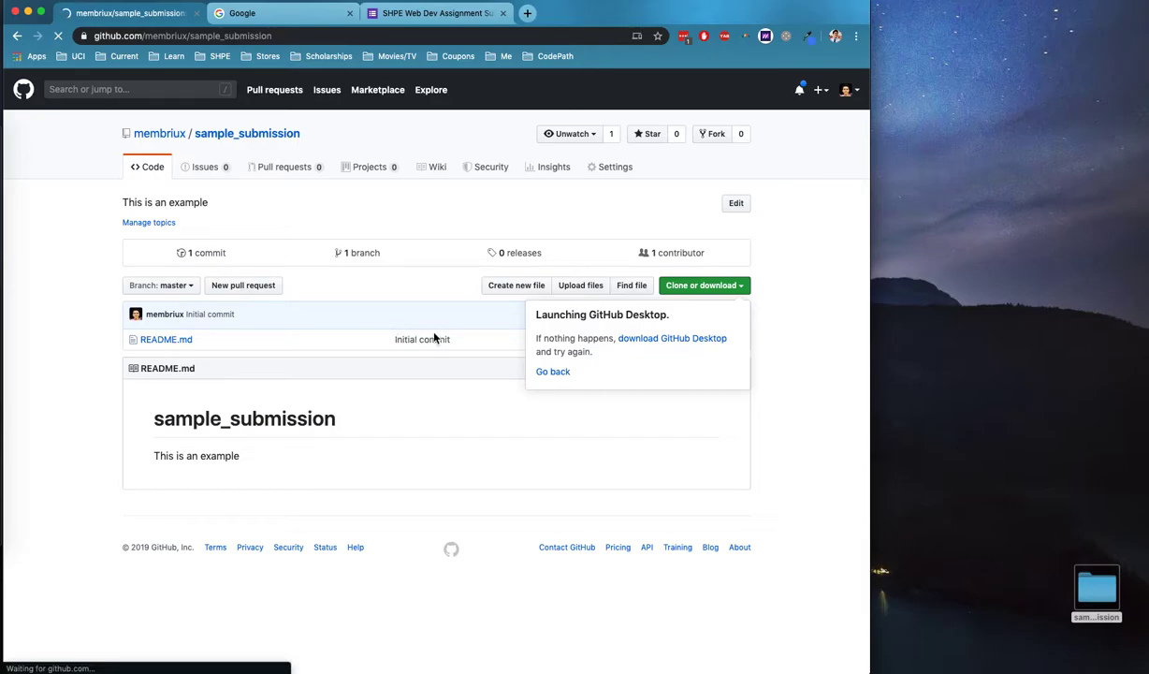
Examine the rendered README on the repository page, checking that the walkthrough GIF plays in the Video Walkthrough section.
scroll(428, 337, "down", 2)
scroll(429, 341, "down", 10)
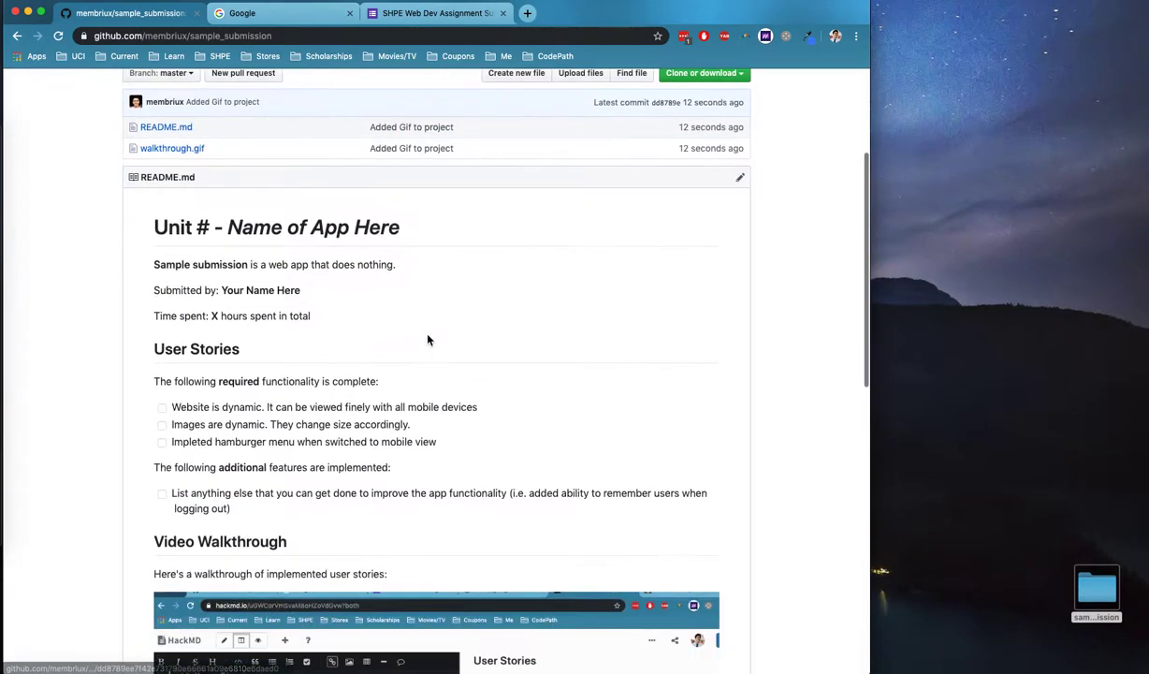
scroll(241, 316, "down", 1)
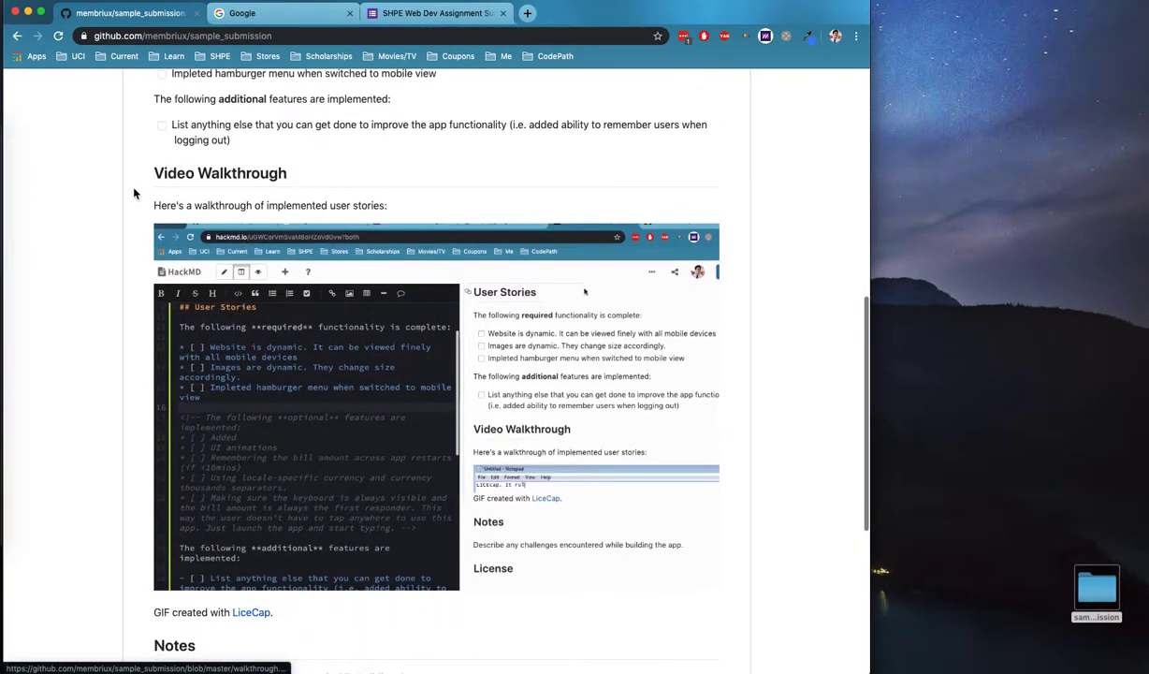
scroll(770, 524, "down", 3)
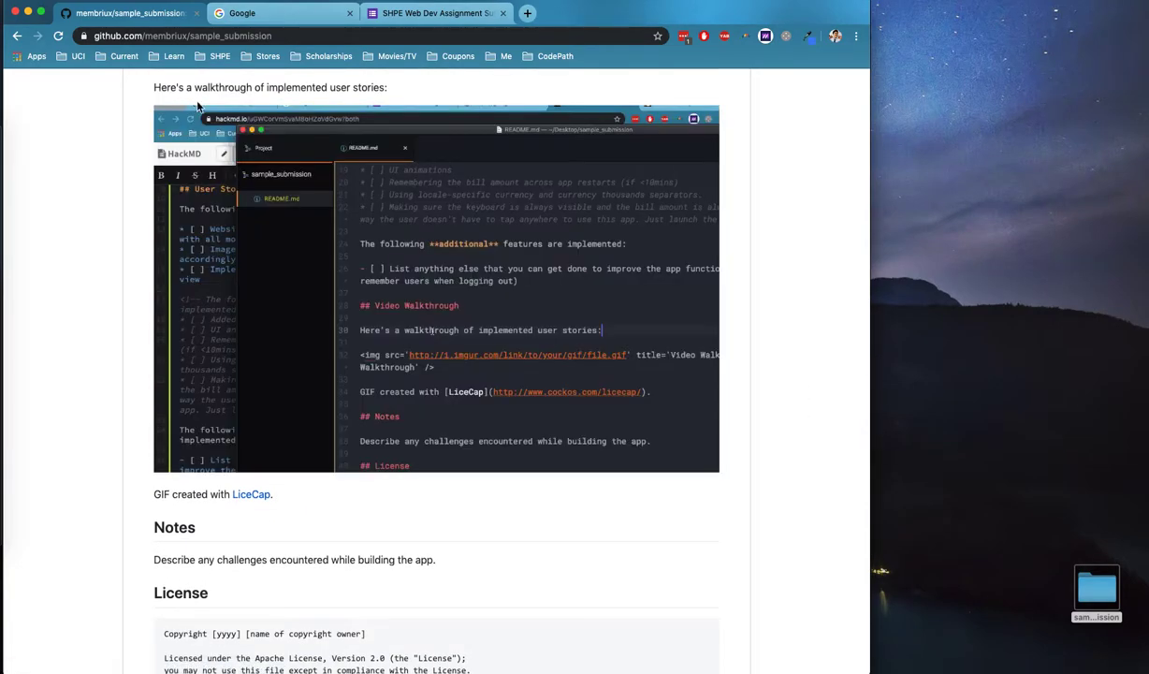
scroll(299, 252, "down", 2)
scroll(431, 393, "up", 3)
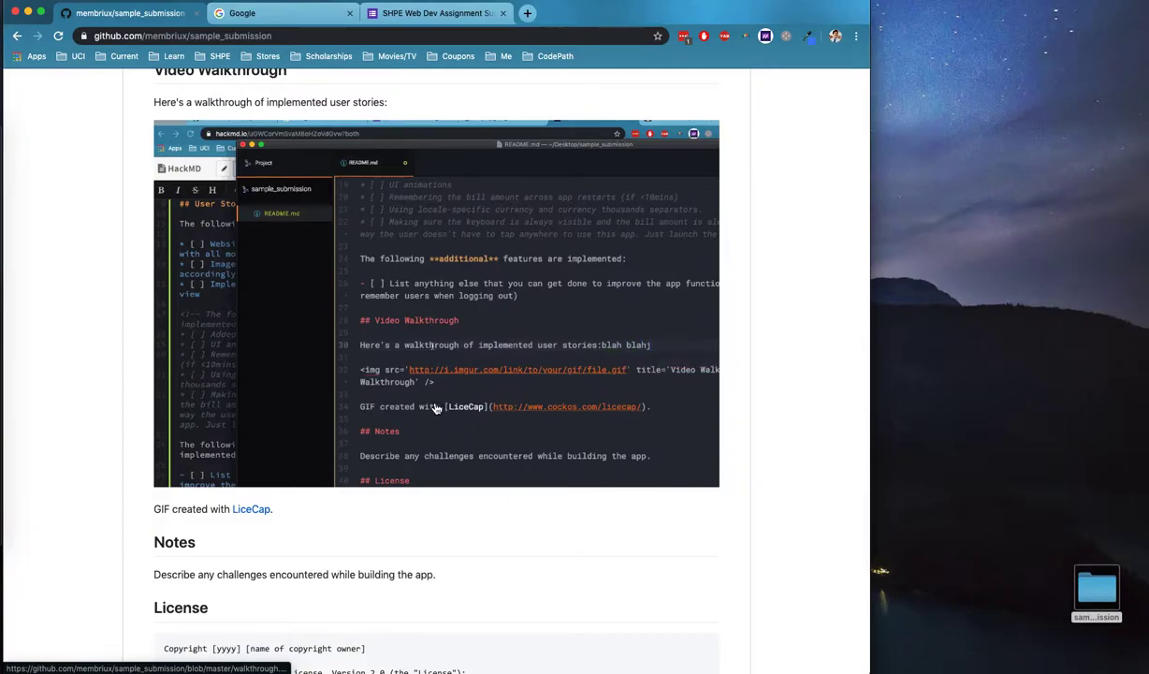
scroll(529, 426, "up", 2)
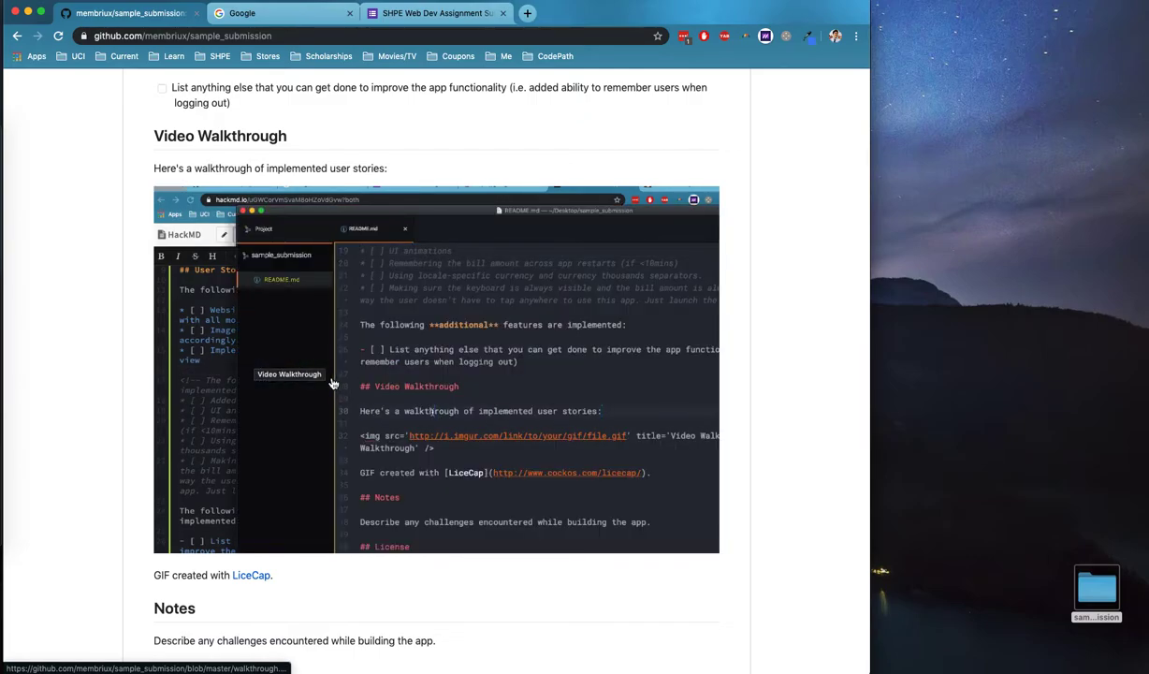
scroll(333, 379, "up", 5)
scroll(333, 379, "down", 3)
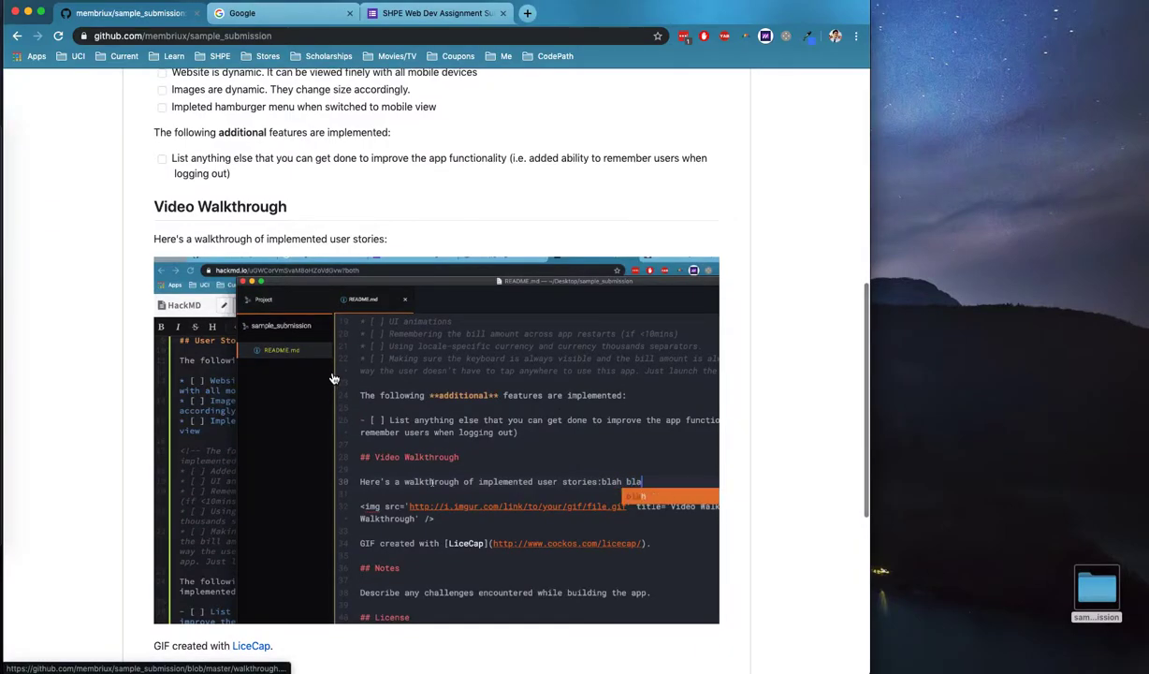
scroll(333, 379, "up", 4)
scroll(333, 379, "down", 5)
scroll(332, 377, "up", 3)
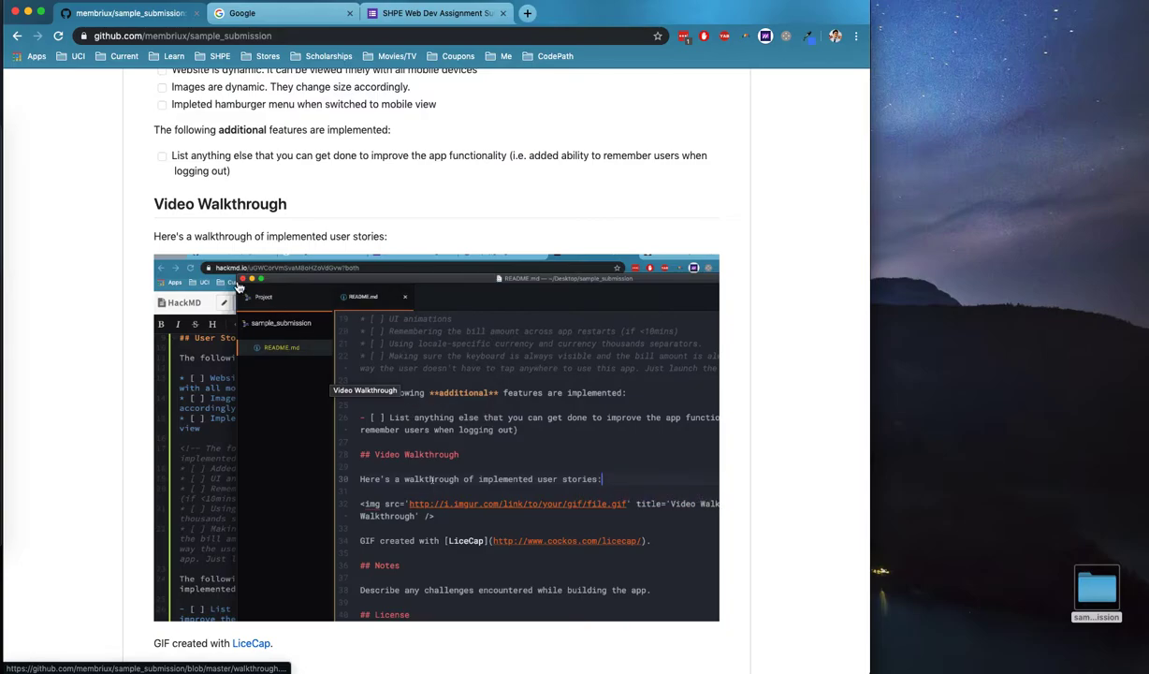
left_click_drag(156, 236, 588, 508)
scroll(587, 508, "down", 1)
left_click(747, 590)
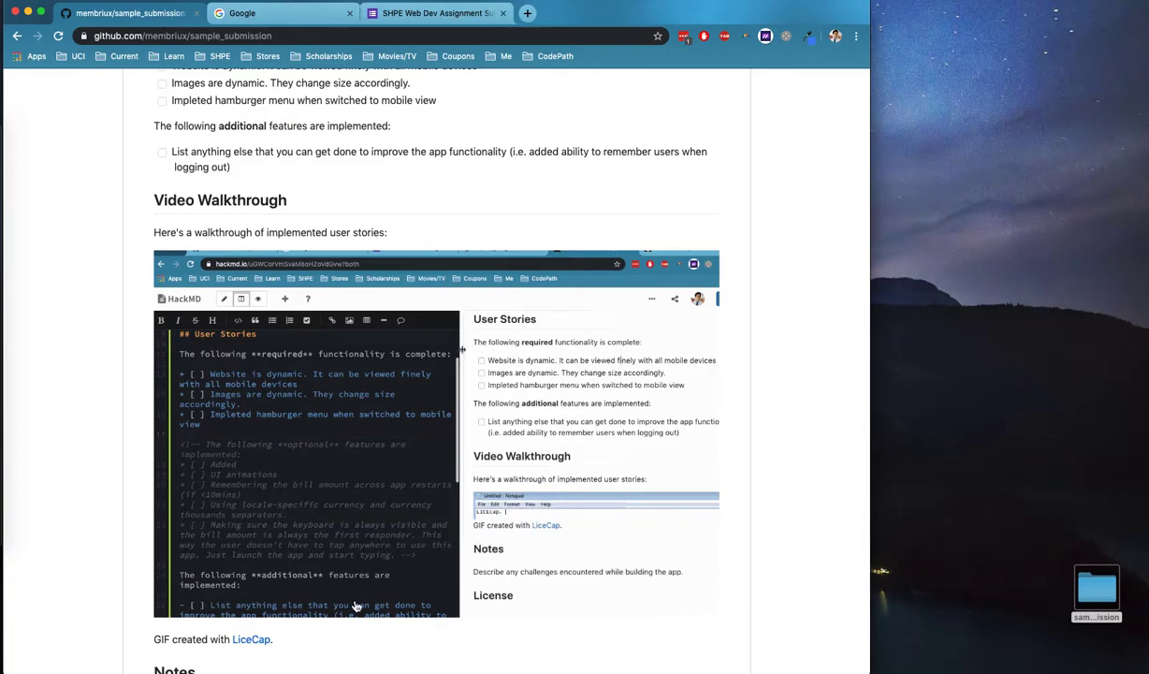
scroll(379, 605, "down", 2)
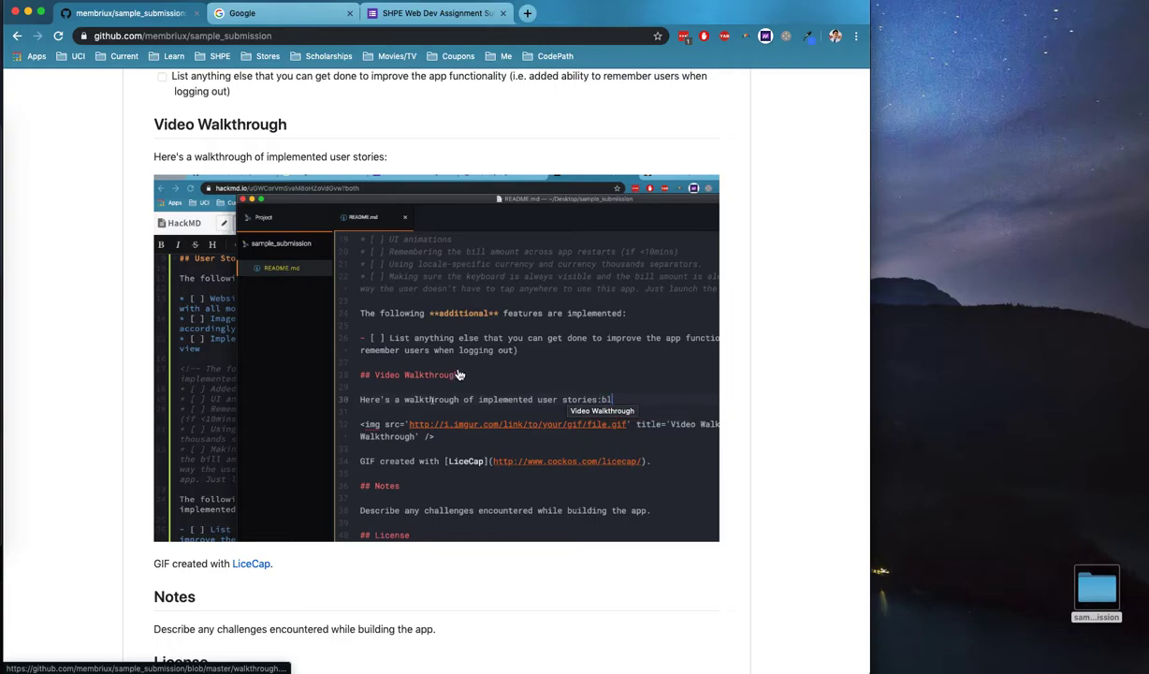
Check the README's LiceCap link, close the page it opens, and review the remaining README sections and repository file list.
left_click(251, 565)
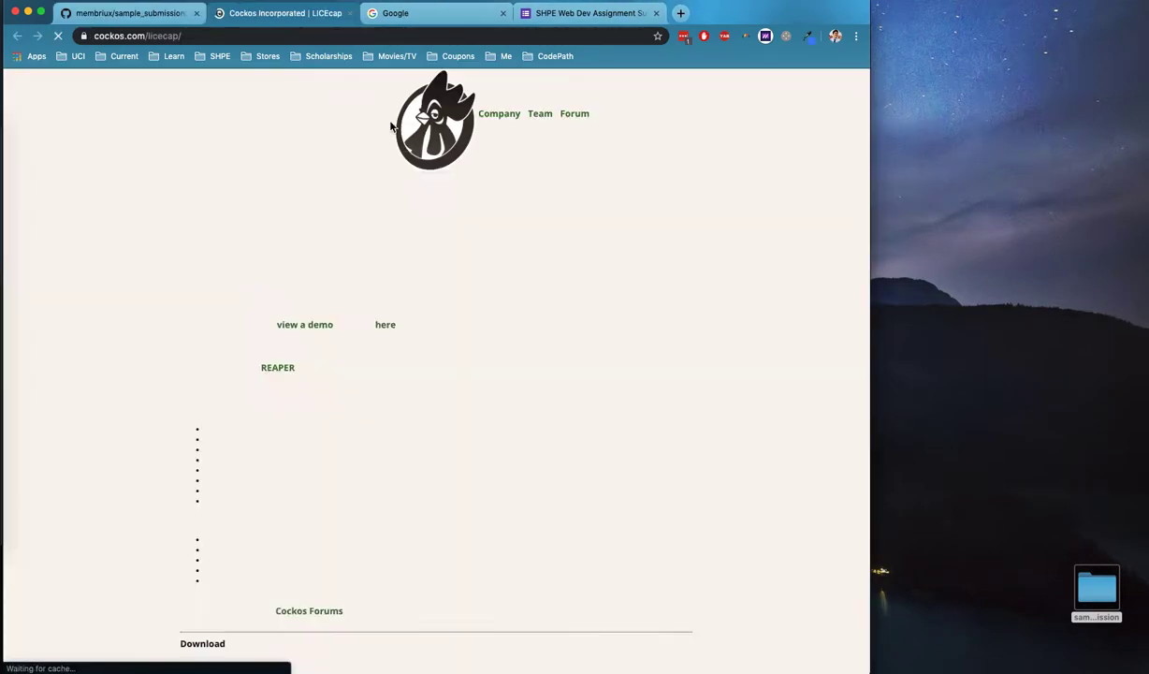
key("super+w")
scroll(471, 378, "down", 2)
scroll(471, 377, "up", 5)
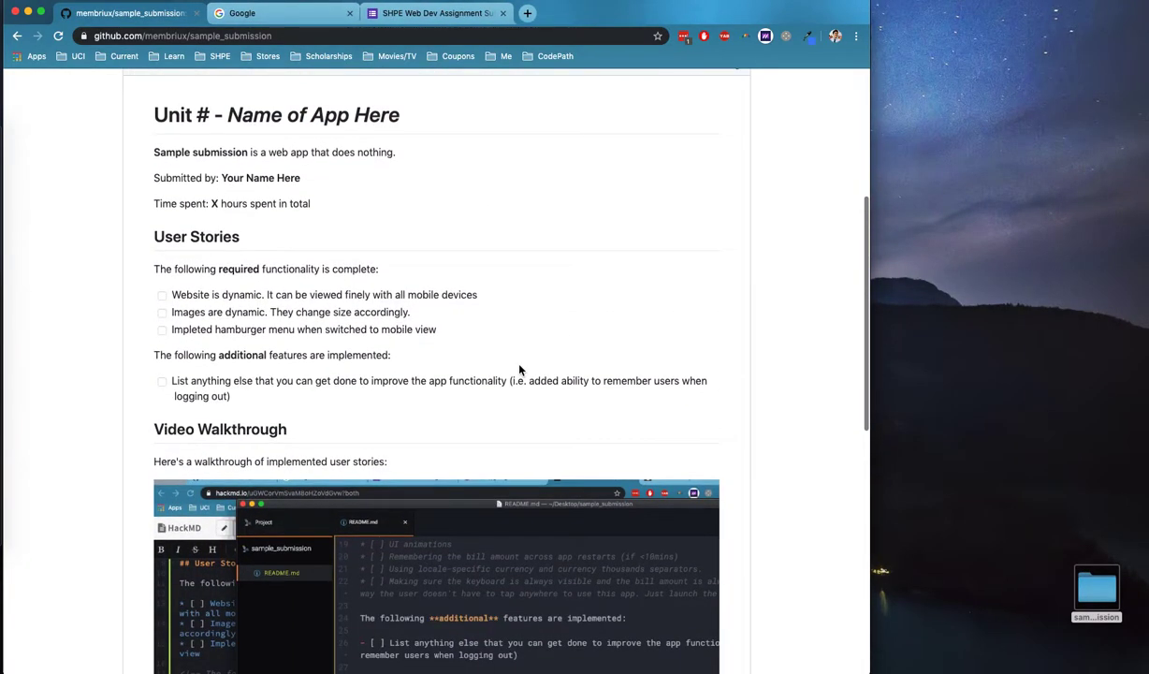
scroll(471, 373, "down", 10)
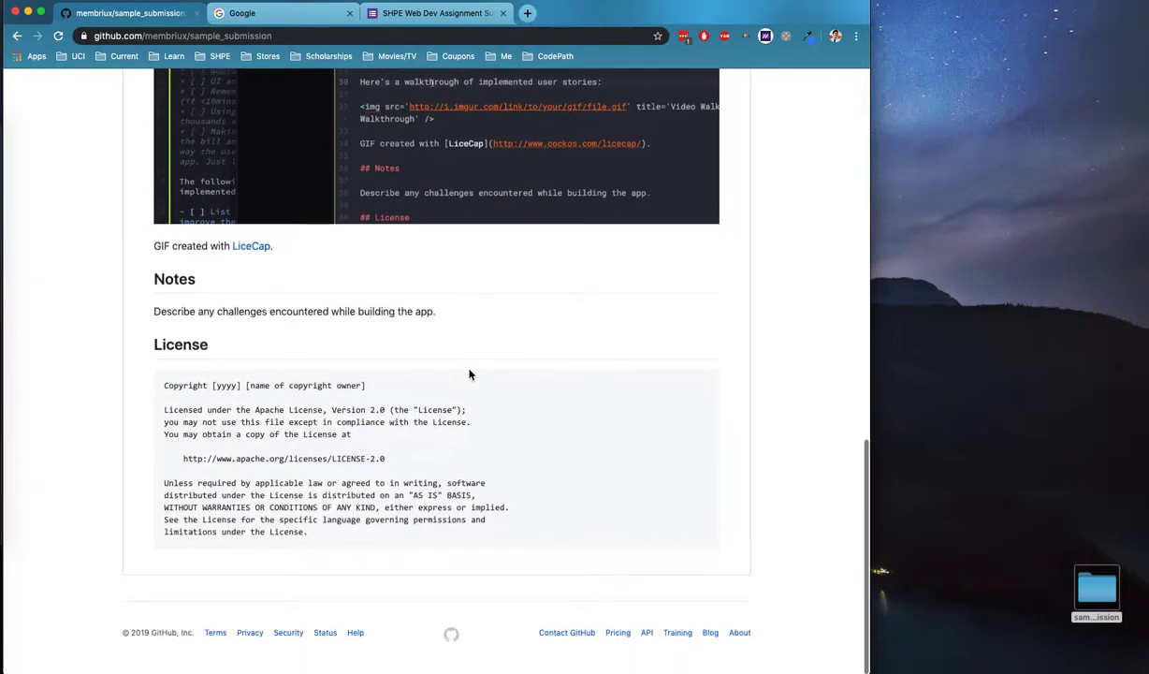
scroll(471, 375, "up", 8)
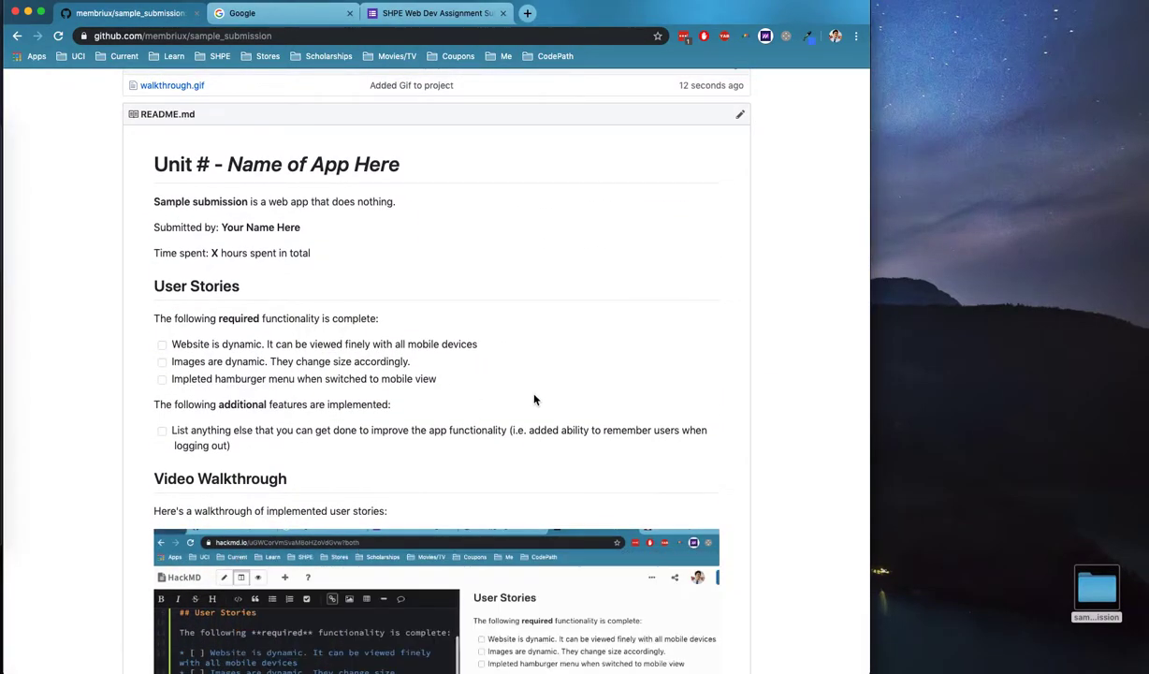
scroll(519, 371, "down", 2)
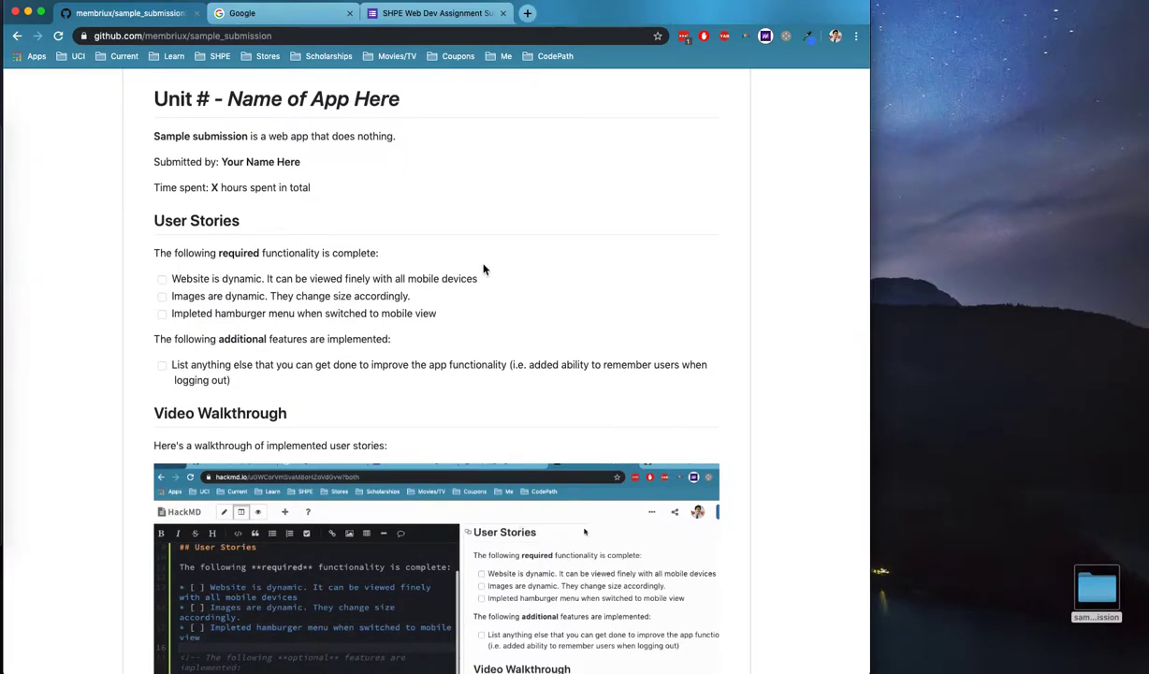
scroll(481, 267, "down", 3)
scroll(482, 269, "up", 6)
scroll(482, 270, "down", 1)
scroll(482, 252, "up", 5)
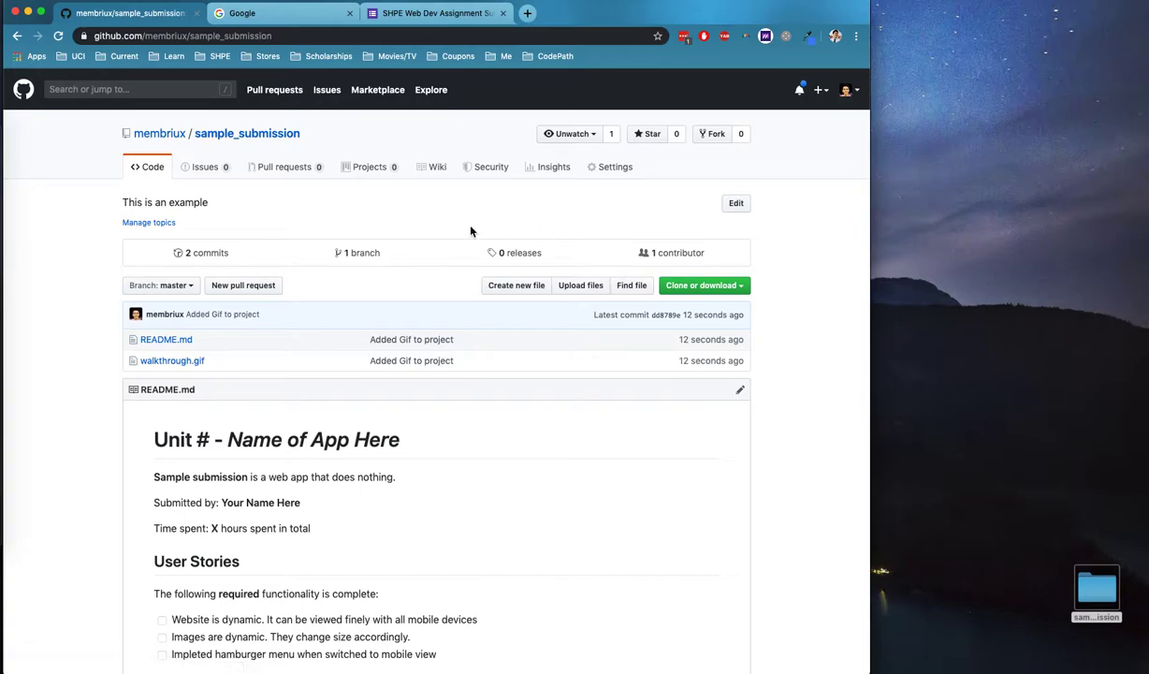
Copy the full web address of the sample_submission repository and paste it as the GitHub URL answer in the SHPE form.
left_click(291, 35)
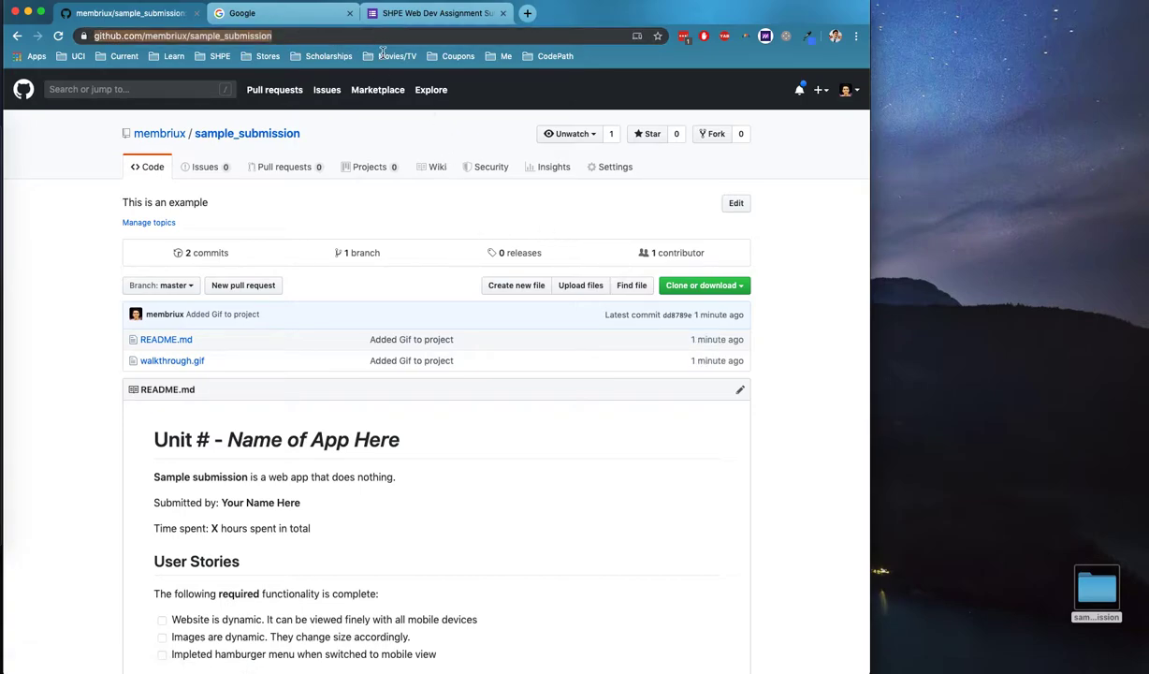
double_click(284, 37)
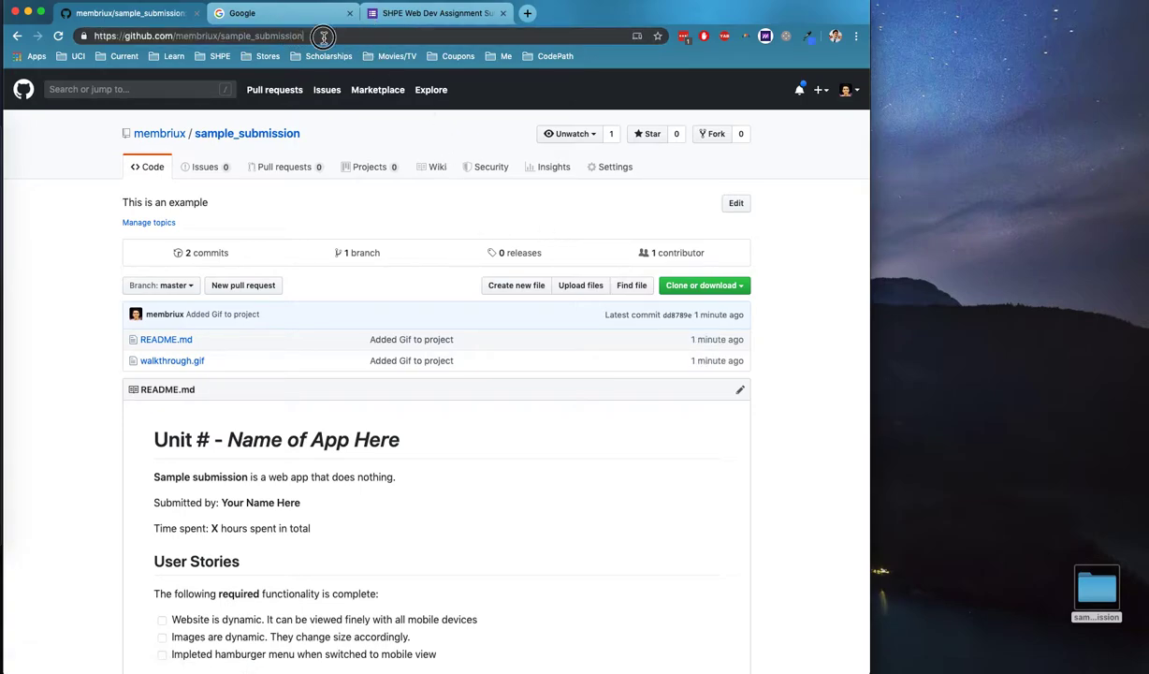
left_click_drag(343, 36, 96, 35)
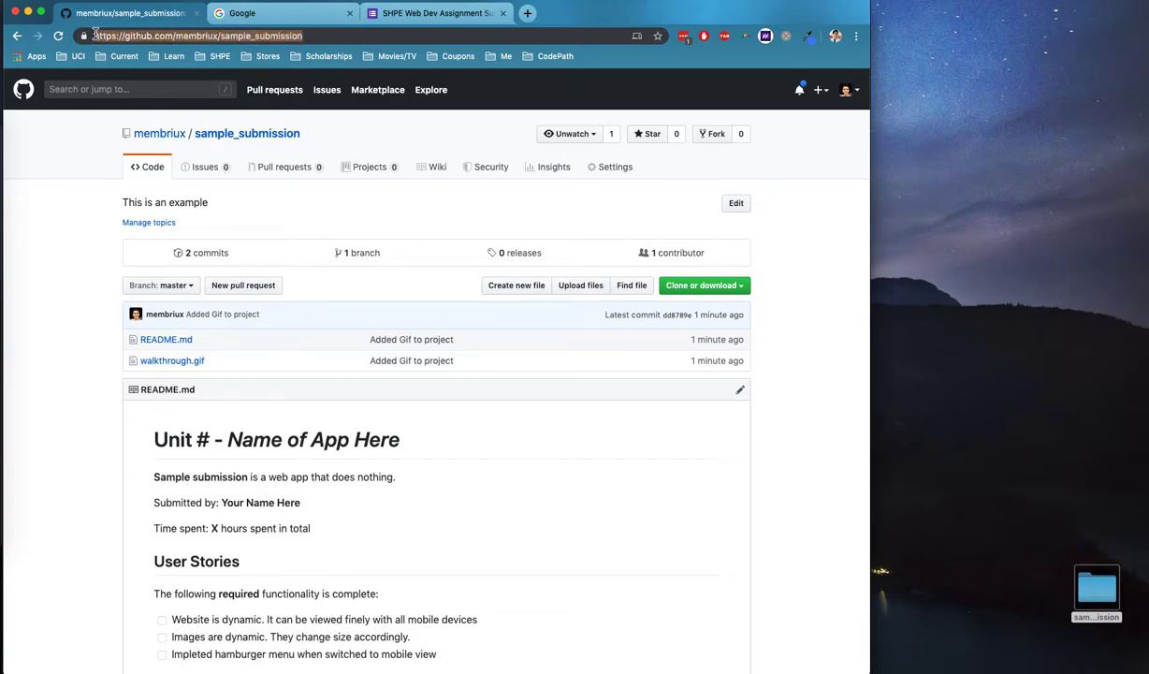
left_click(432, 23)
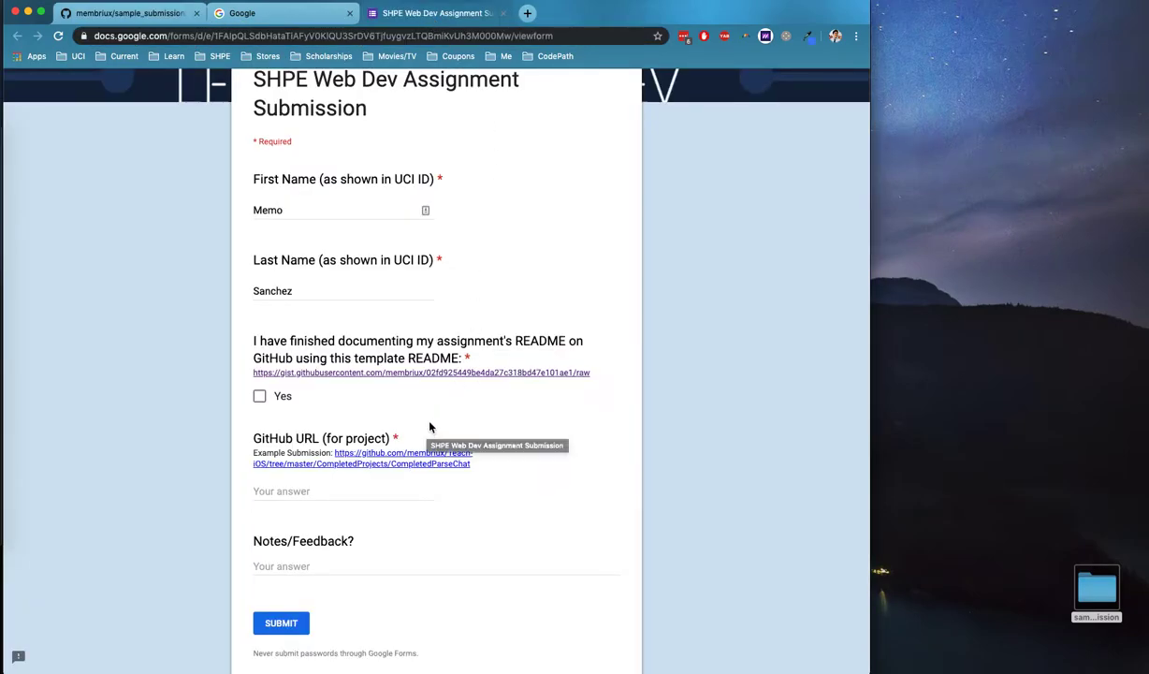
scroll(430, 428, "down", 2)
left_click(346, 409)
key("super+v")
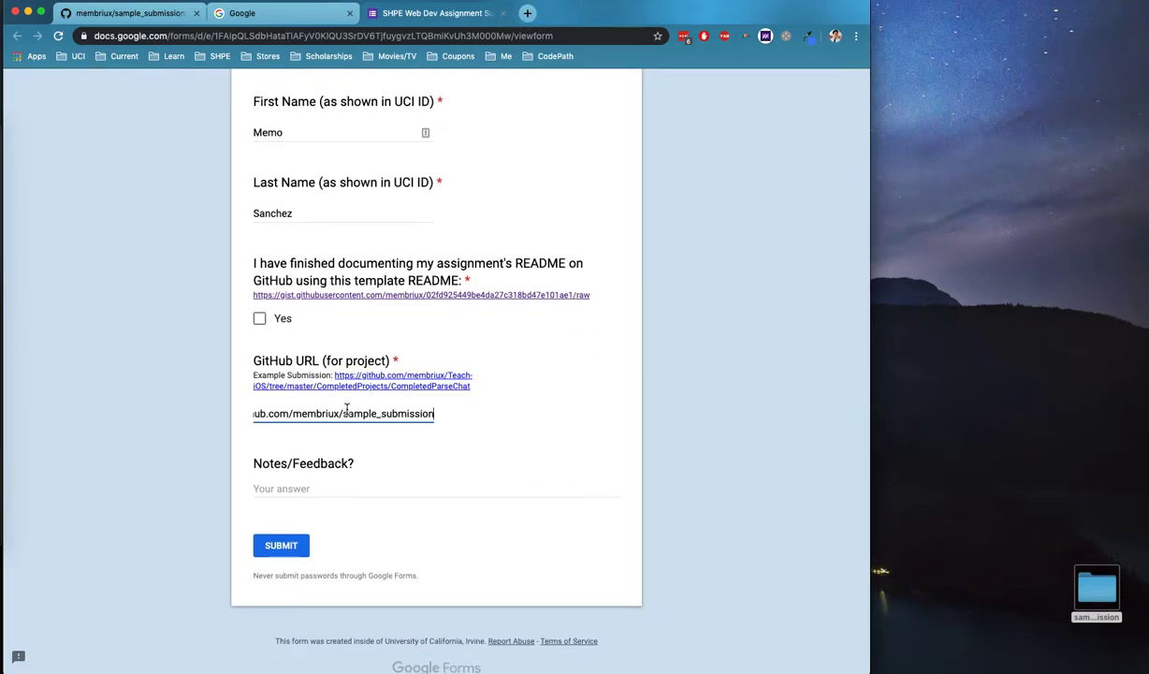
Compare the sample_submission repository page's address with the URL pasted in the form's GitHub URL answer.
left_click_drag(253, 360, 392, 357)
key("ctrl+Tab")
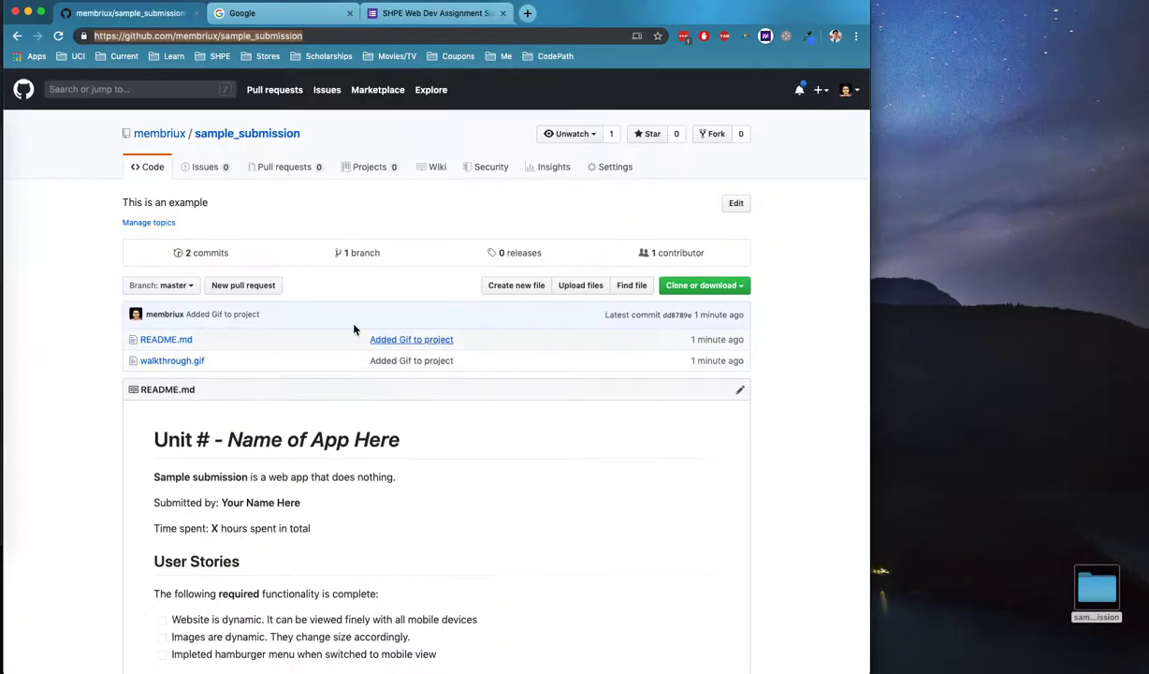
left_click(315, 37)
double_click(315, 36)
left_click_drag(315, 37, 129, 39)
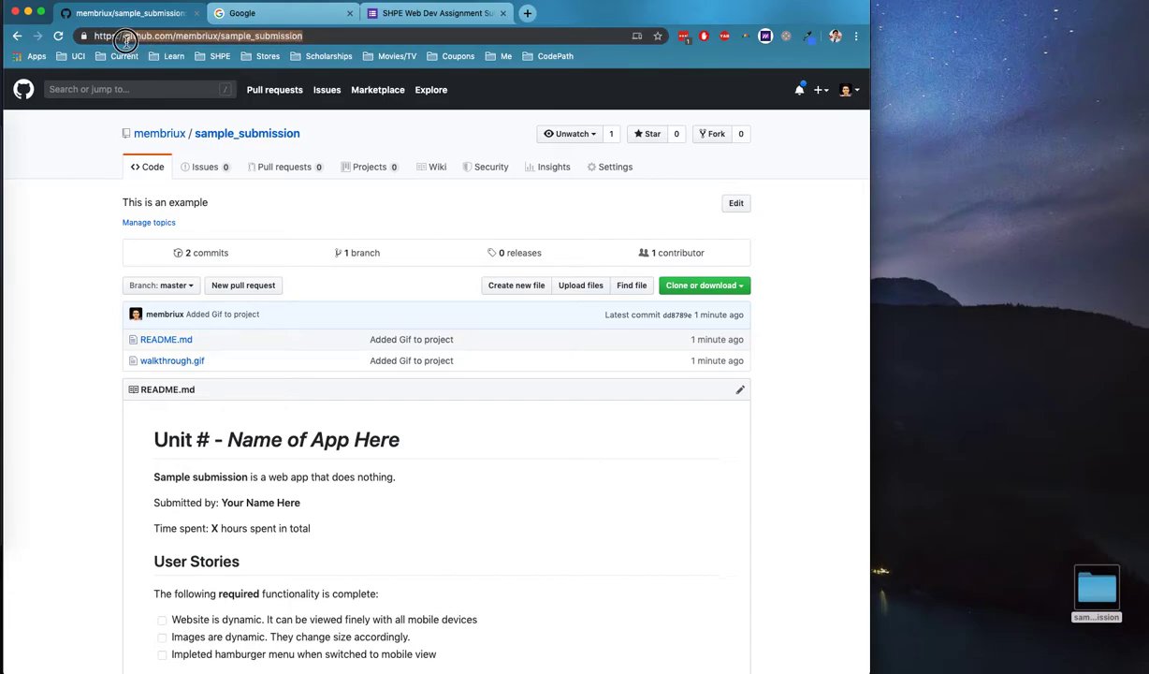
left_click(117, 38)
left_click(244, 36)
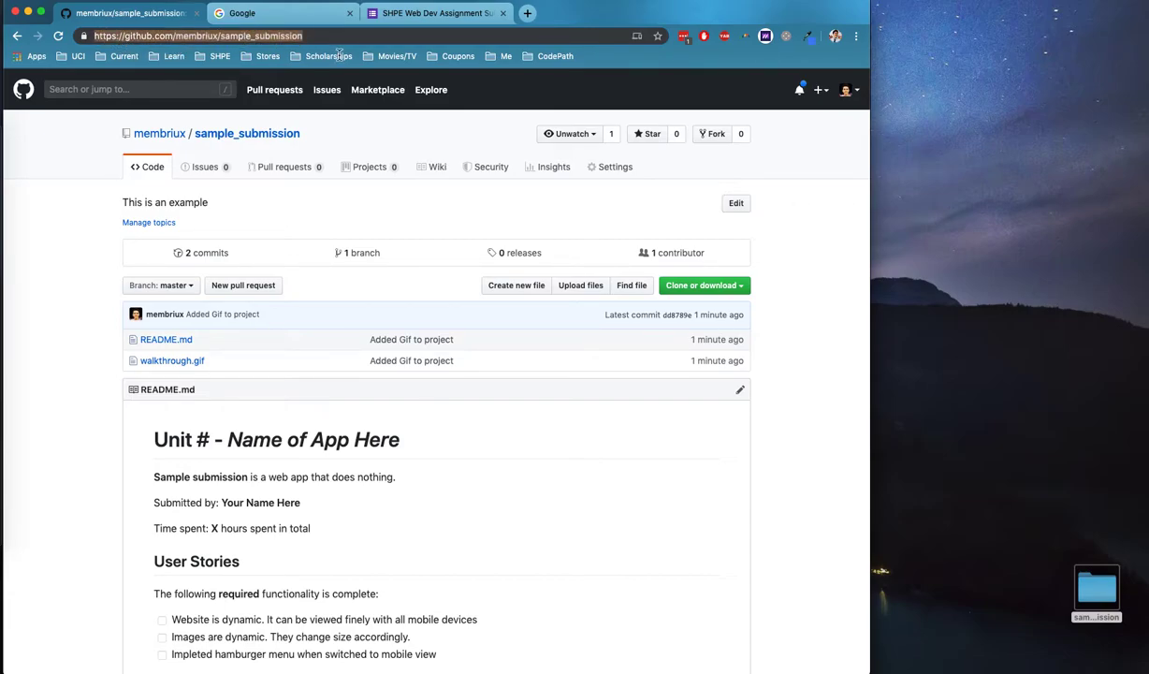
left_click(384, 12)
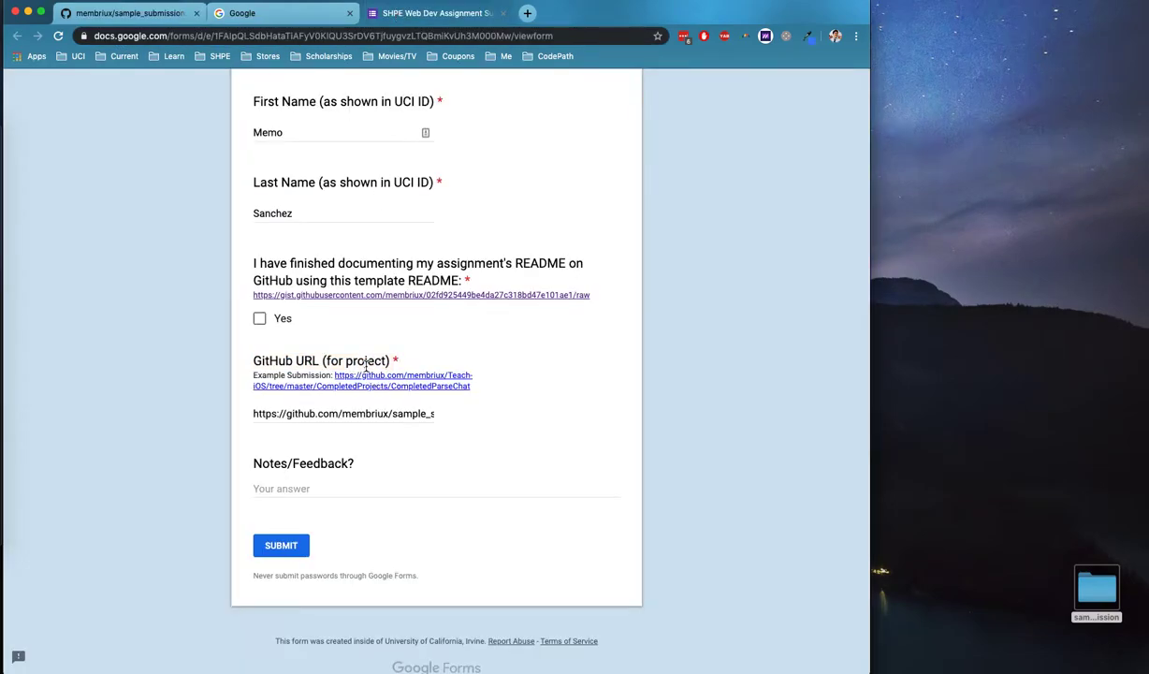
left_click(398, 413)
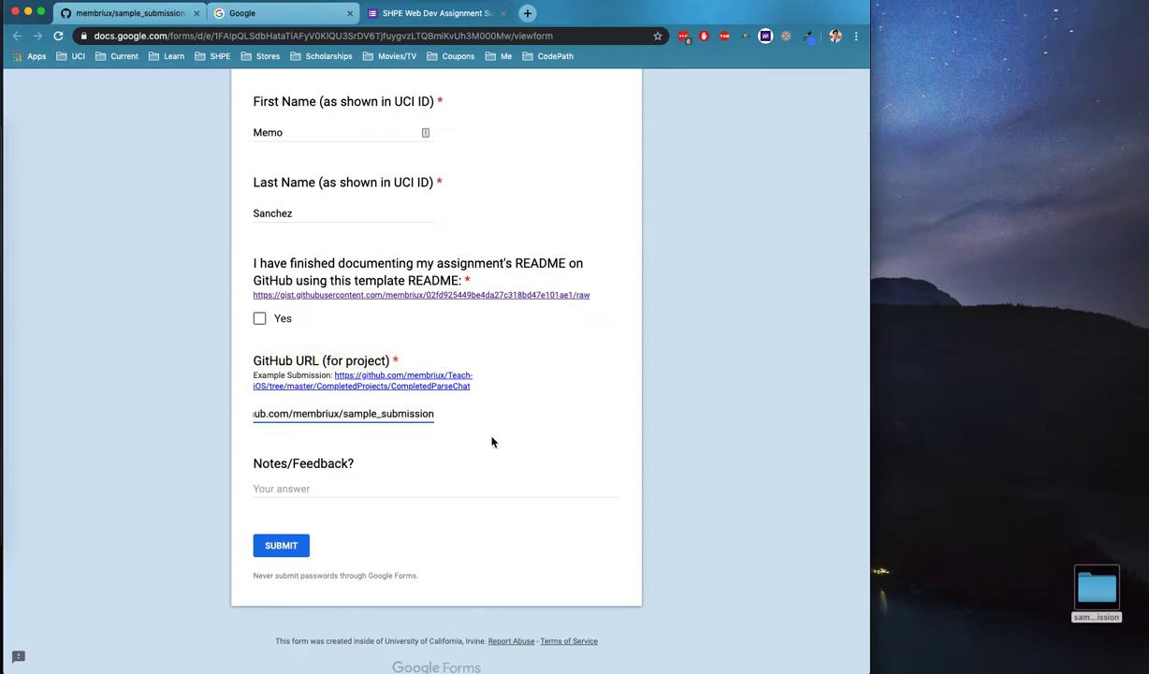
Answer Yes to having finished documenting the assignment's README with the template, and review the completed form.
scroll(404, 374, "up", 3)
scroll(480, 423, "down", 2)
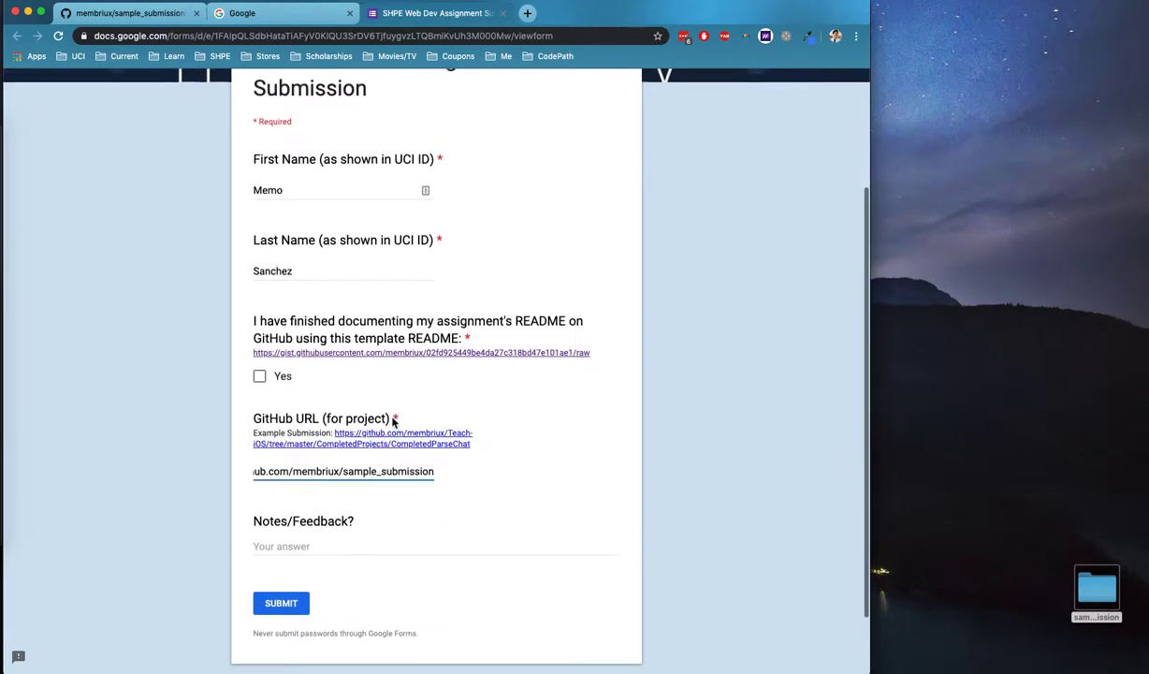
triple_click(384, 298)
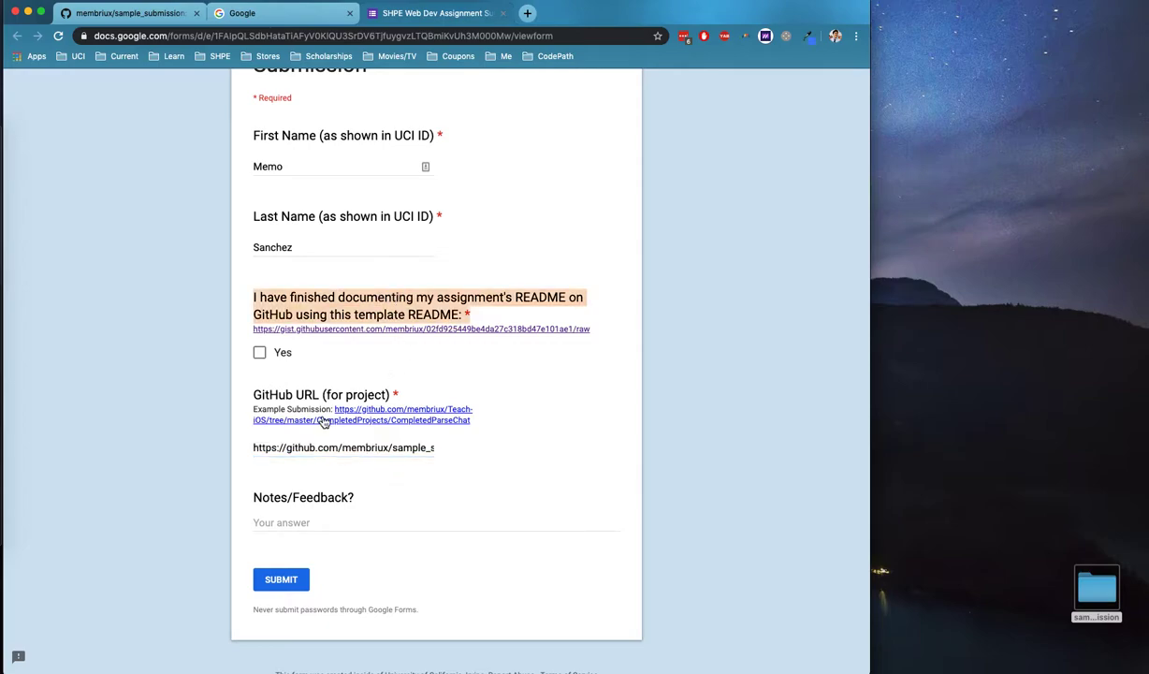
left_click(339, 455)
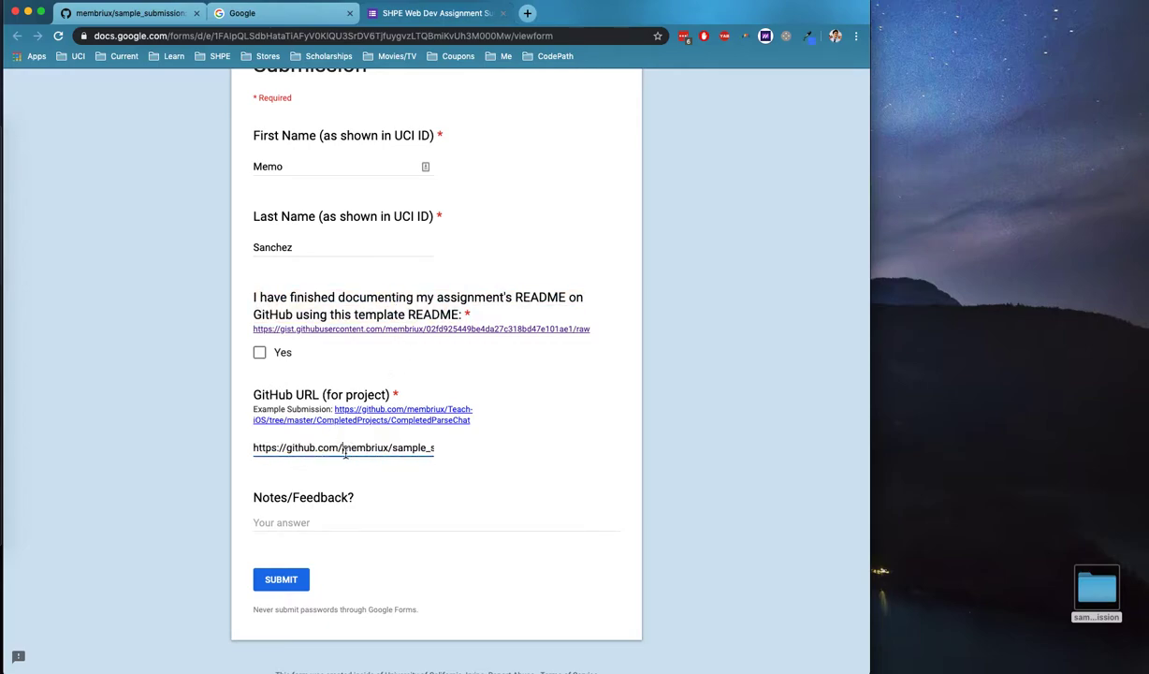
triple_click(329, 448)
left_click(261, 352)
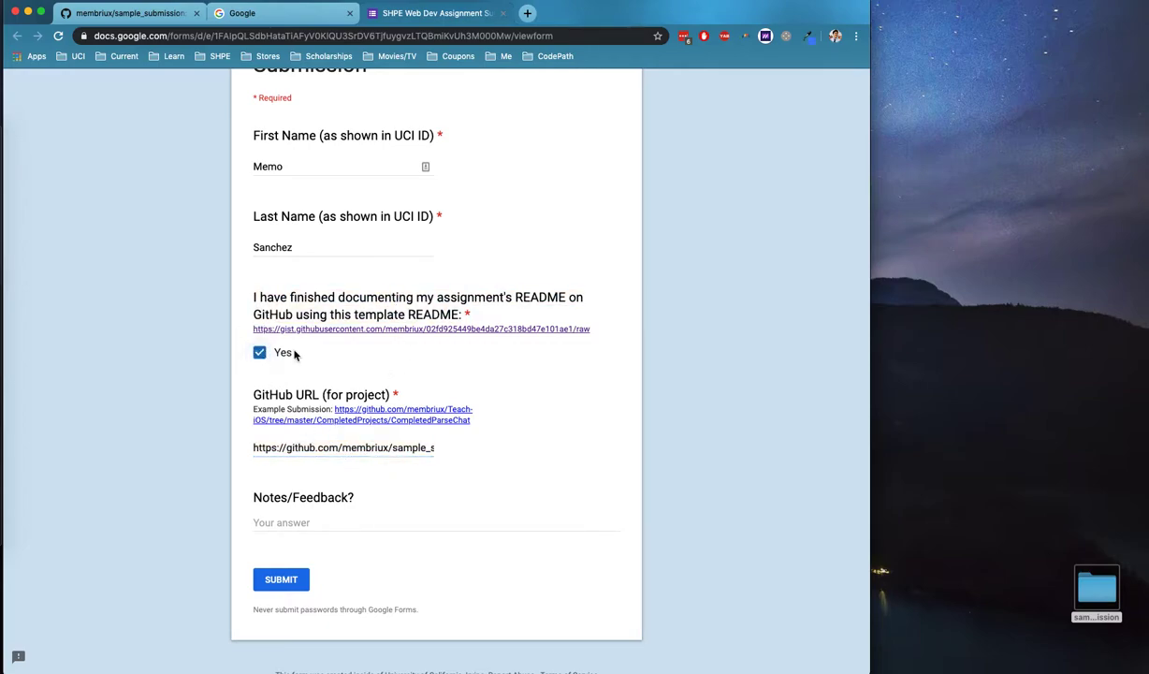
triple_click(331, 295)
scroll(308, 515, "down", 1)
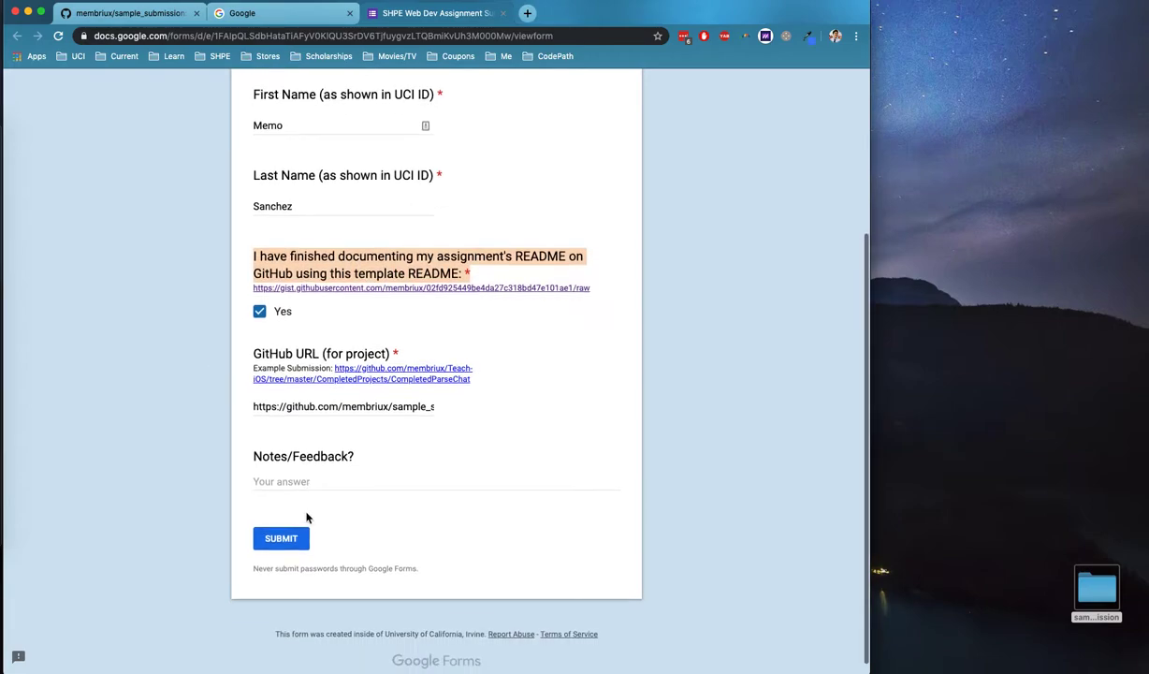
scroll(454, 474, "up", 1)
scroll(475, 499, "up", 3)
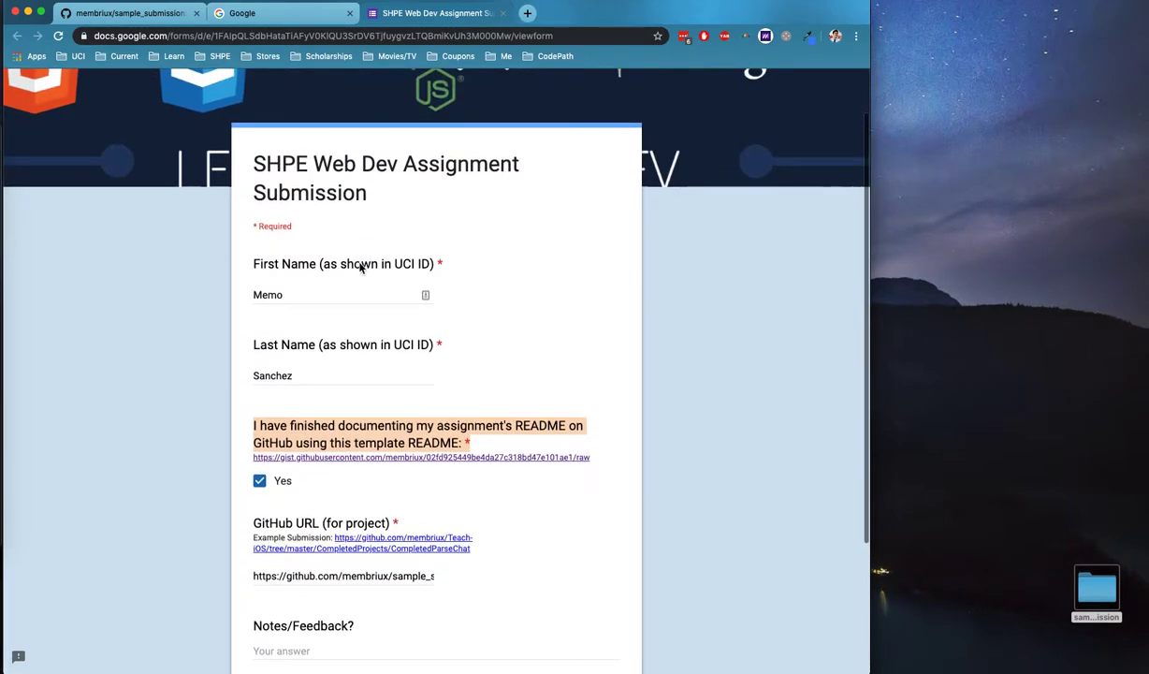